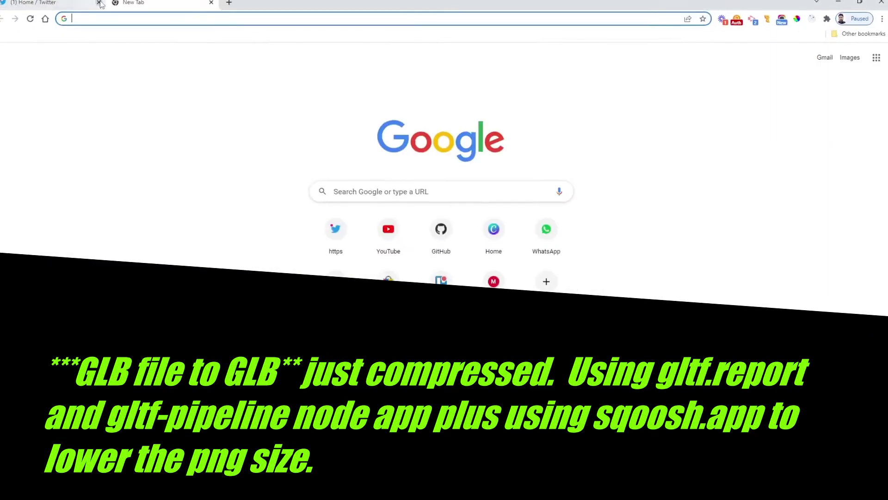
Open gltf.report and drop the Combat Axe GLB from File Explorer onto it.
text(gltf.report)
key(Return)
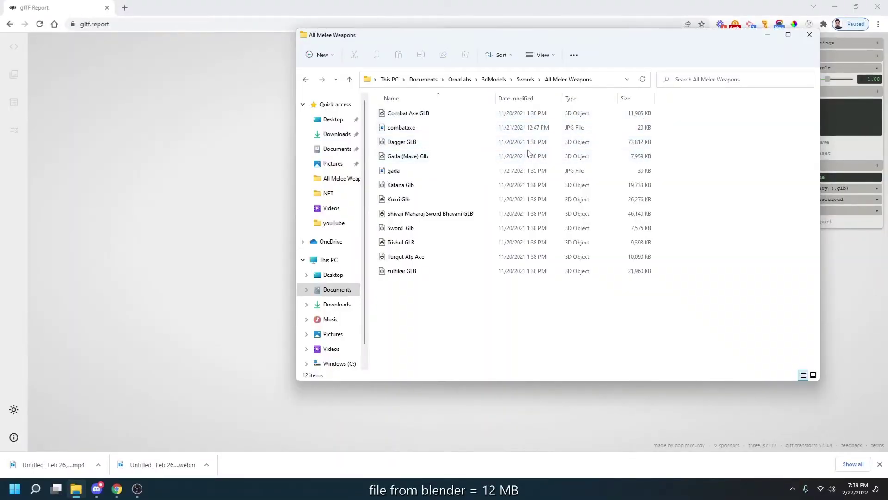
click(446, 115)
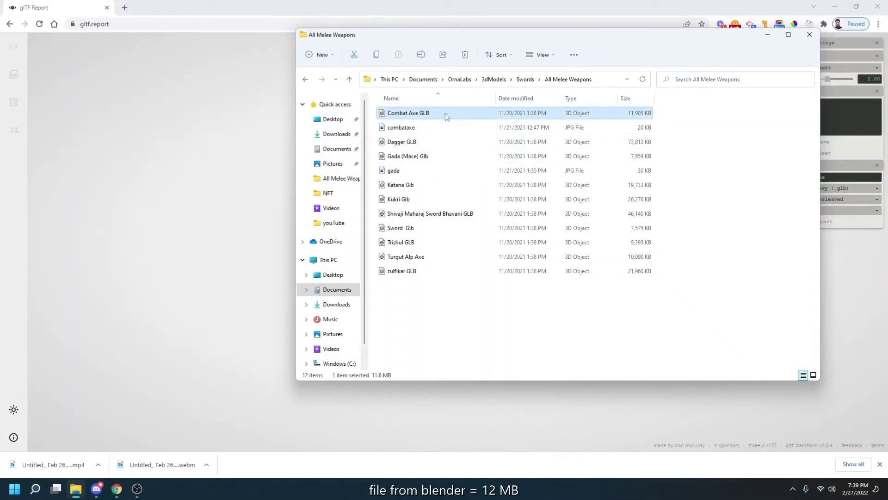
drag(445, 112, 190, 196)
Turn the axe to face front and check its 12.2 MB disk size.
drag(452, 253, 379, 273)
scroll(440, 228, up, 5)
scroll(462, 218, down, 5)
drag(858, 106, 835, 104)
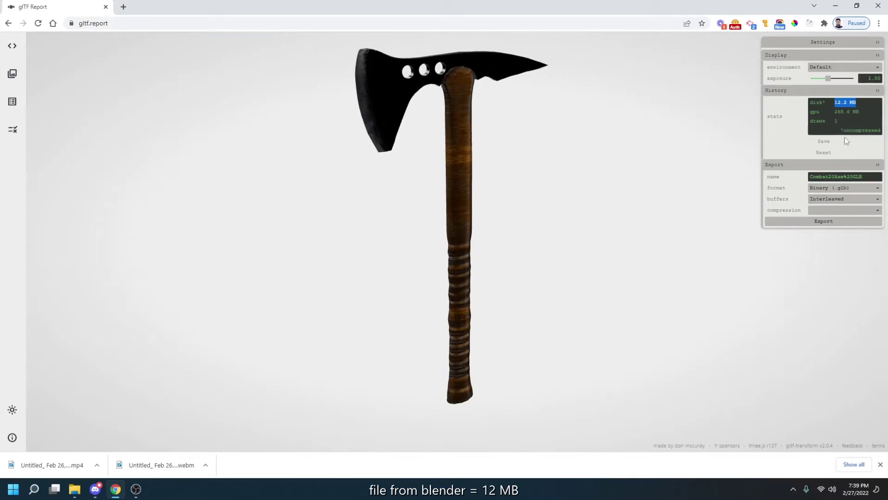
drag(514, 234, 474, 240)
scroll(474, 240, down, 5)
scroll(474, 245, up, 5)
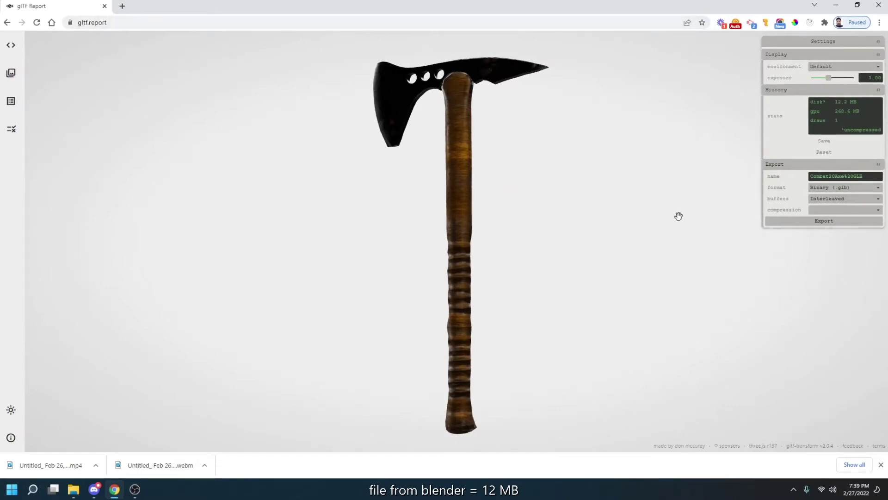
Review the buffer and environment options, keeping Interleaved buffers and the Default environment.
click(841, 199)
click(842, 197)
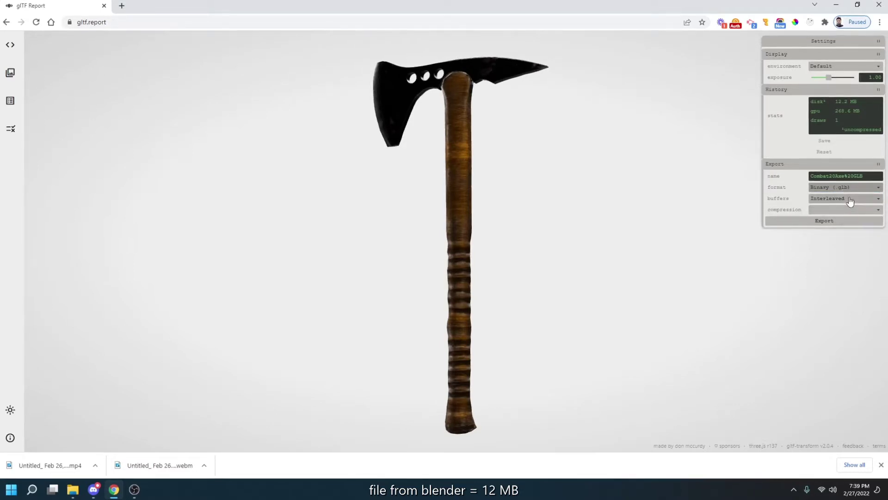
click(850, 199)
click(858, 199)
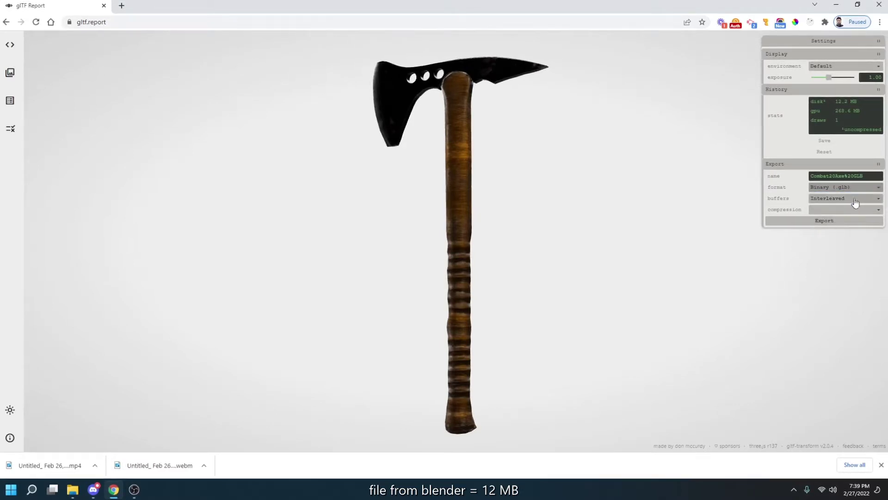
click(834, 66)
click(835, 69)
Set export format to JSON (.gltf), buffers to Separate, and Draco compression with Edgebreaker.
click(872, 190)
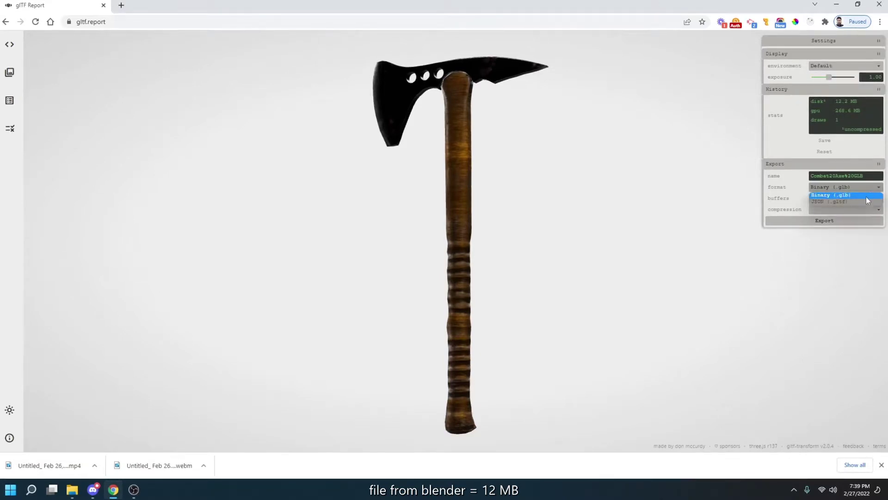
click(857, 201)
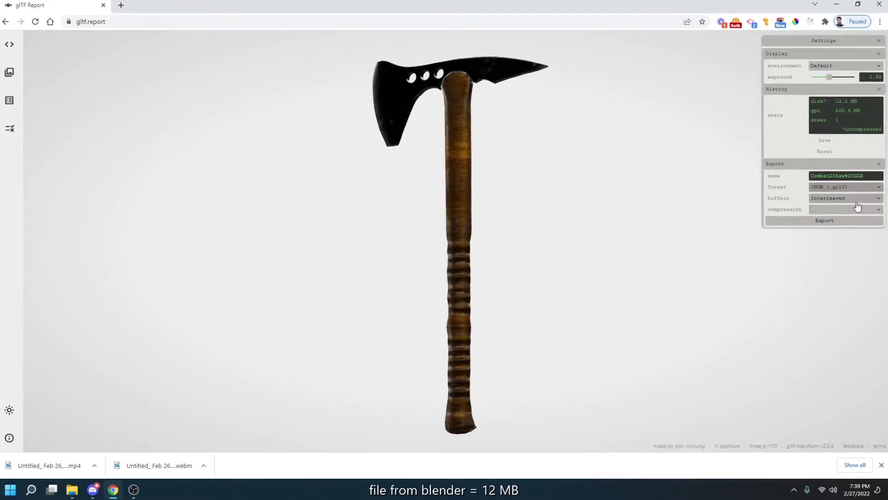
click(841, 204)
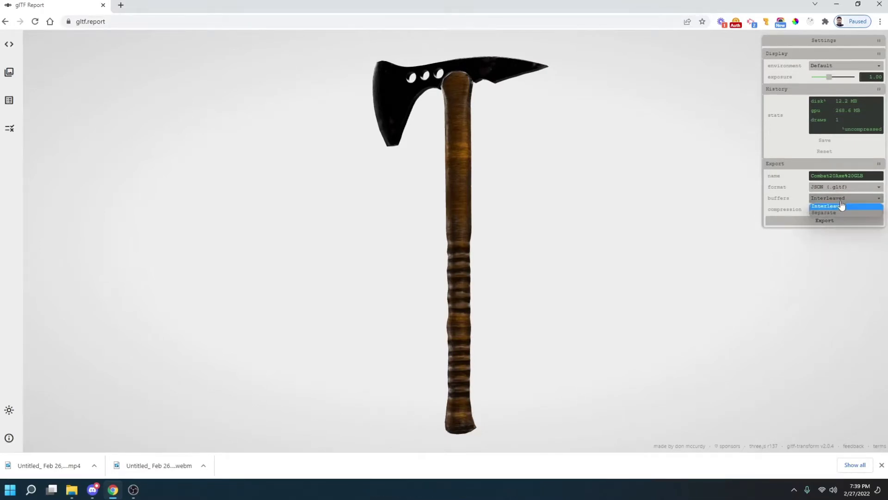
click(842, 206)
click(843, 199)
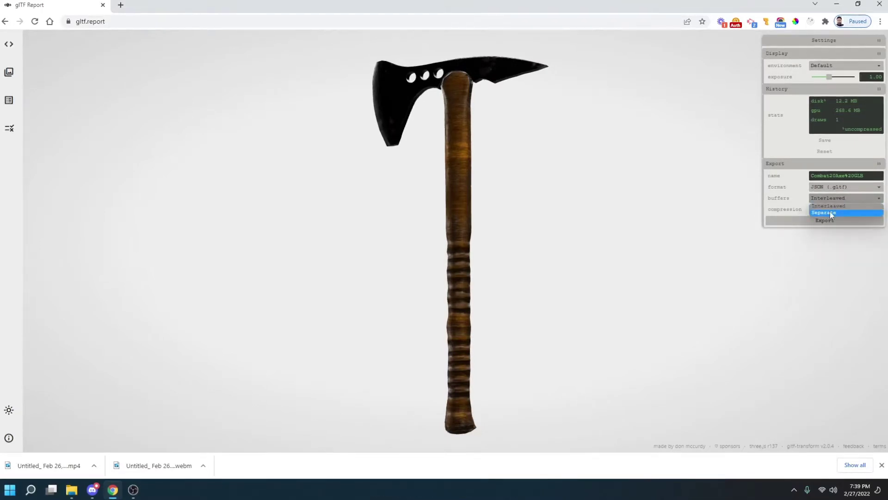
click(830, 212)
click(833, 210)
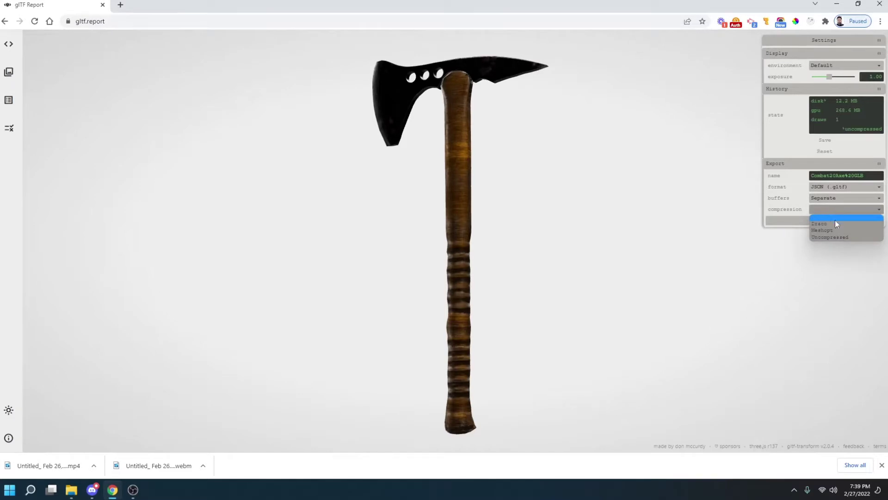
click(839, 224)
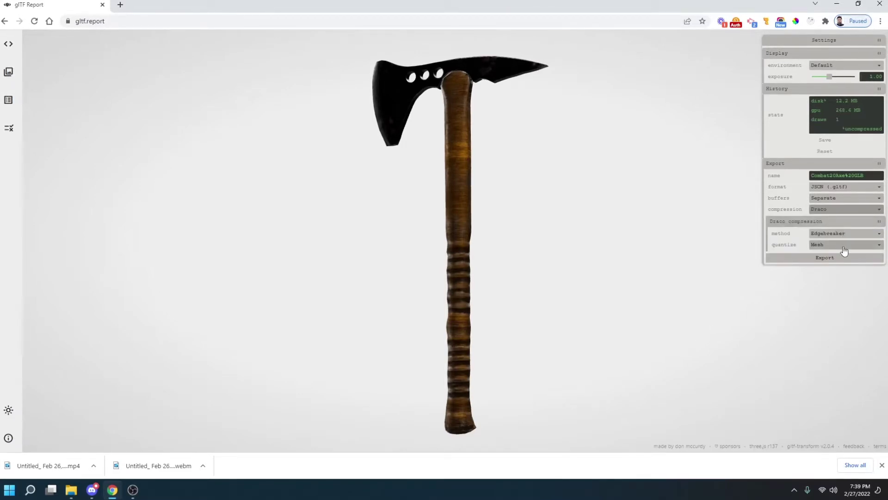
click(841, 238)
click(842, 239)
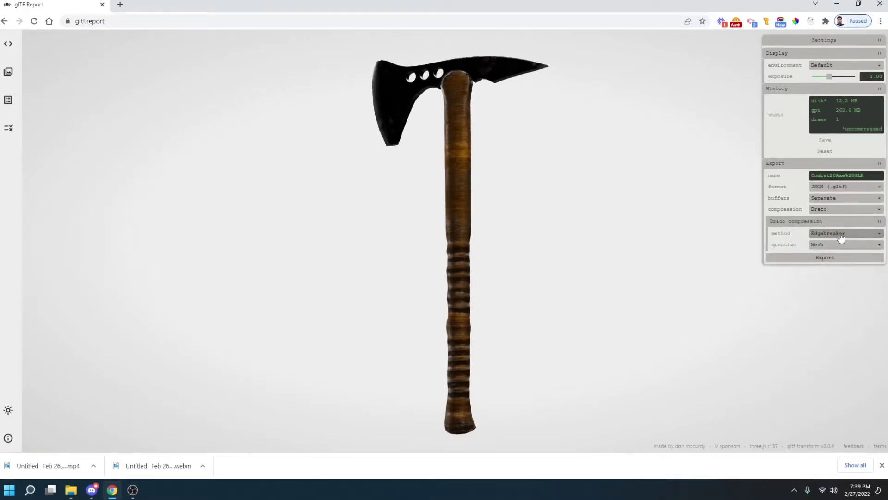
Name the export axe and export the compressed files as axe-v1.zip.
click(843, 258)
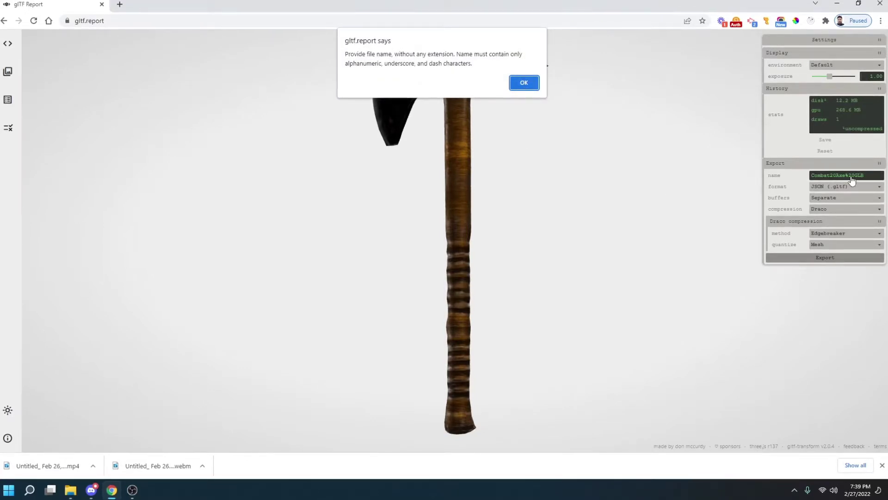
click(524, 83)
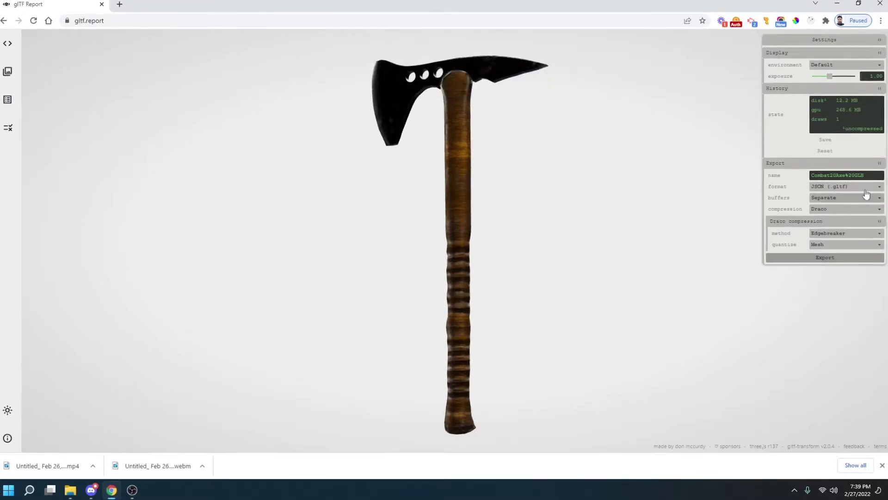
triple_click(849, 174)
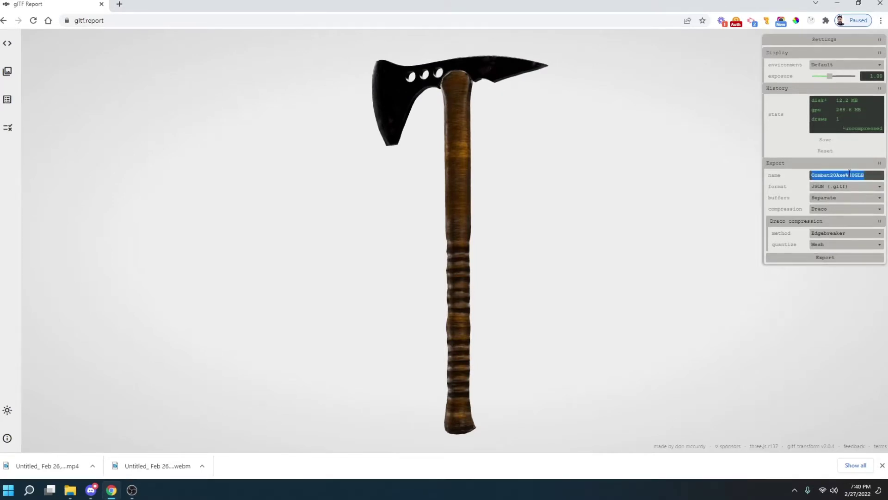
text(co)
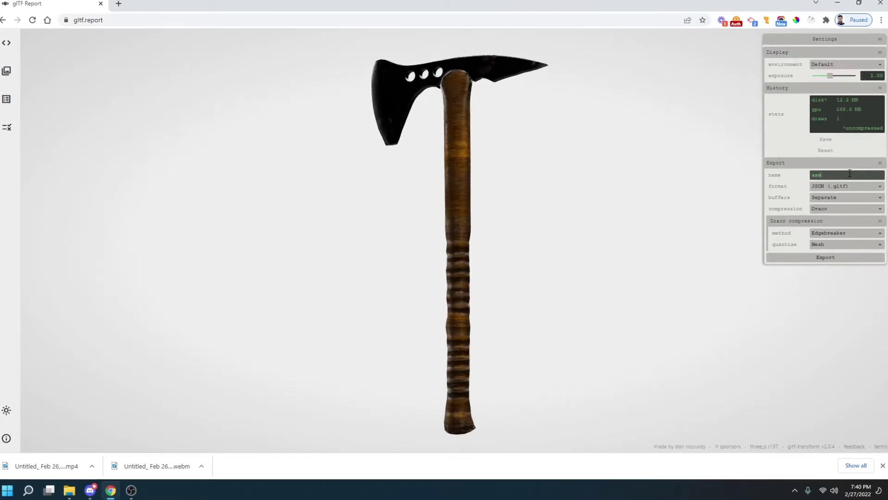
click(834, 260)
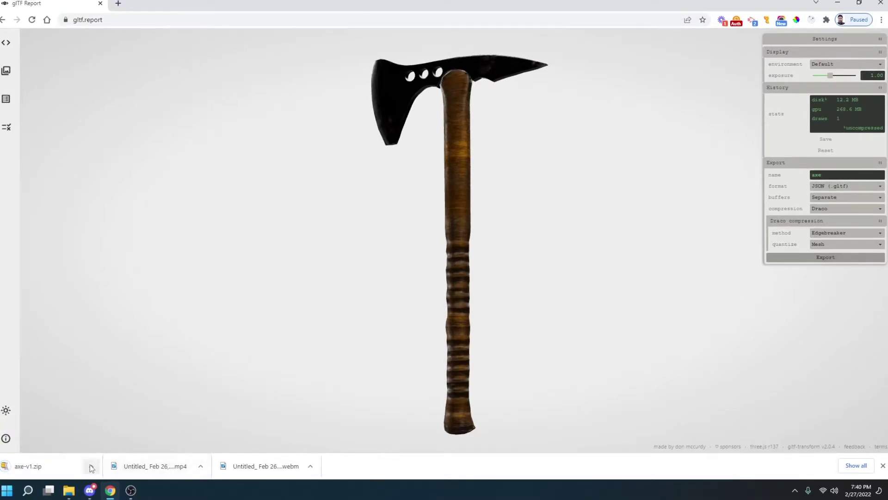
Show the downloaded axe-v1.zip in its folder and dismiss the WinZip trial notice.
click(92, 466)
click(115, 431)
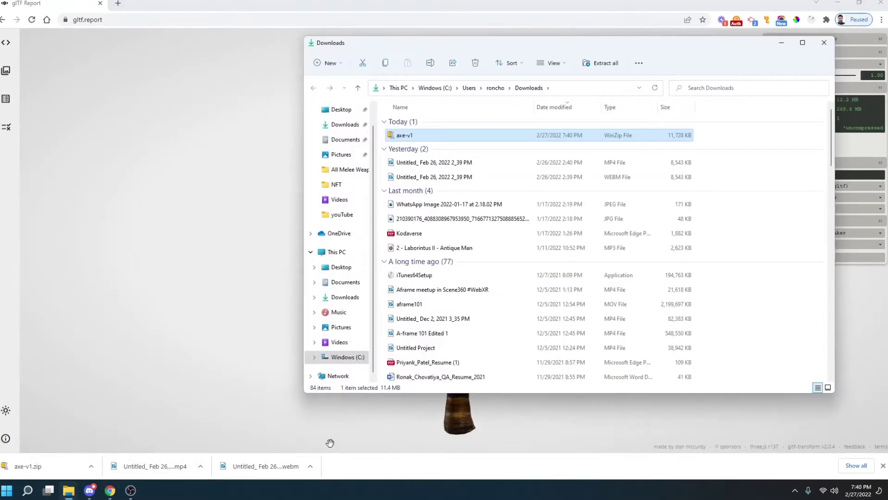
double_click(430, 135)
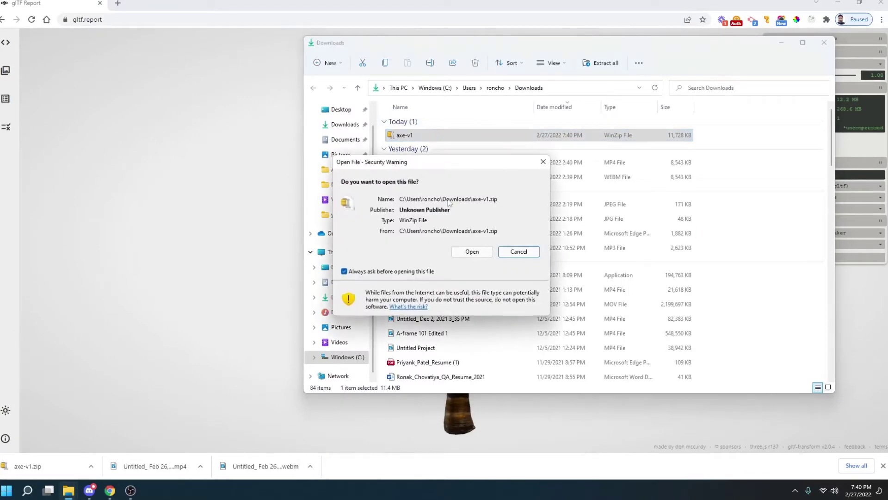
click(471, 252)
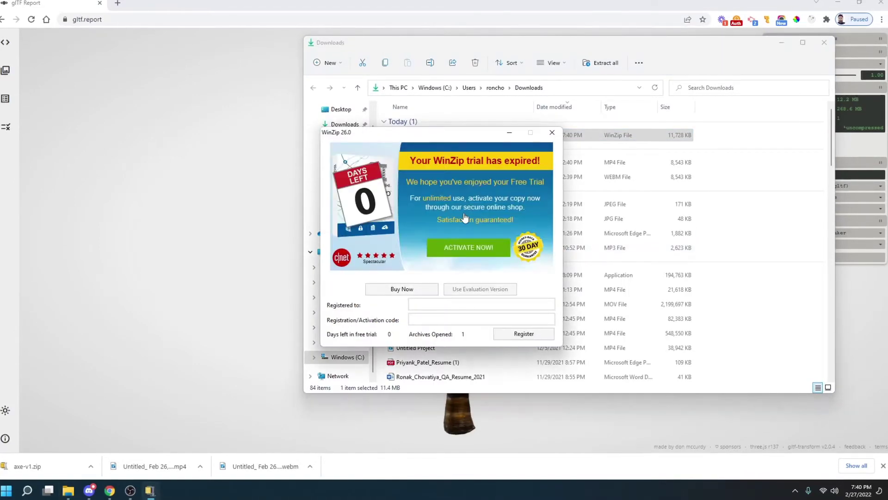
click(552, 133)
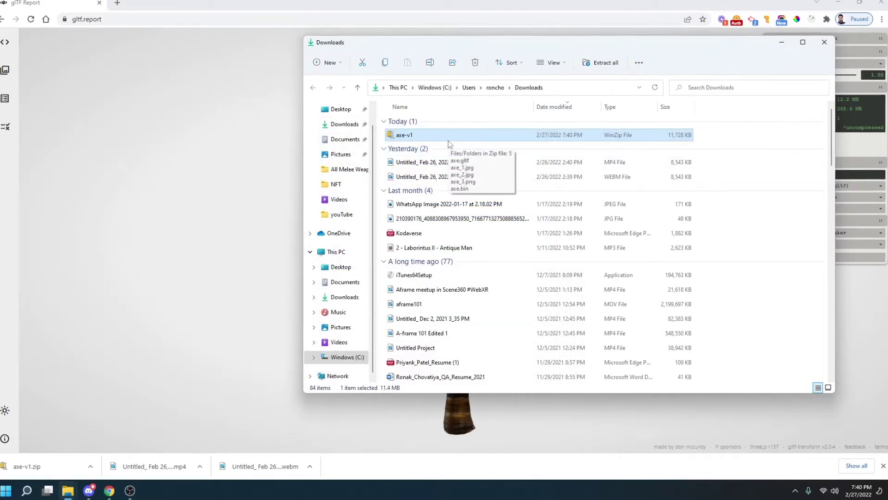
Extract all of axe-v1.zip into the axe-v1 folder.
right_click(449, 141)
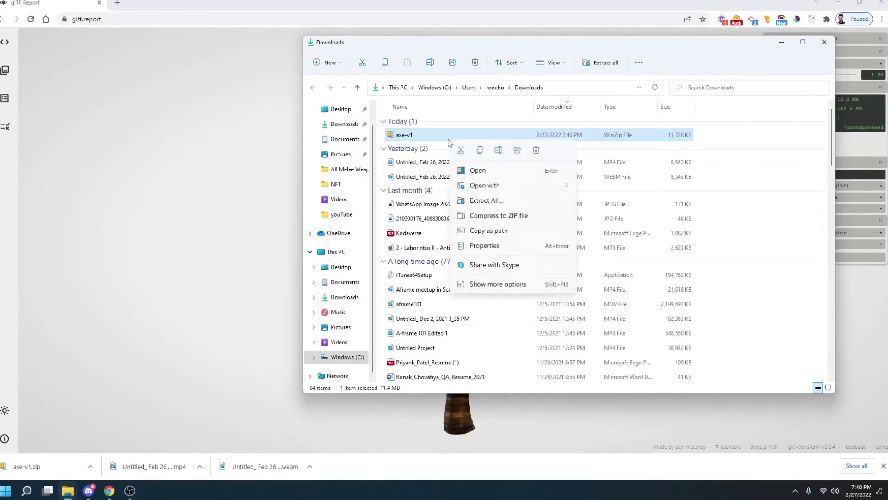
click(499, 200)
click(517, 331)
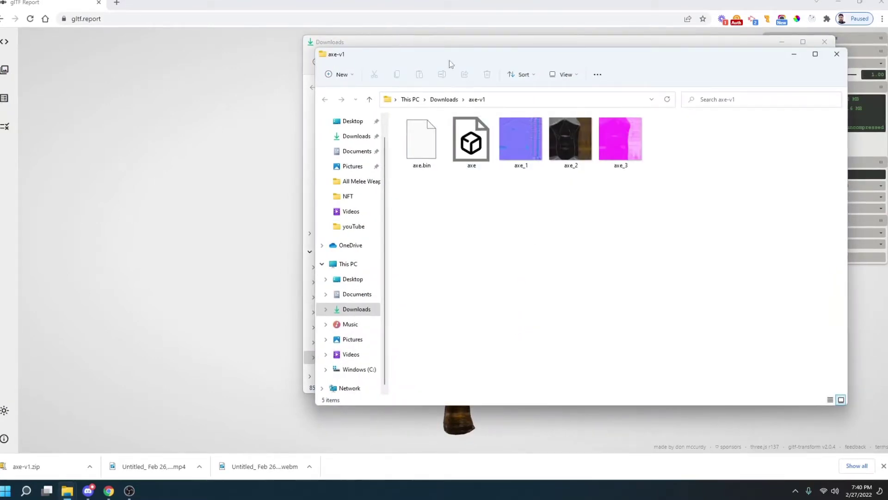
Move the axe-v1 window aside and check the axe.bin and axe.gltf files.
drag(621, 59, 714, 70)
click(786, 41)
click(512, 160)
click(573, 162)
right_click(610, 227)
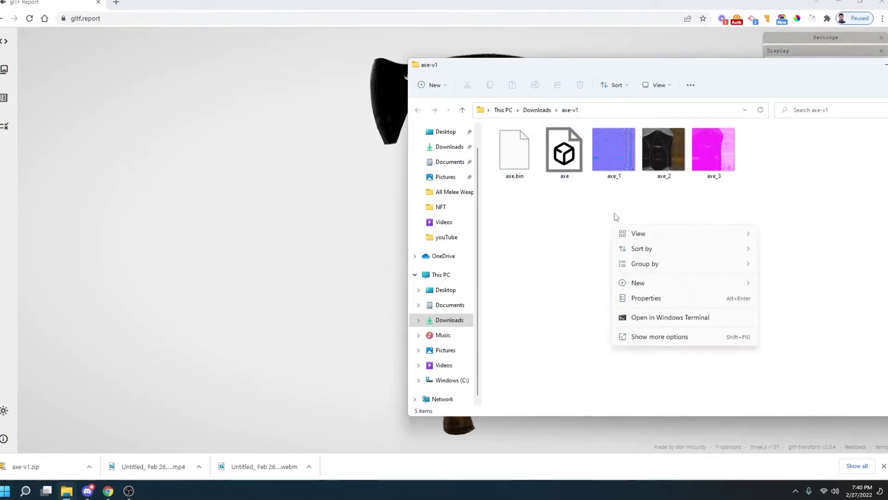
click(641, 213)
Switch axe-v1 to Details view, showing axe_3 as a 7,401 KB PNG.
drag(720, 71, 562, 80)
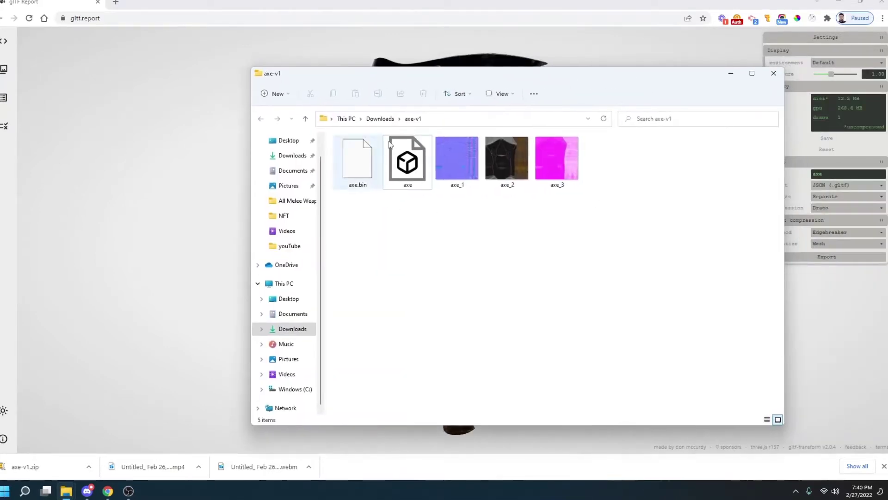
click(498, 97)
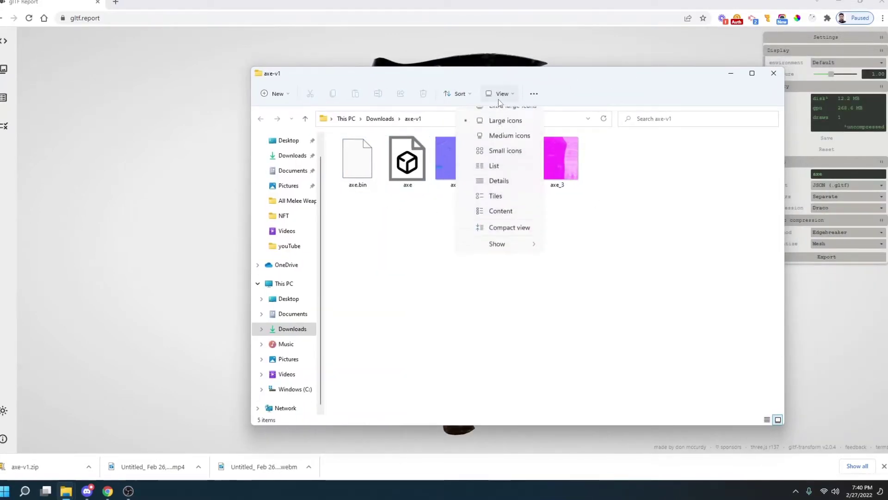
click(503, 190)
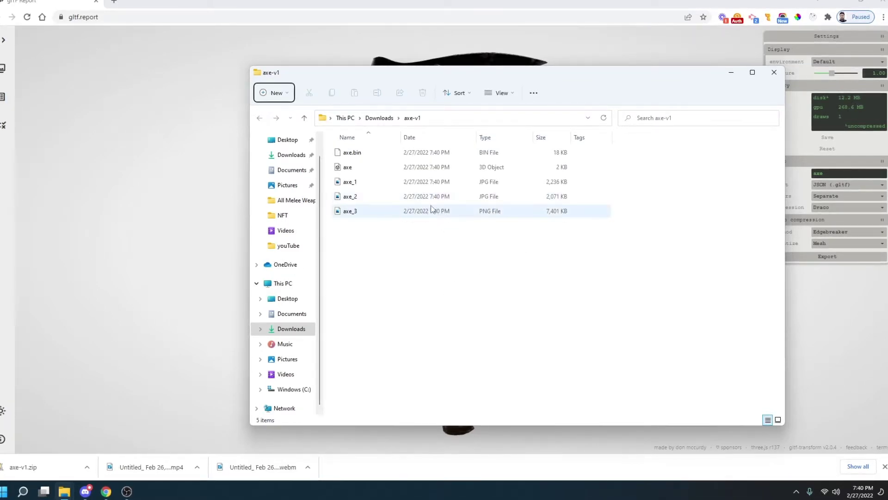
Search for squoosh in a new tab and open squoosh.app.
click(116, 2)
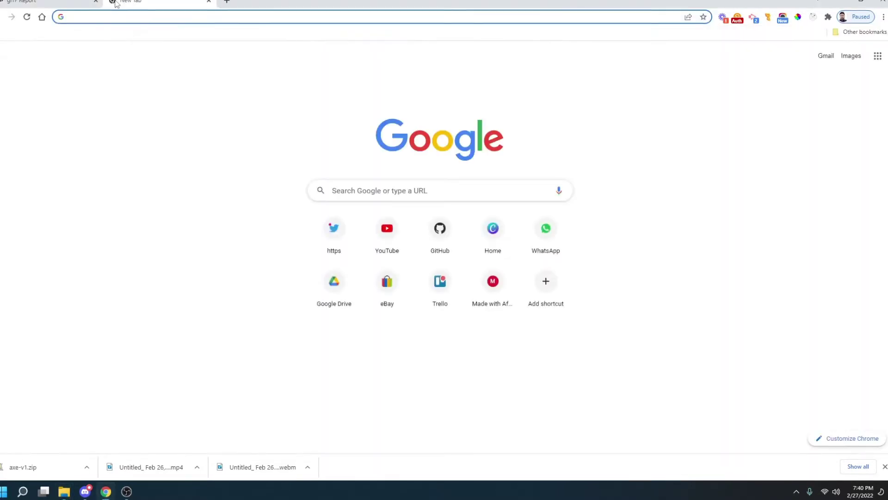
text(sqoosh)
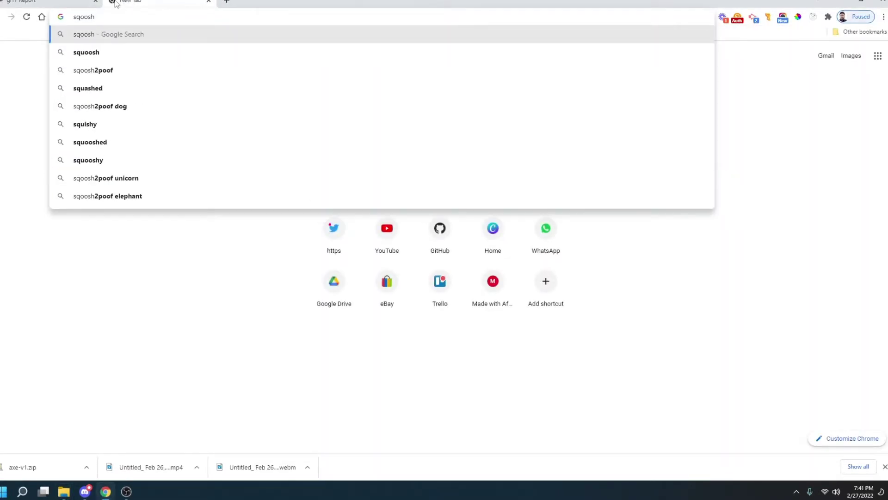
key(Return)
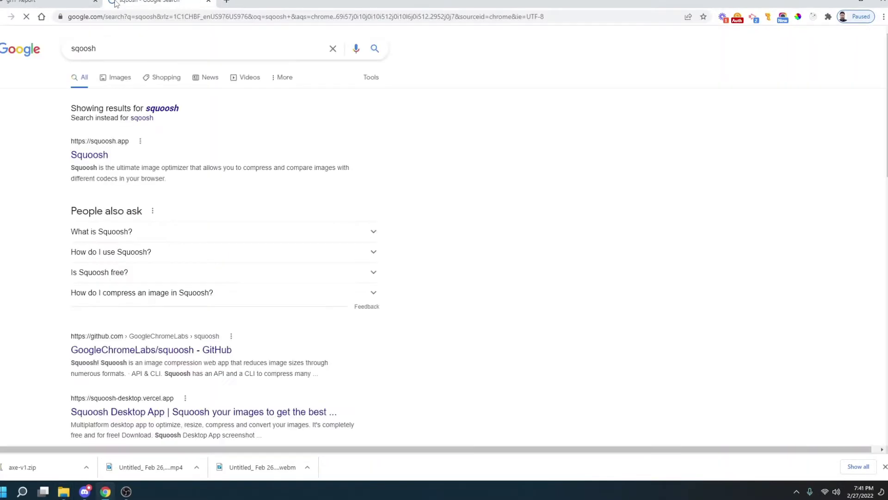
click(108, 149)
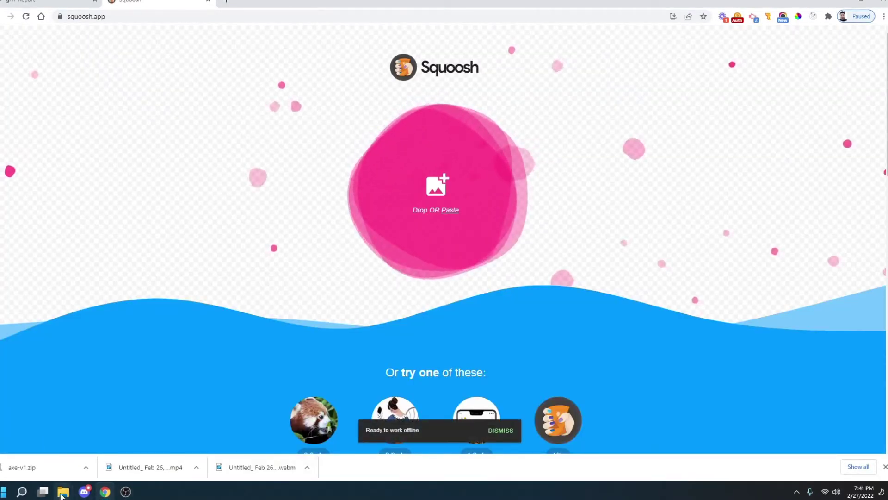
Drop axe_1 into Squoosh, where MozJPEG quality 75 shrinks it from 2.29 MB to 983 kB.
mouse_move(63, 491)
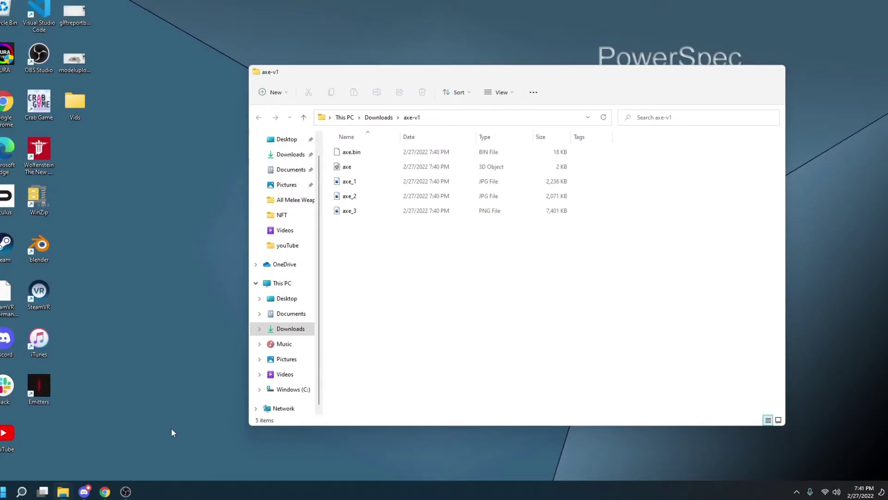
click(172, 429)
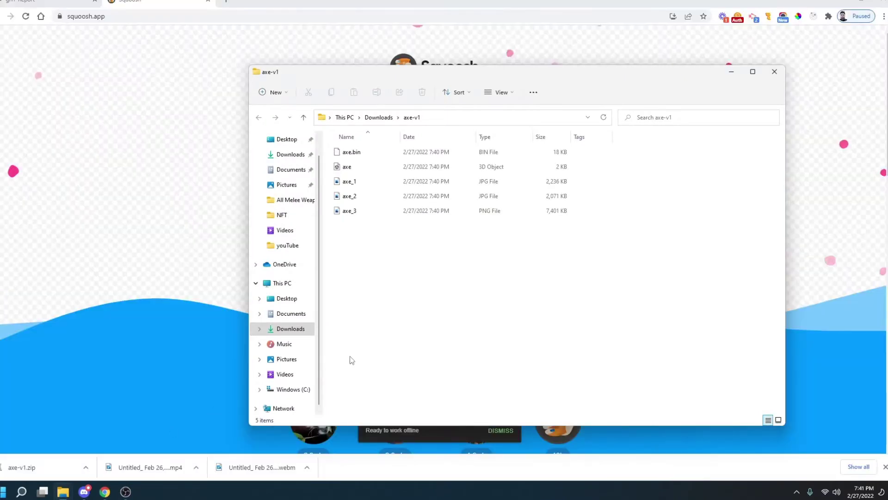
click(364, 183)
drag(666, 75, 581, 248)
drag(475, 190, 462, 174)
scroll(483, 257, down, 5)
scroll(477, 256, up, 3)
scroll(471, 257, down, 2)
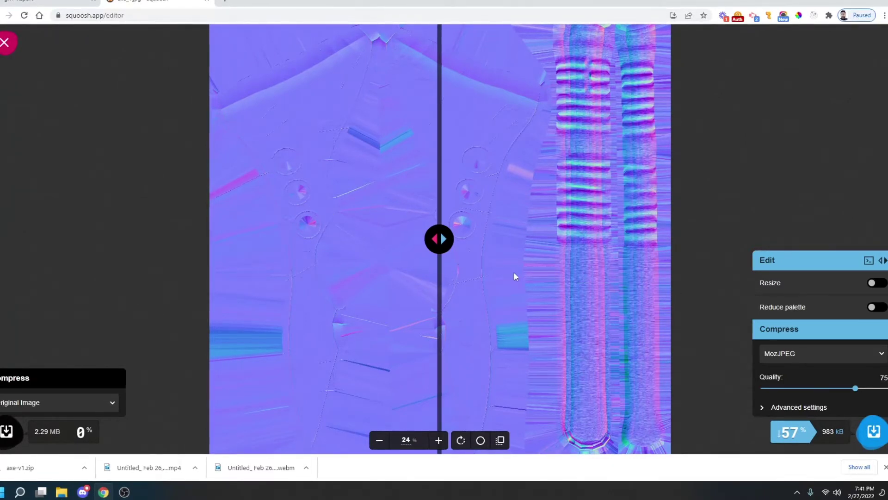
drag(438, 239, 518, 239)
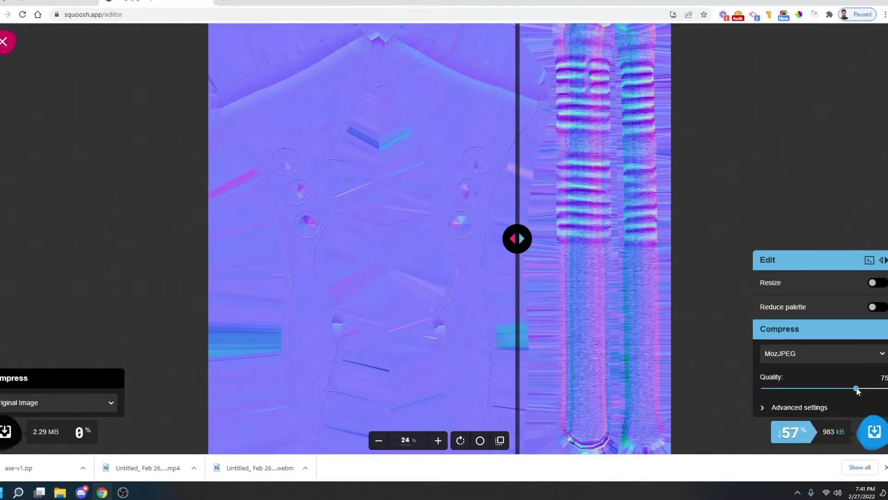
scroll(555, 254, up, 10)
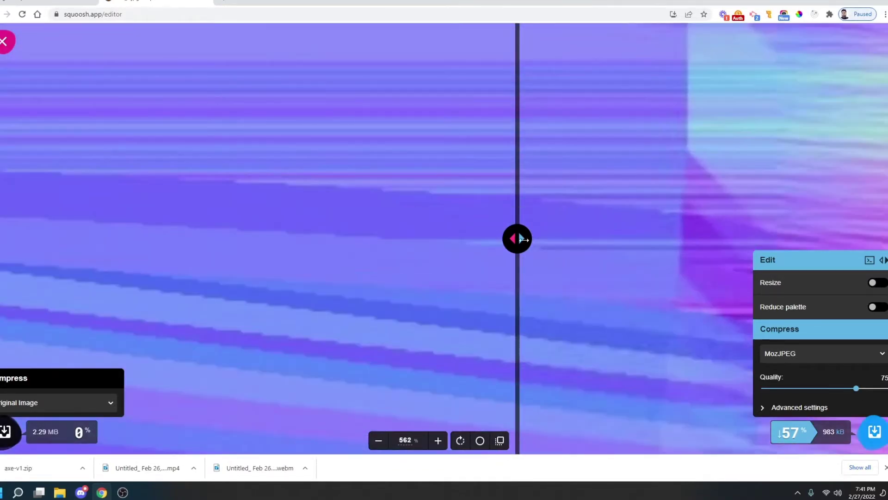
drag(520, 238, 496, 239)
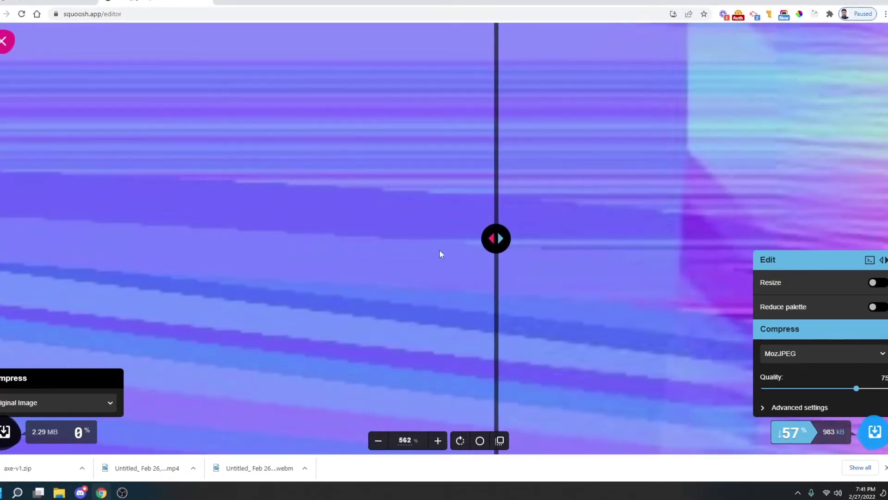
scroll(439, 253, down, 10)
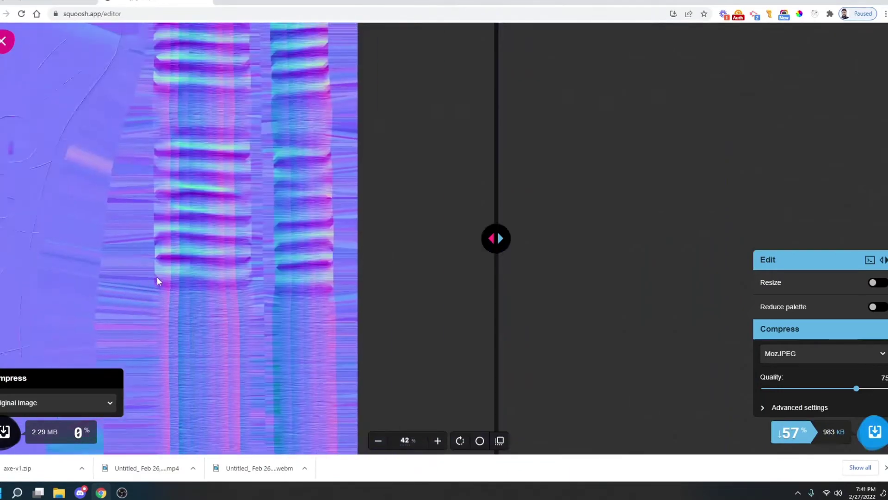
drag(157, 281, 587, 258)
scroll(565, 258, up, 8)
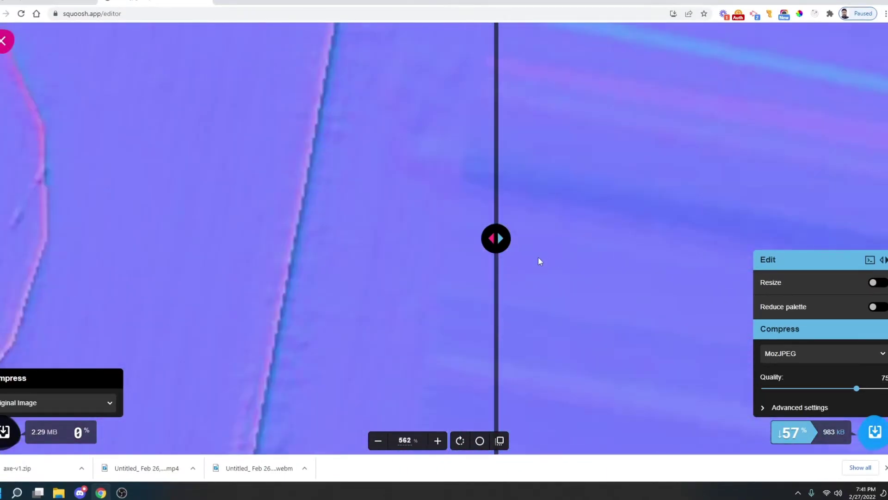
scroll(539, 261, down, 12)
scroll(528, 262, up, 3)
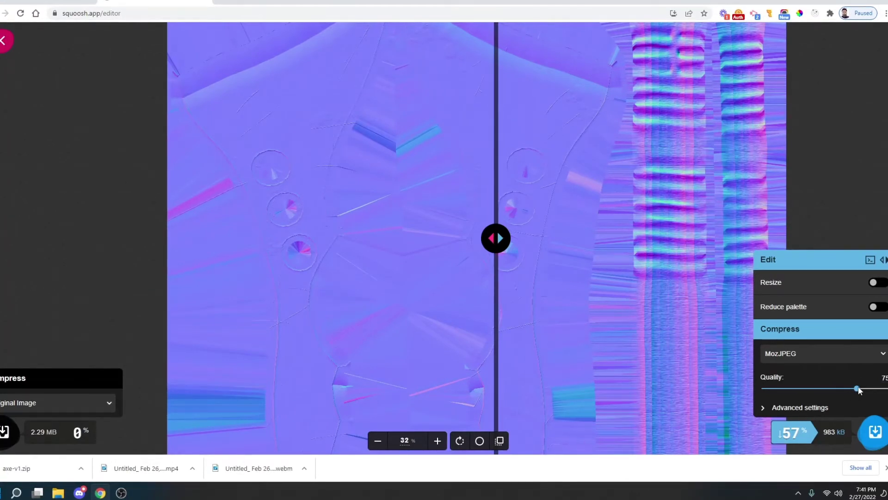
Lower the MozJPEG quality to about 52 and compare original and compressed detail.
drag(860, 389, 877, 388)
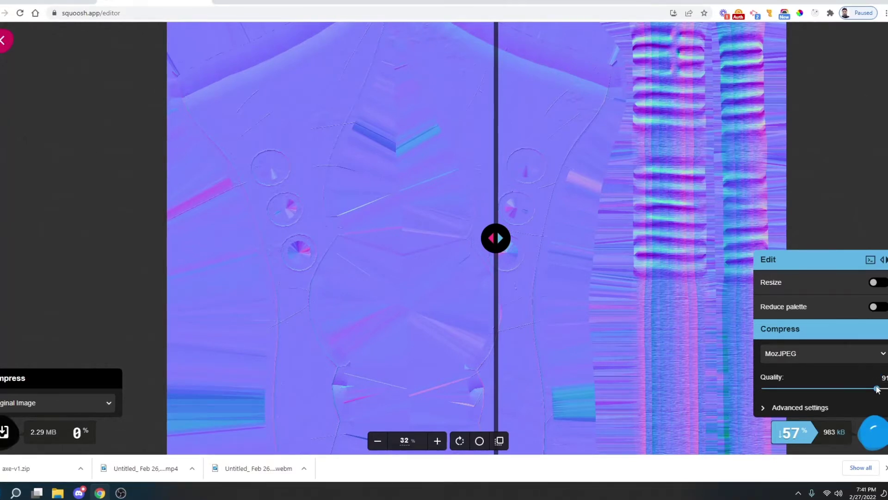
drag(878, 389, 829, 390)
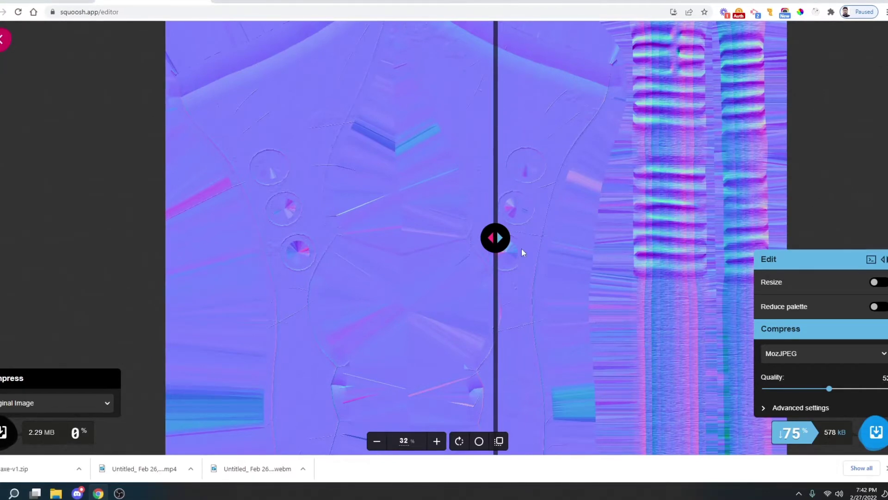
drag(503, 246, 478, 245)
scroll(523, 259, up, 10)
scroll(522, 264, up, 3)
scroll(524, 262, down, 3)
scroll(528, 260, up, 2)
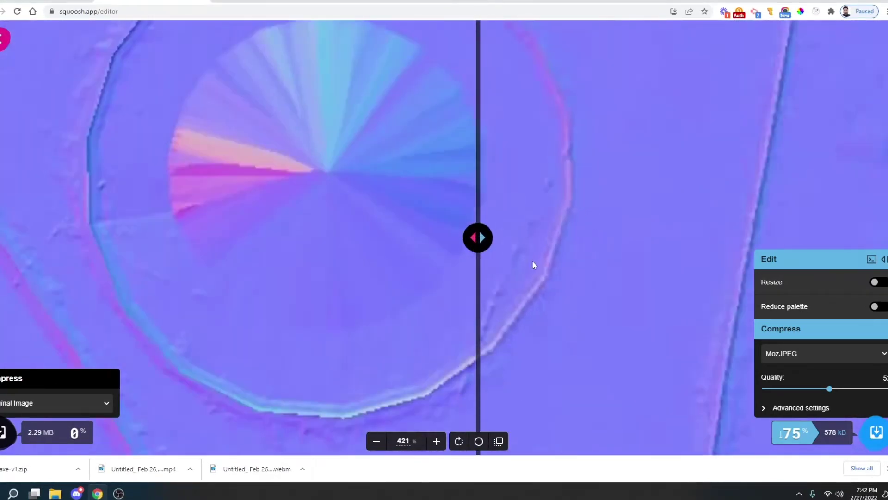
scroll(531, 260, down, 4)
scroll(542, 268, down, 6)
scroll(551, 280, up, 3)
scroll(509, 263, down, 2)
scroll(514, 253, up, 3)
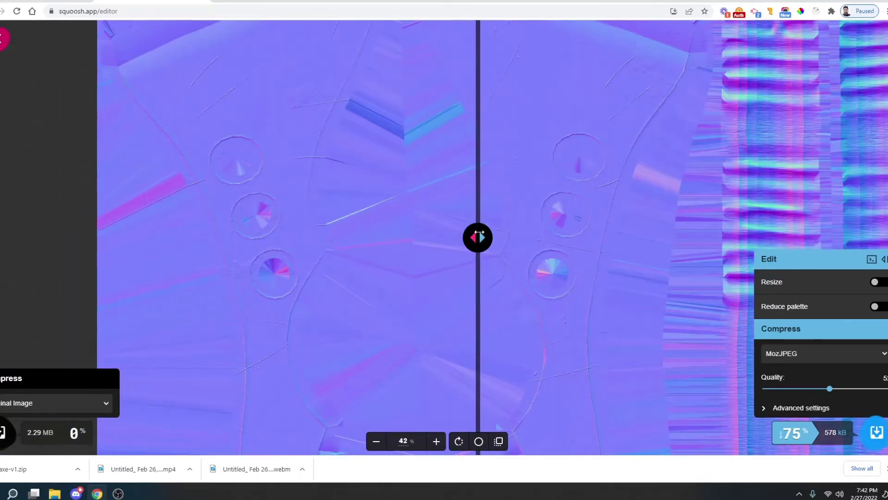
Check the circular details and download axe_1.jpg at 578 kB.
drag(479, 233, 459, 263)
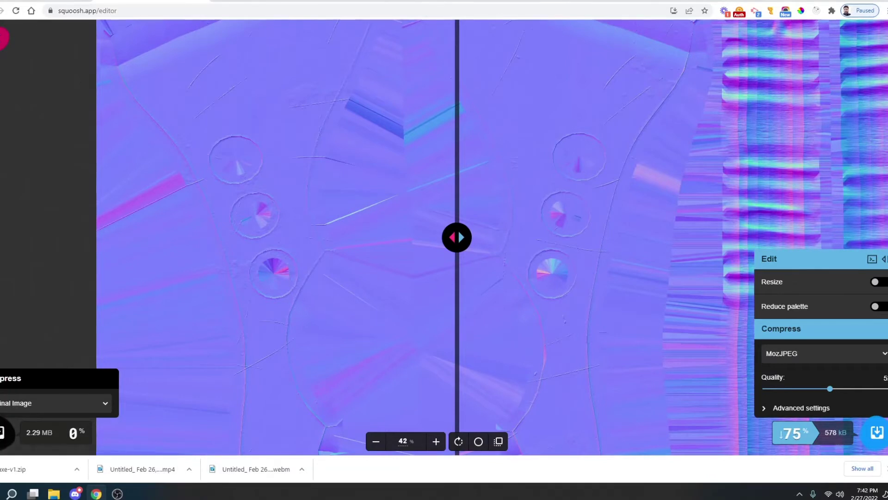
click(876, 436)
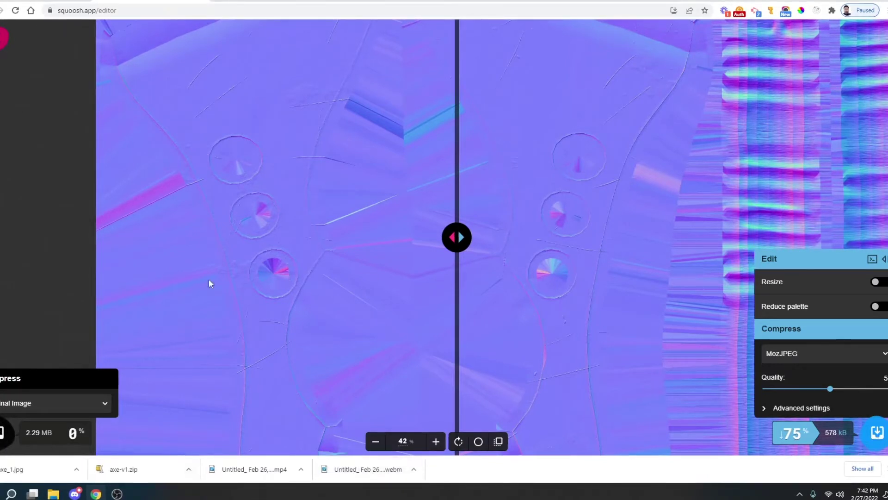
scroll(178, 194, down, 5)
Load axe_2 into Squoosh, compare versions, and download it as a 772 kB axe_2.jpg.
click(4, 37)
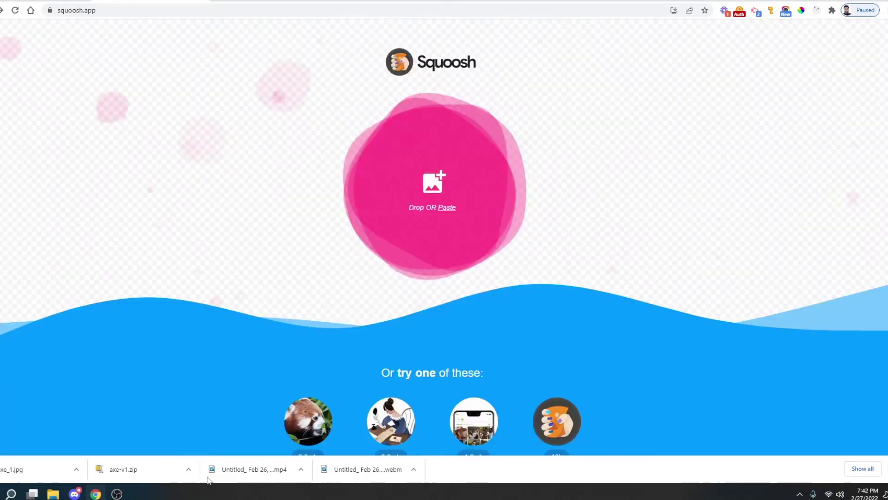
mouse_move(62, 492)
click(187, 442)
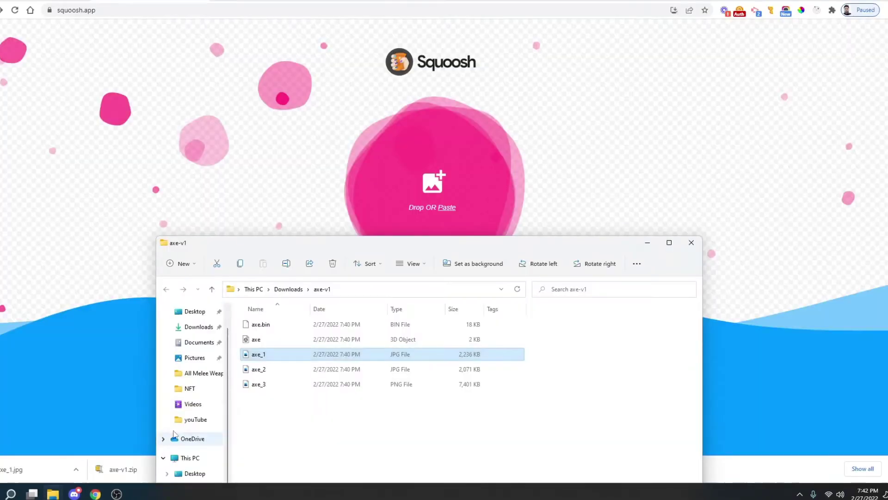
drag(264, 370, 447, 184)
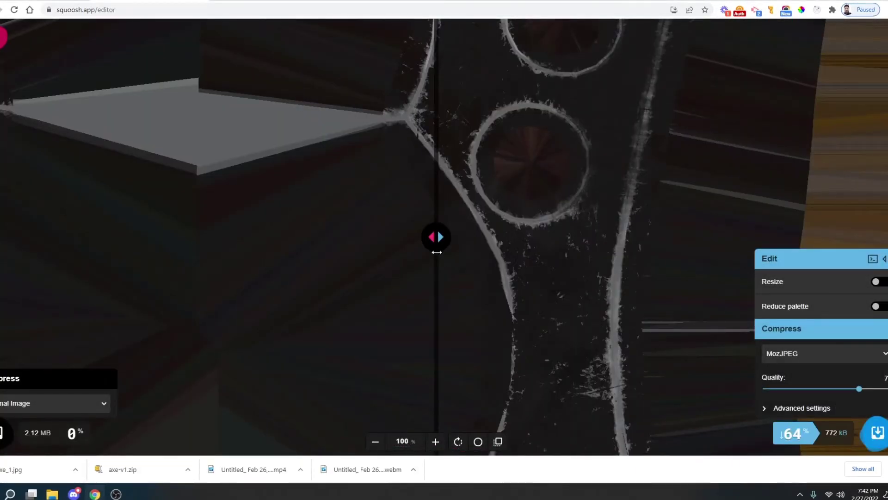
drag(432, 248, 546, 310)
scroll(535, 318, down, 3)
scroll(534, 318, down, 2)
mouse_move(546, 237)
mouse_down()
mouse_move(571, 234)
mouse_move(519, 234)
mouse_move(592, 239)
mouse_move(559, 237)
mouse_up()
click(867, 446)
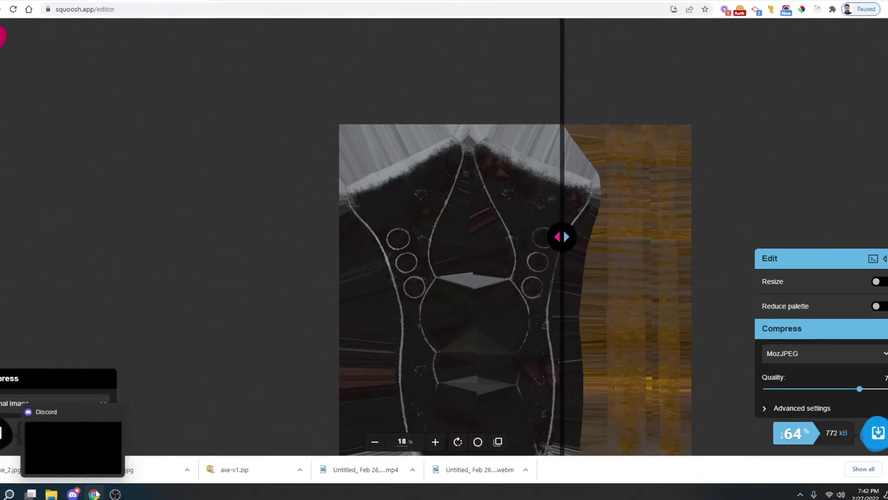
Return Squoosh to its start page and bring up the axe-v1 folder window.
mouse_move(51, 494)
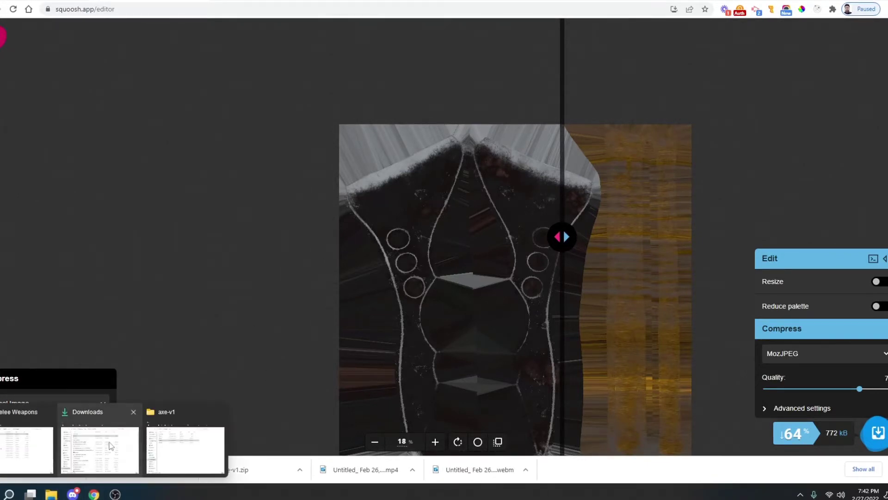
click(179, 444)
click(178, 154)
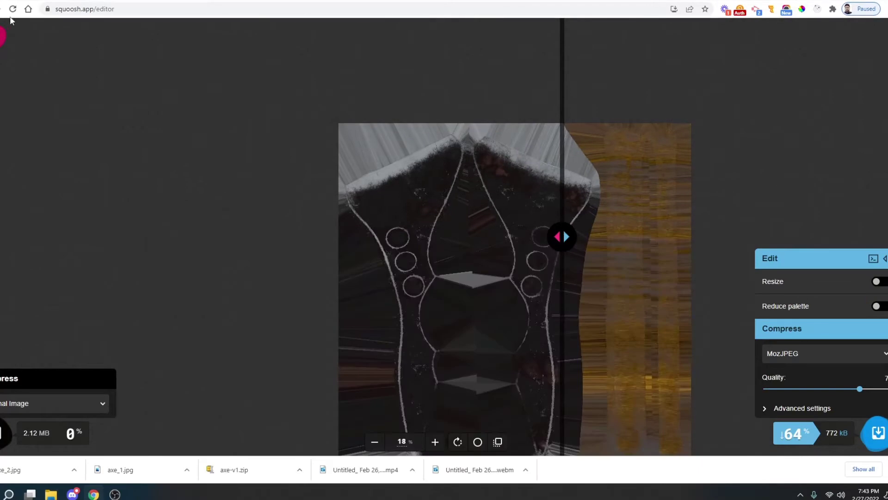
click(4, 34)
mouse_move(111, 494)
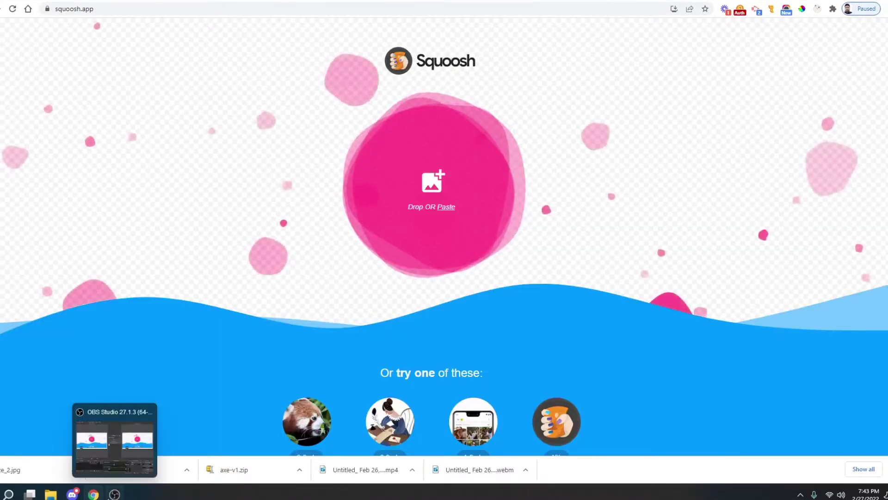
mouse_move(125, 474)
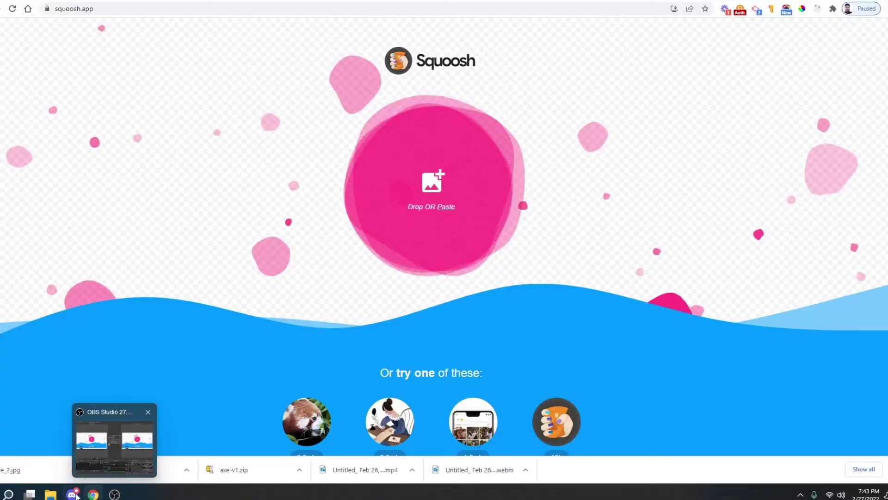
mouse_move(51, 494)
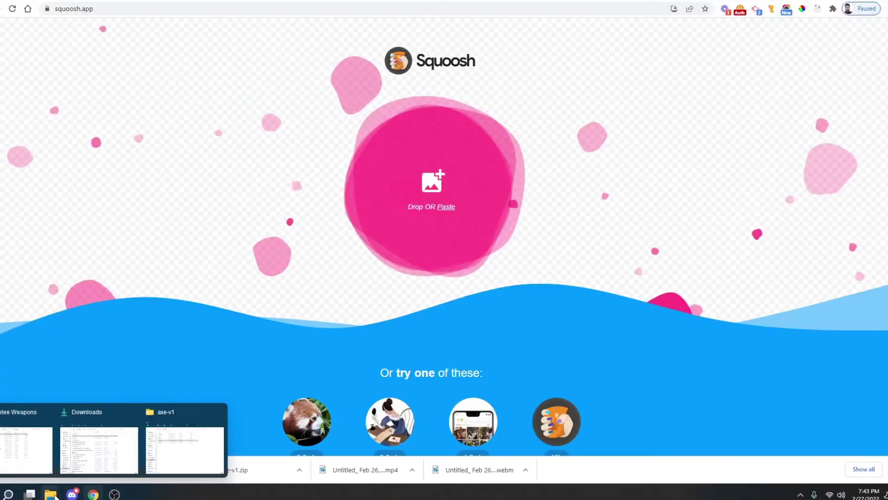
click(153, 446)
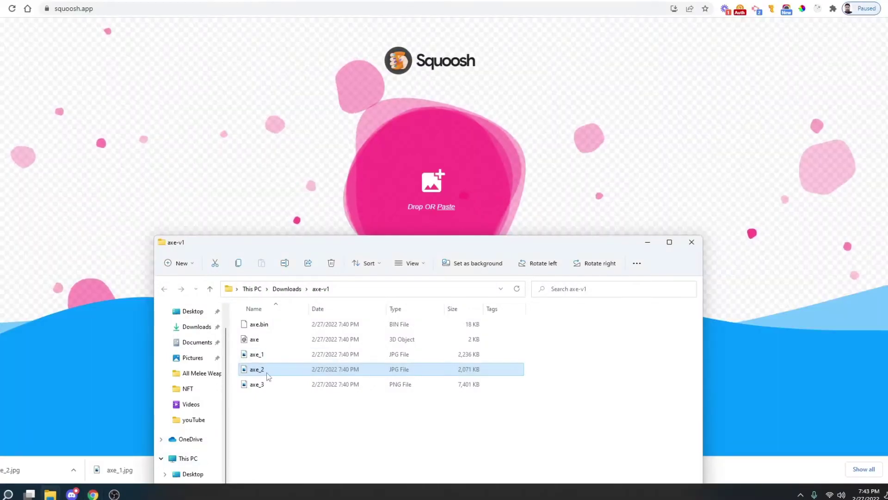
Load the axe_3 PNG into Squoosh and download it as a 466 kB axe_3.jpg.
click(258, 387)
drag(499, 252, 454, 193)
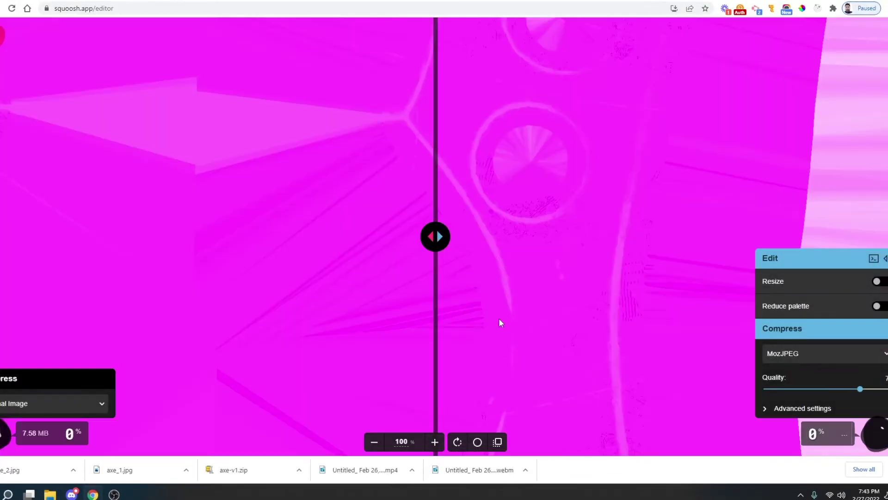
scroll(452, 316, up, 5)
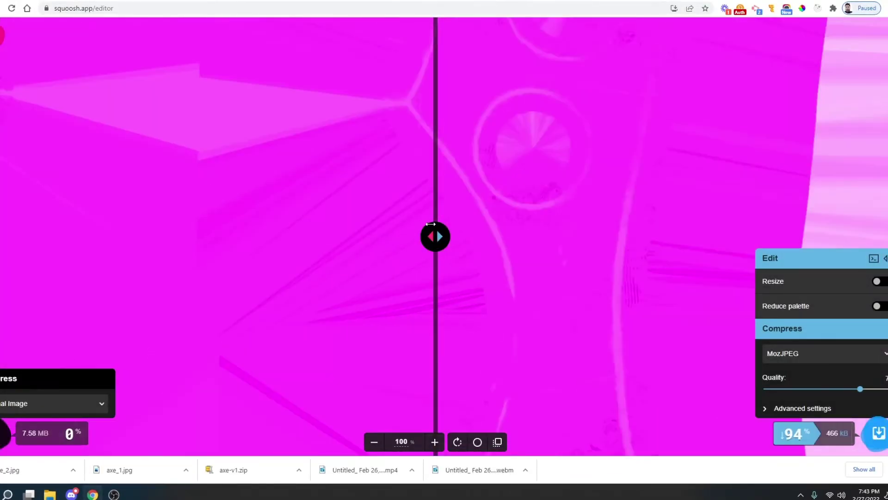
mouse_move(435, 218)
mouse_down()
mouse_move(726, 213)
mouse_move(446, 210)
mouse_up()
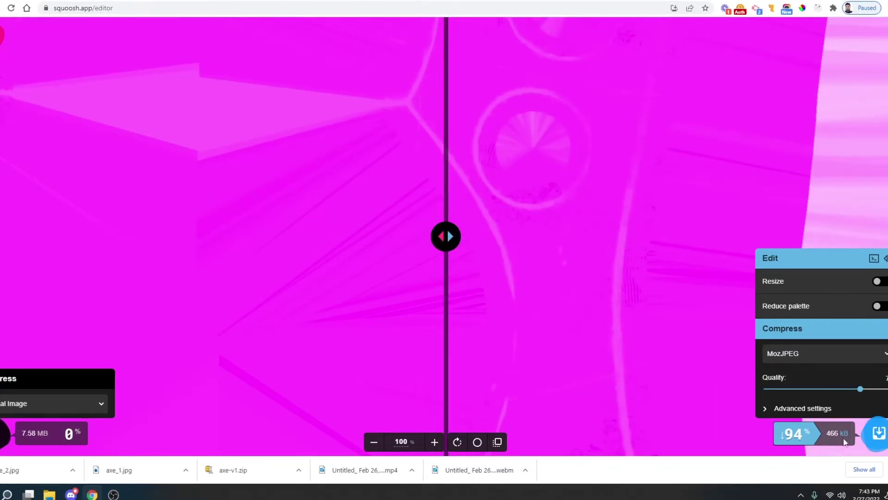
click(878, 434)
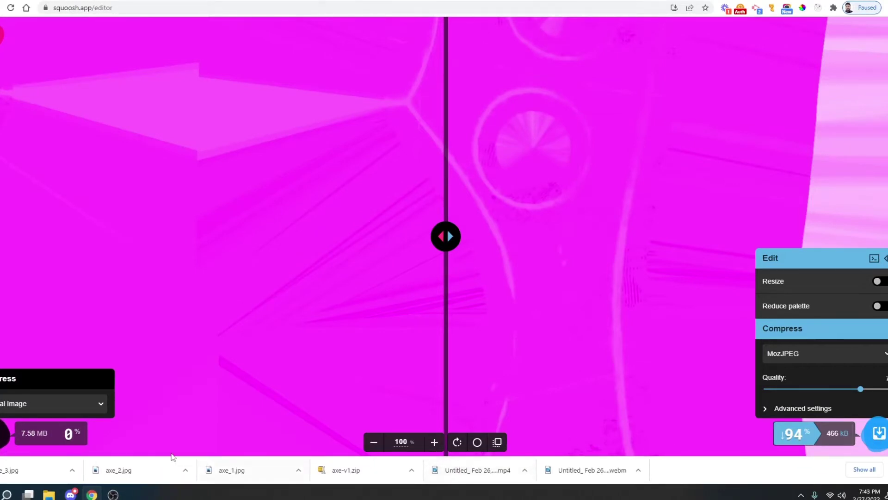
Bring the OBS Studio window forward and deselect axe_3 in Explorer.
mouse_move(39, 491)
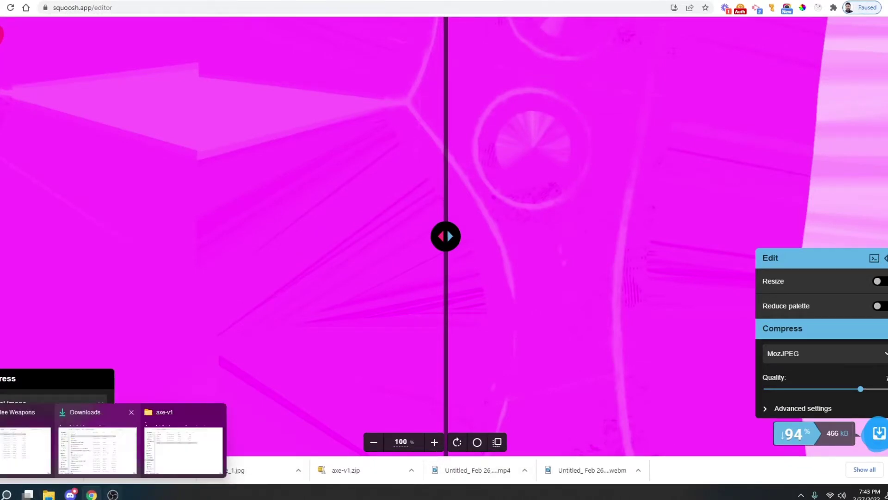
click(112, 494)
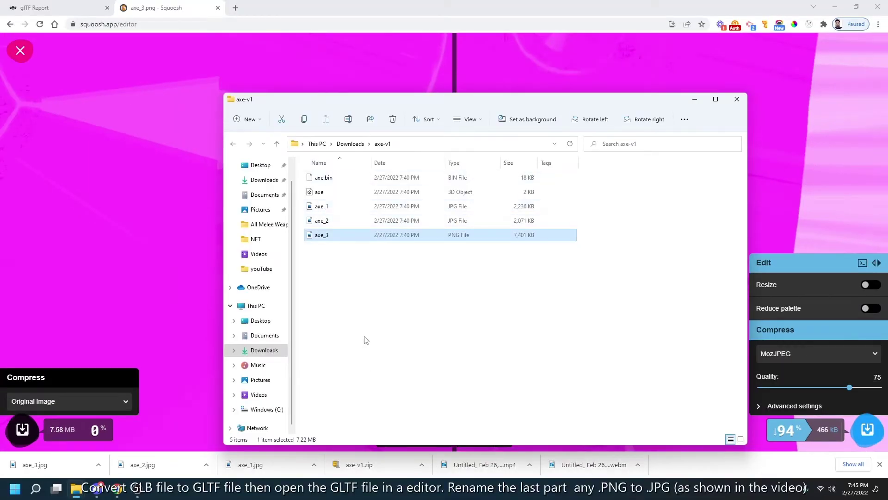
click(366, 340)
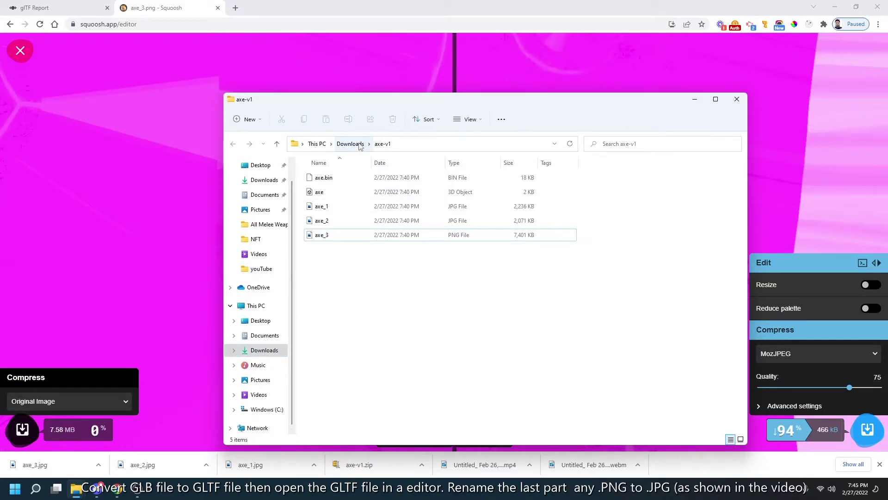
Show the downloaded JPGs in Downloads and open axe-v1 in a second Explorer window.
click(98, 464)
click(98, 465)
click(98, 465)
click(118, 431)
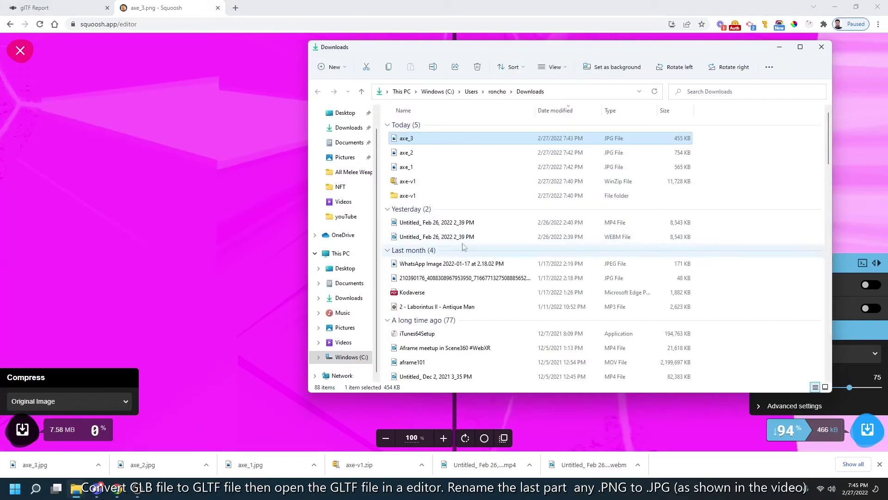
right_click(77, 488)
click(74, 434)
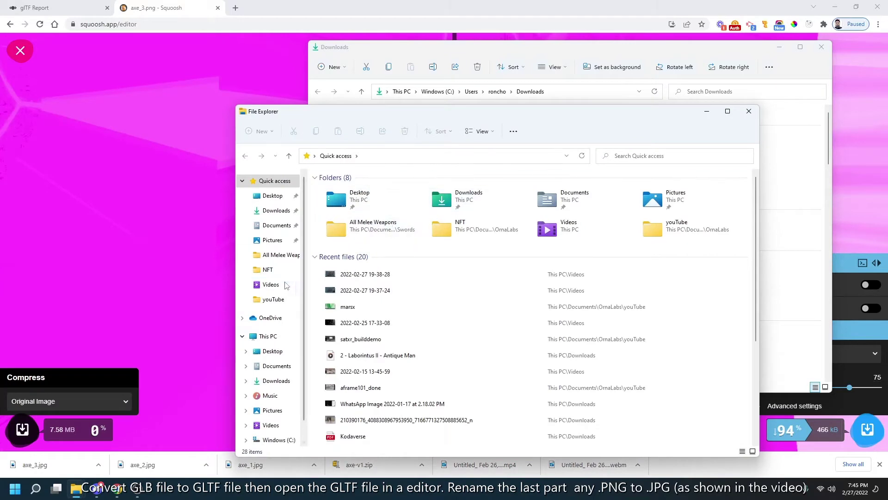
click(277, 216)
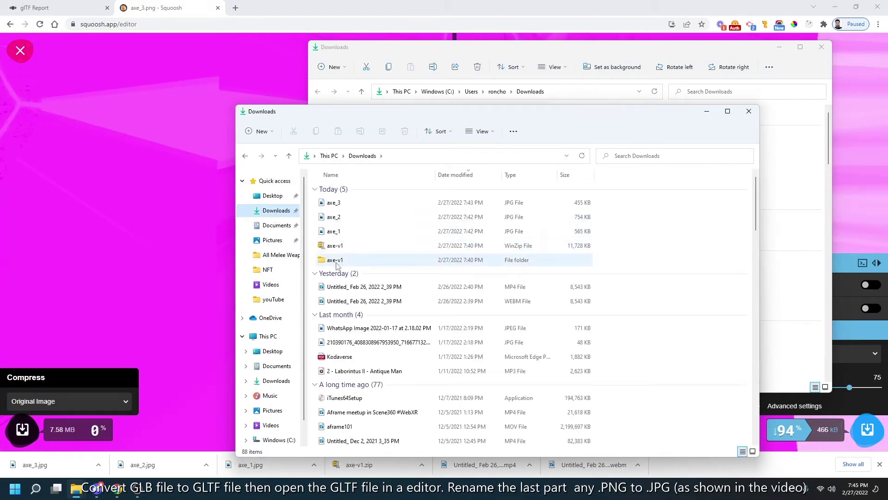
double_click(337, 262)
Try selecting the textures and browse the axe-v1 folder's sort and extra options.
drag(594, 301, 426, 193)
click(509, 291)
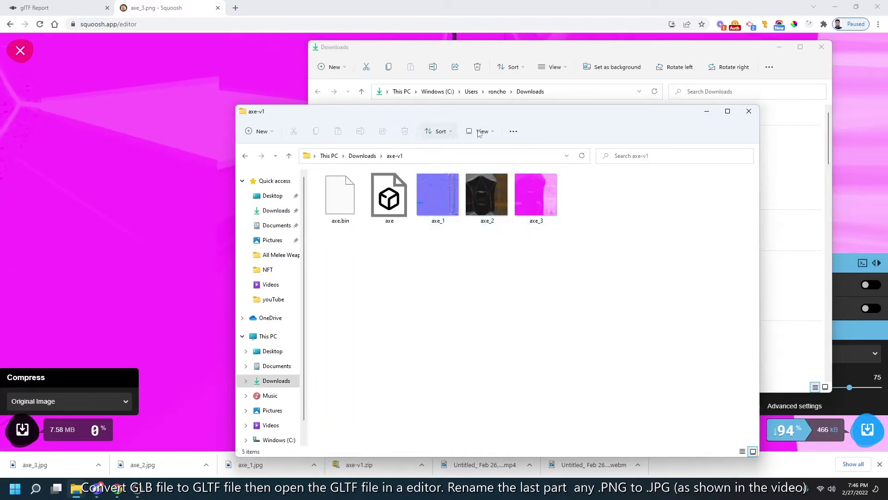
click(513, 132)
click(573, 249)
click(440, 131)
click(519, 151)
click(514, 132)
click(513, 132)
click(513, 132)
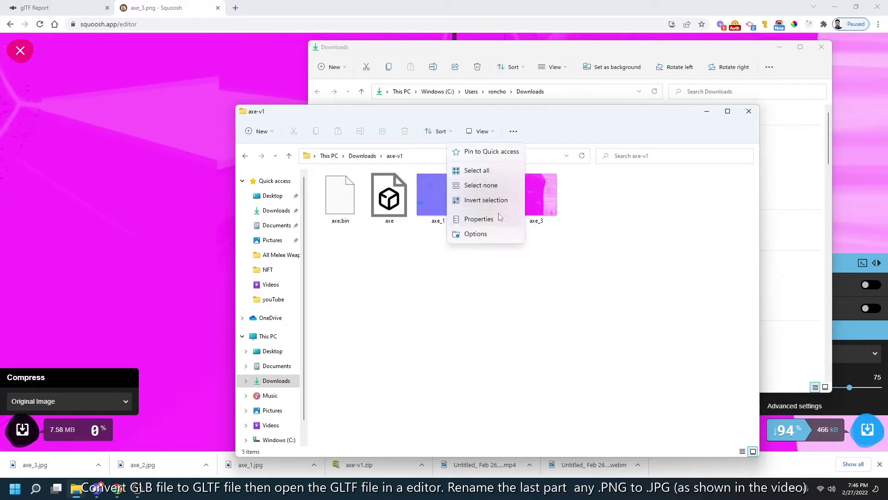
click(557, 243)
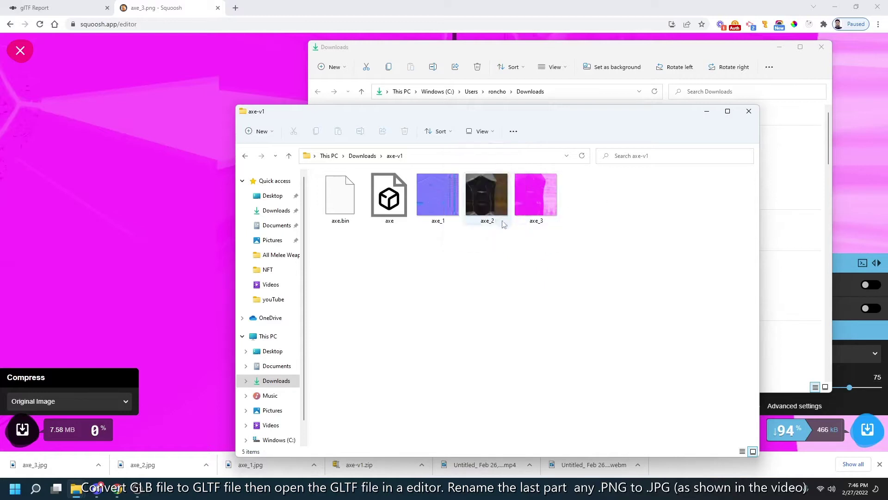
Switch axe-v1 to Details layout to show file types and sizes.
click(503, 193)
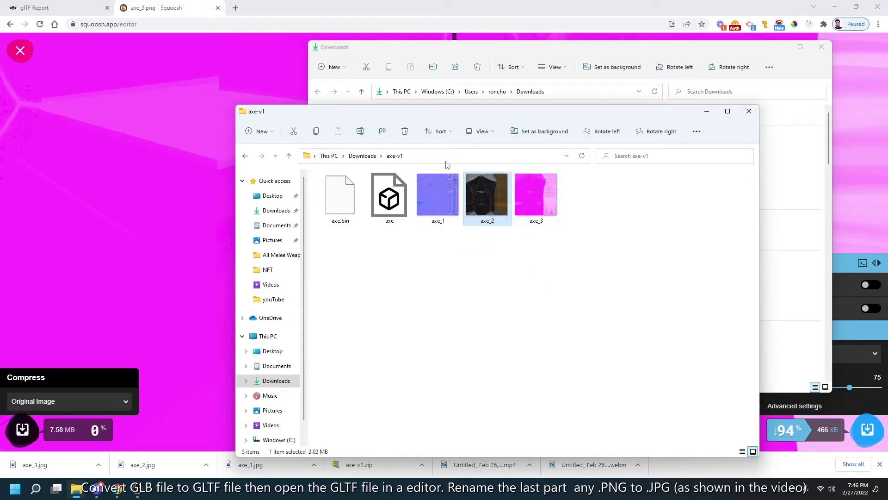
click(481, 132)
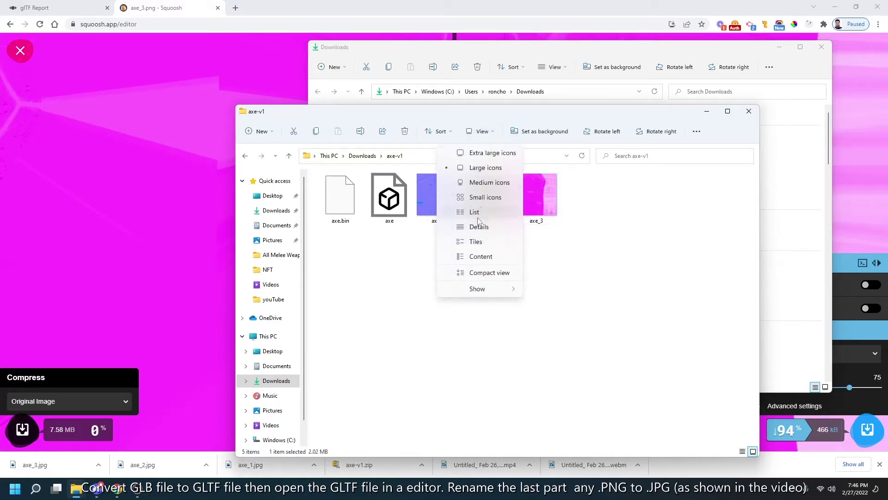
click(480, 211)
click(485, 135)
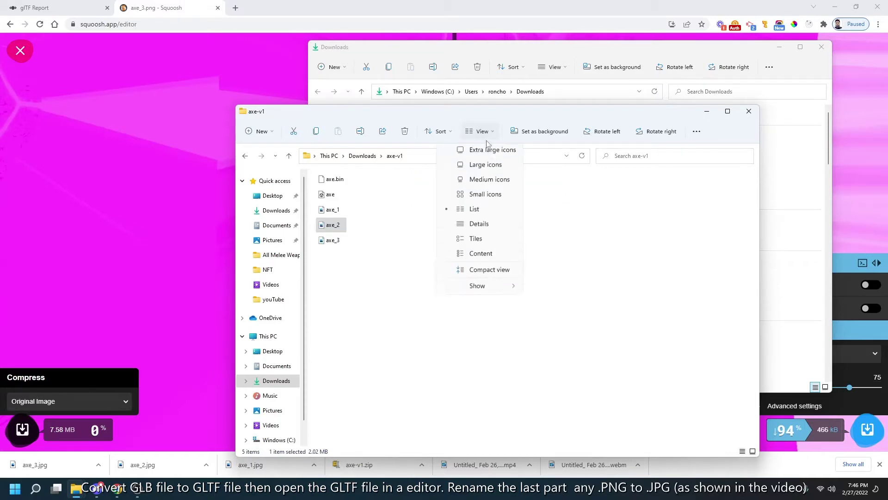
click(479, 227)
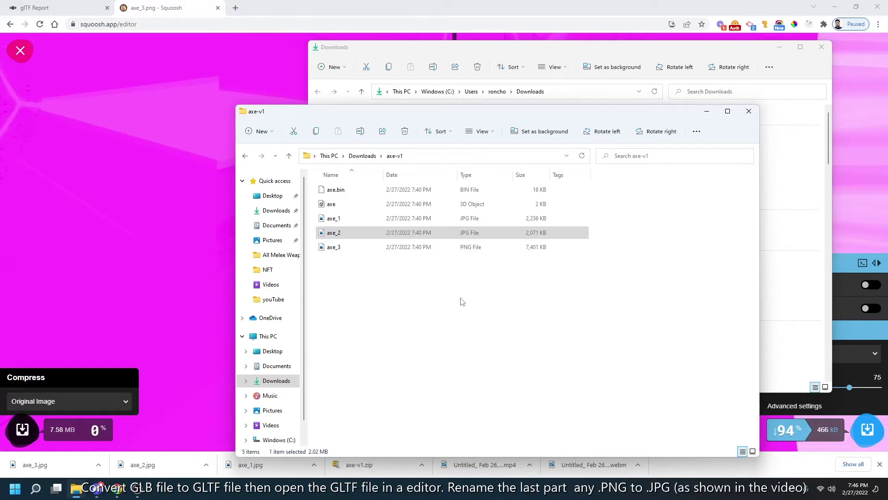
Delete the three original axe_1, axe_2 and axe_3 textures.
drag(461, 301, 361, 219)
right_click(362, 218)
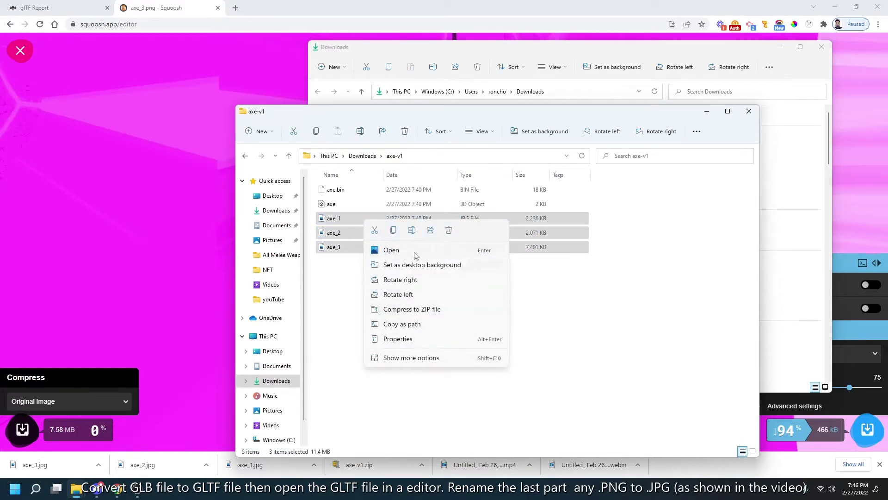
click(449, 230)
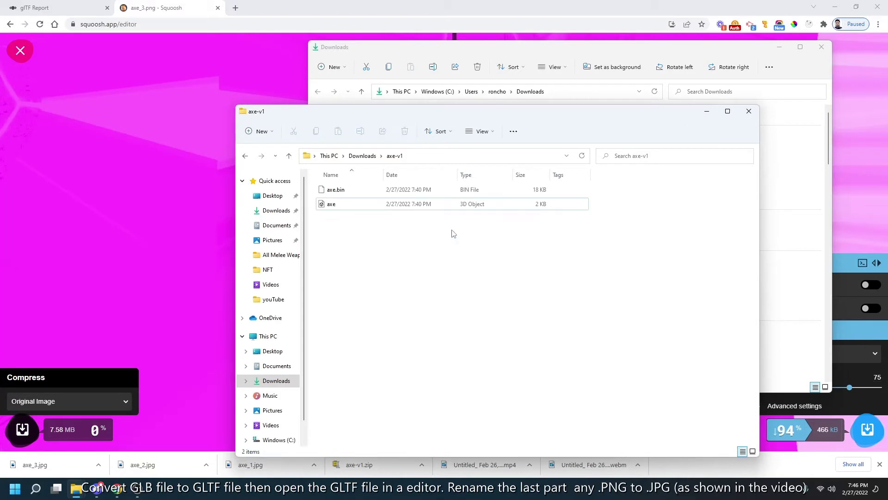
Move the compressed axe_1, axe_2 and axe_3 JPGs from Downloads into axe-v1.
click(617, 49)
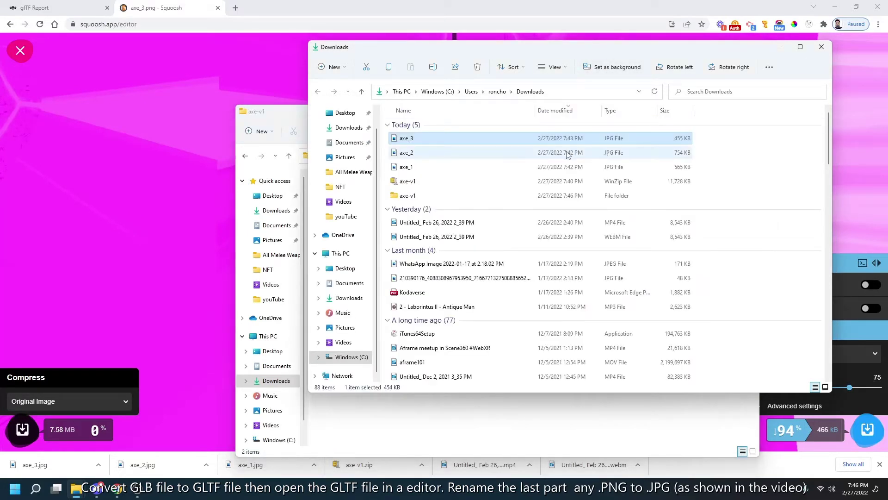
click(681, 153)
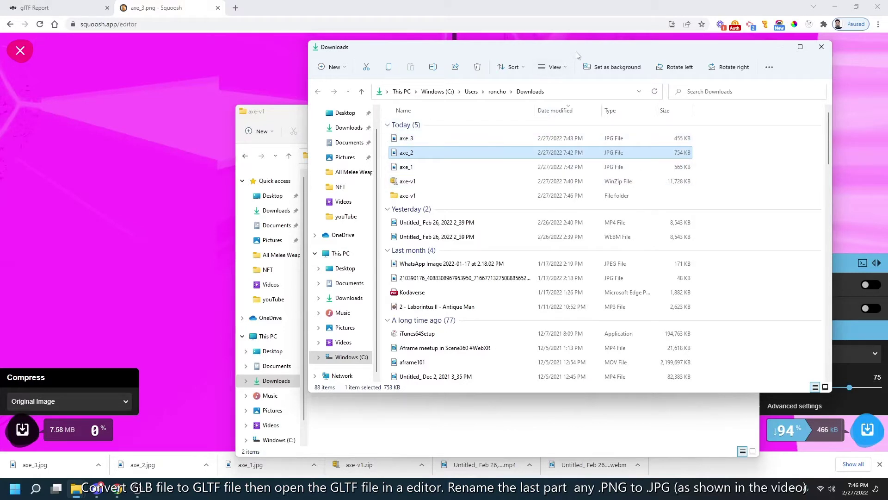
drag(576, 55, 697, 60)
click(555, 172)
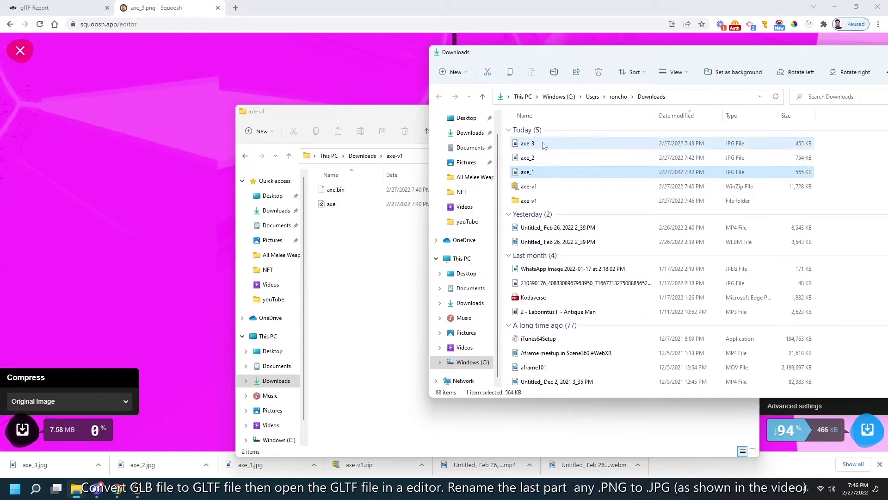
drag(544, 145, 525, 166)
click(527, 171)
shift+click(532, 145)
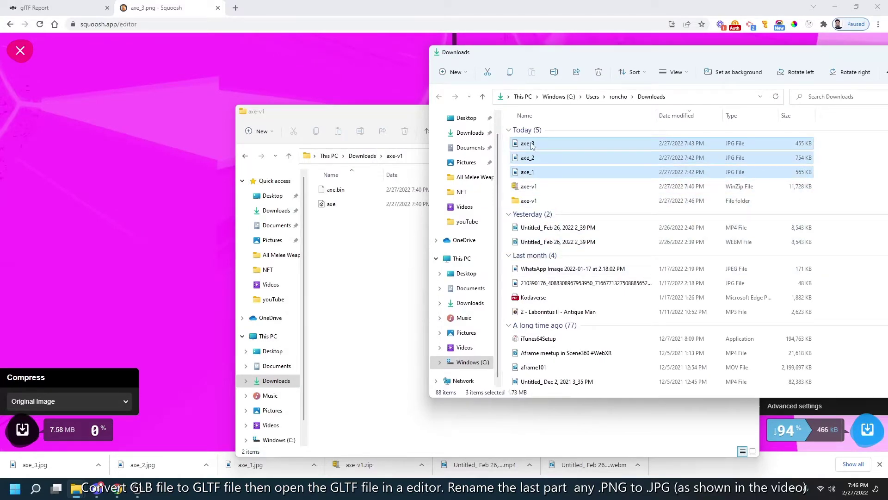
drag(531, 147, 359, 264)
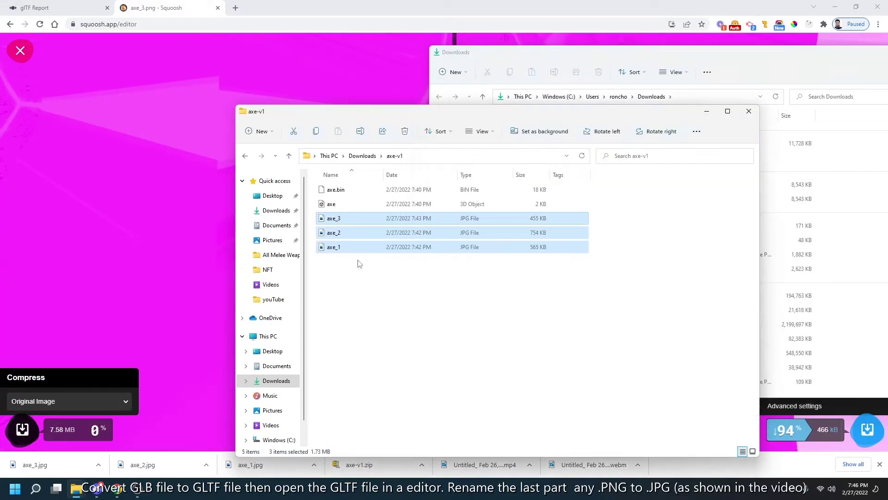
click(468, 371)
Move the Downloads window aside and return to gltf.report in the browser.
click(830, 61)
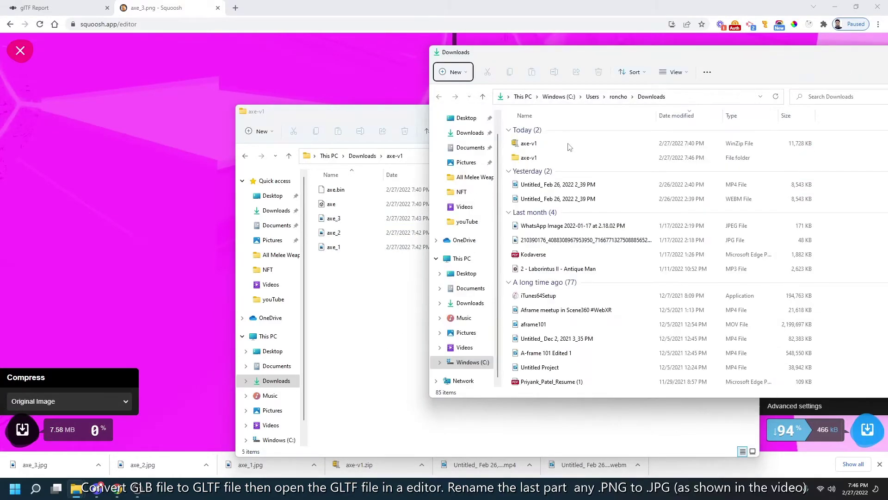
drag(723, 88, 429, 169)
click(217, 8)
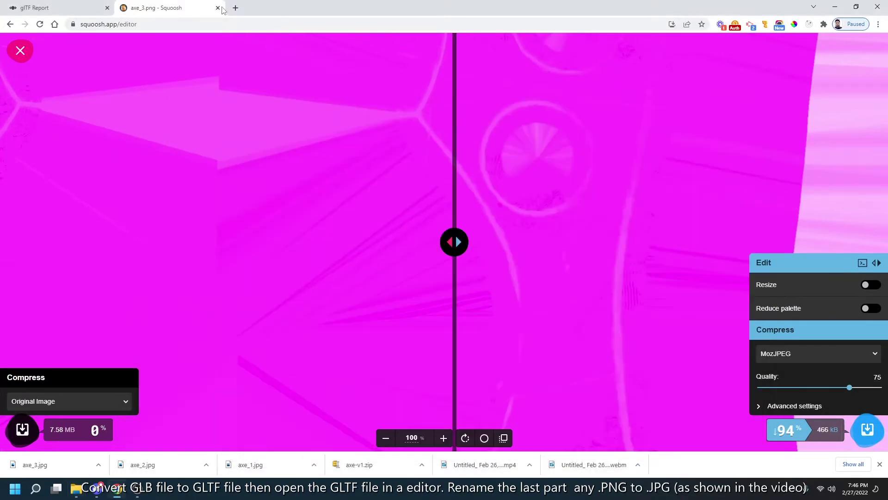
Close the Squoosh tab, reload gltf.report, and browse its file picker to Downloads\axe-v1.
click(217, 8)
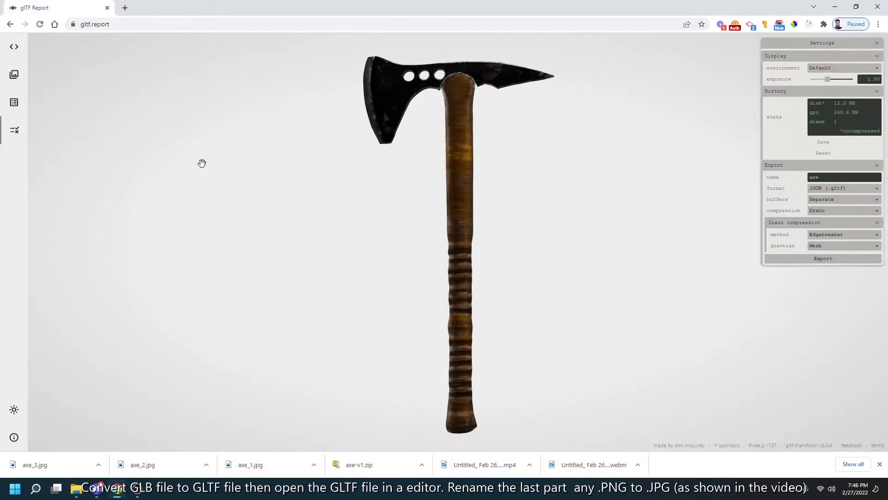
click(40, 25)
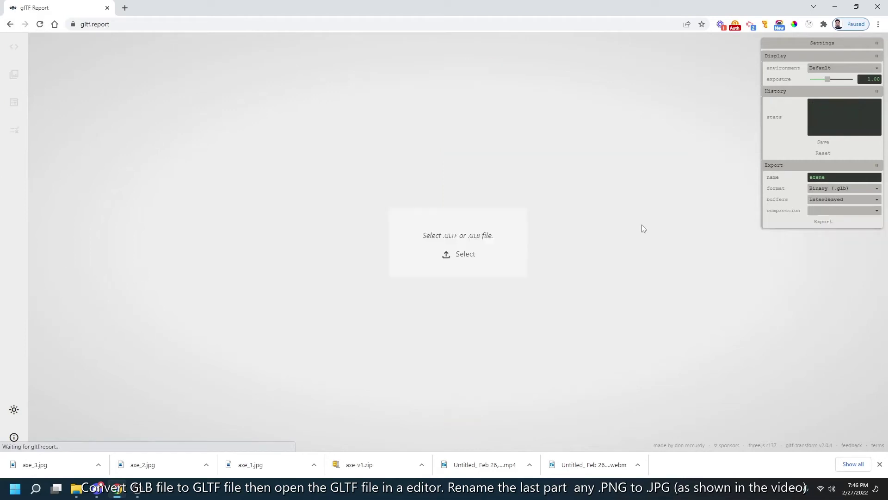
click(455, 256)
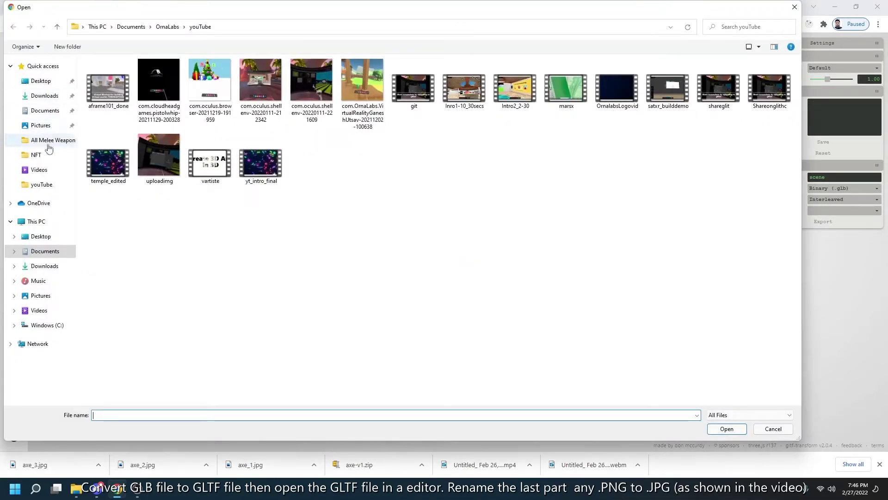
click(45, 112)
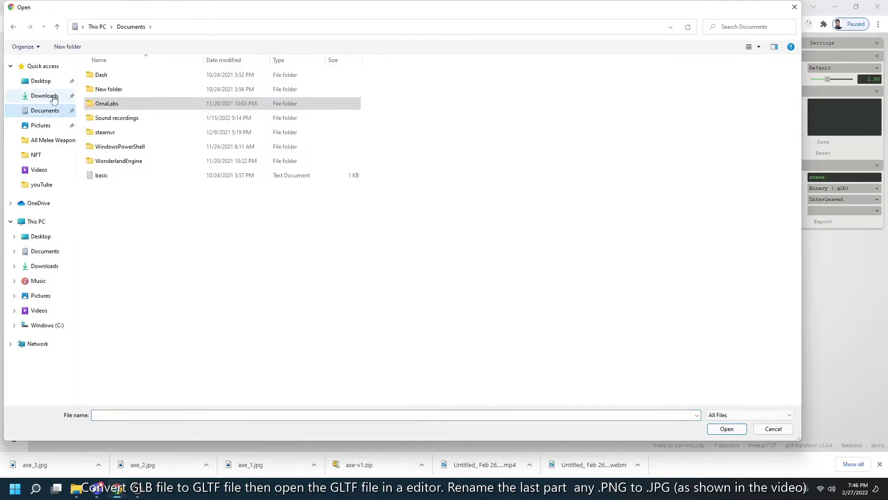
click(54, 96)
double_click(104, 103)
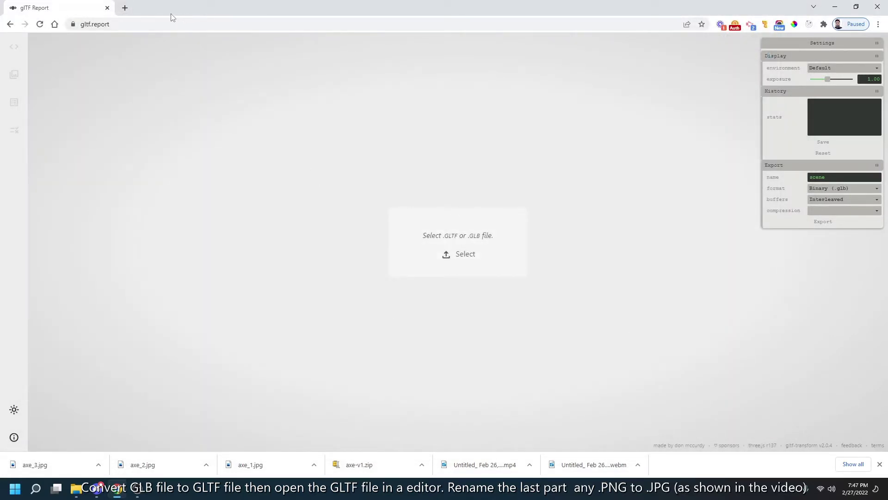
Load github.com in a new tab and start a repository search.
click(125, 8)
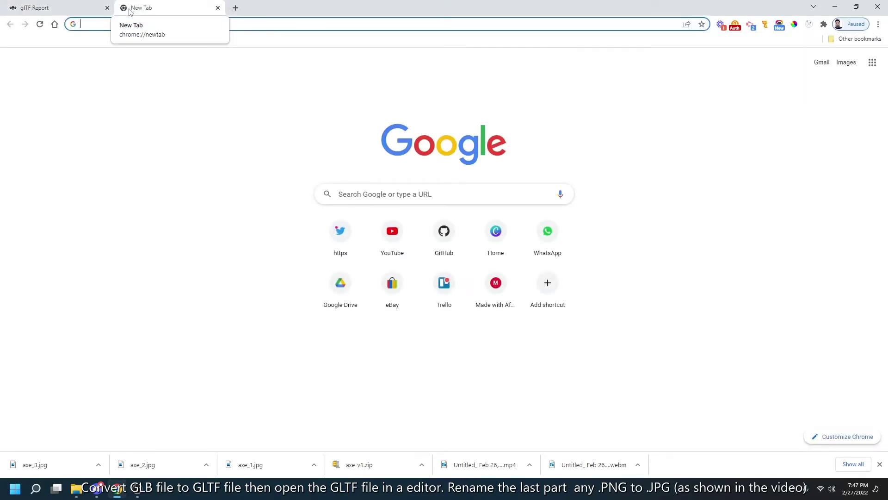
text(github.com)
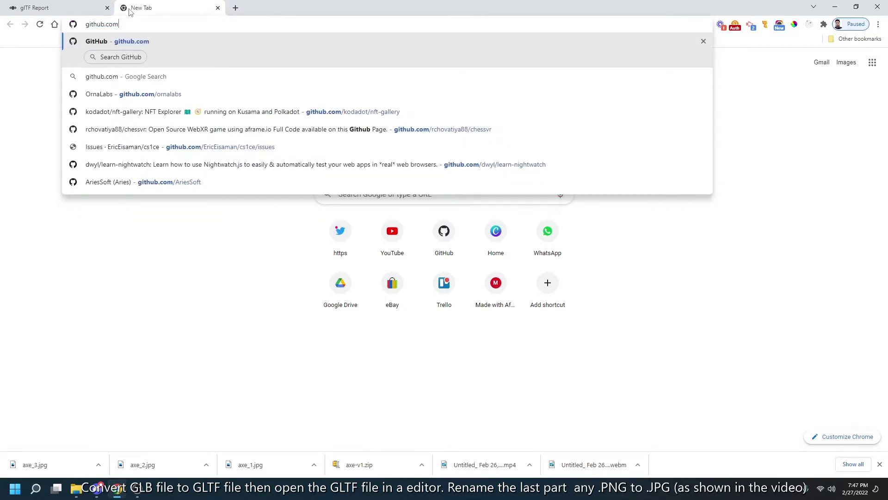
key(Return)
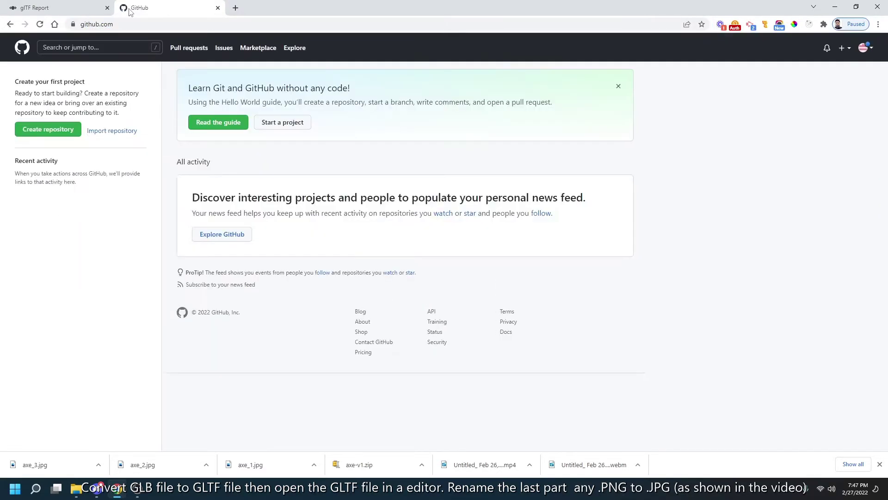
click(860, 51)
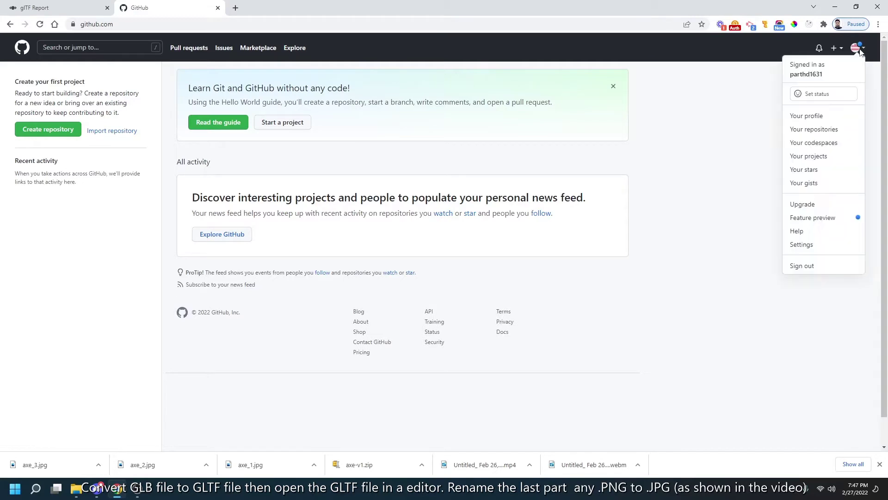
click(642, 125)
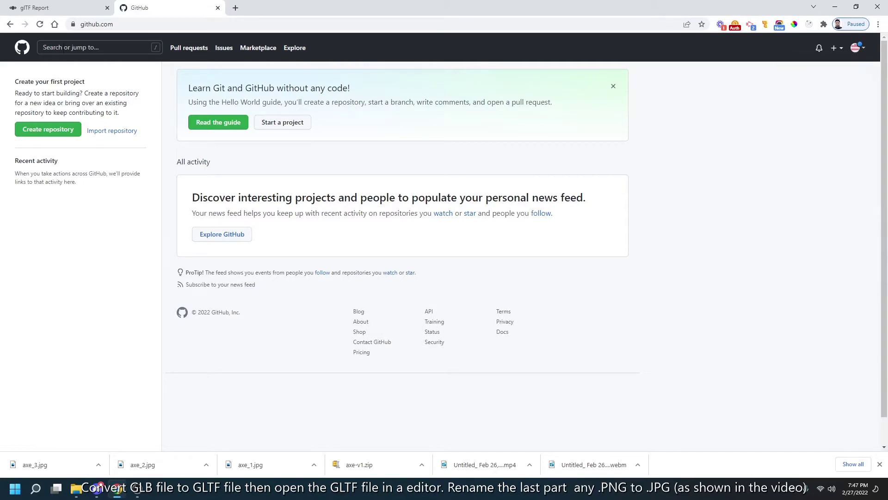
click(63, 45)
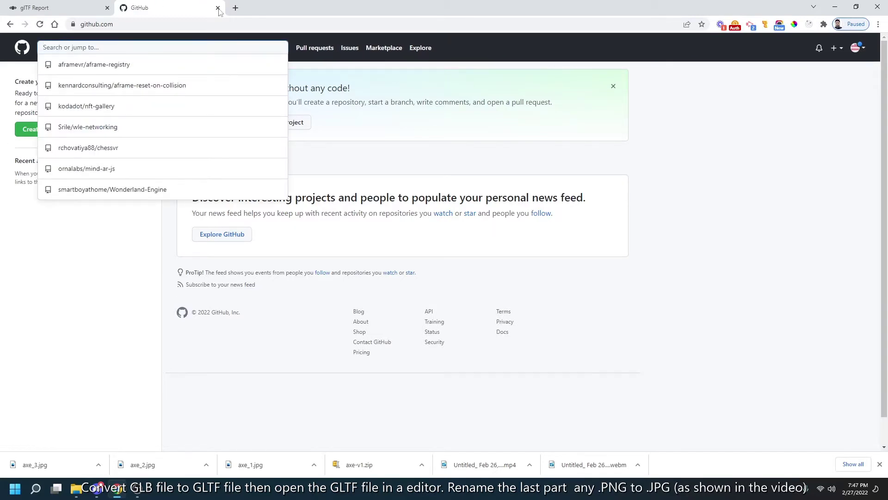
Search Google in another new tab for 'gltf pipeline'.
click(236, 9)
text(gltf)
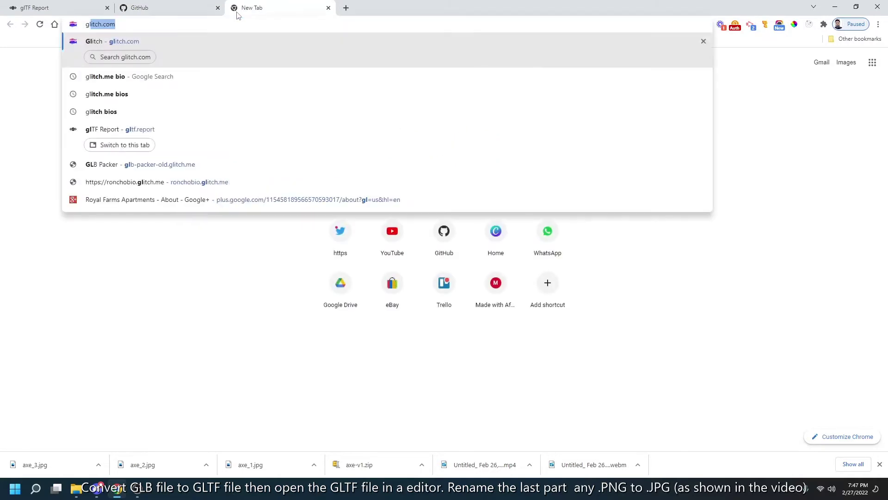
text( report)
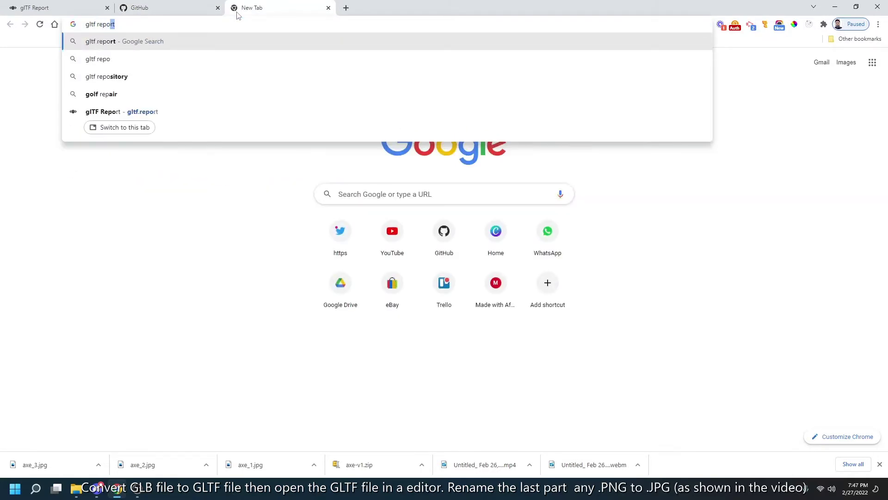
key(BackSpace)
key(BackSpace)
key(BackSpace)
key(BackSpace)
key(BackSpace)
key(BackSpace)
key(BackSpace)
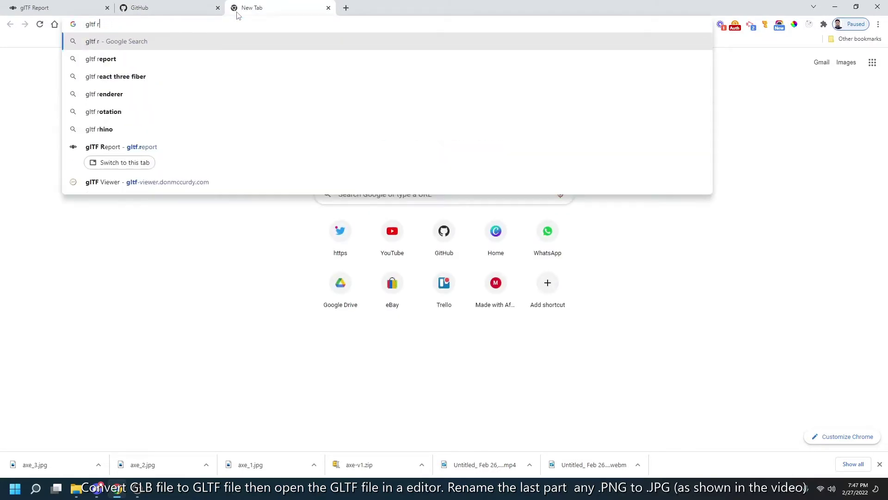
text(pipeline)
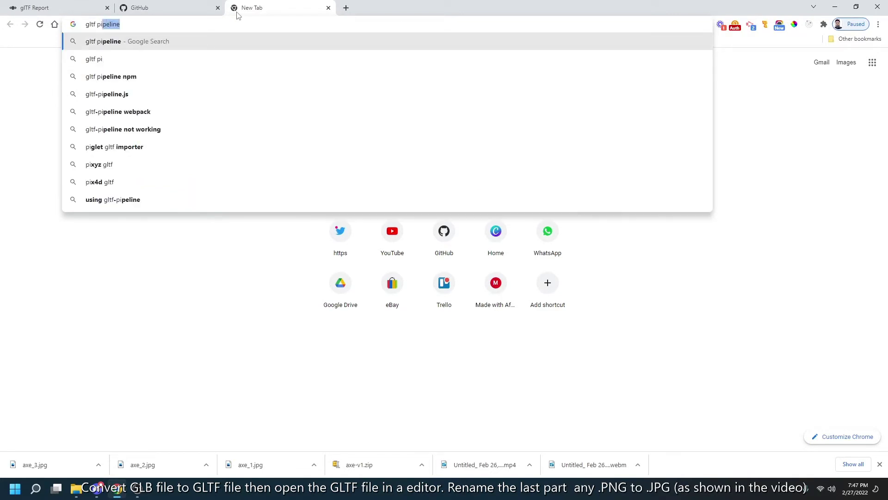
key(Return)
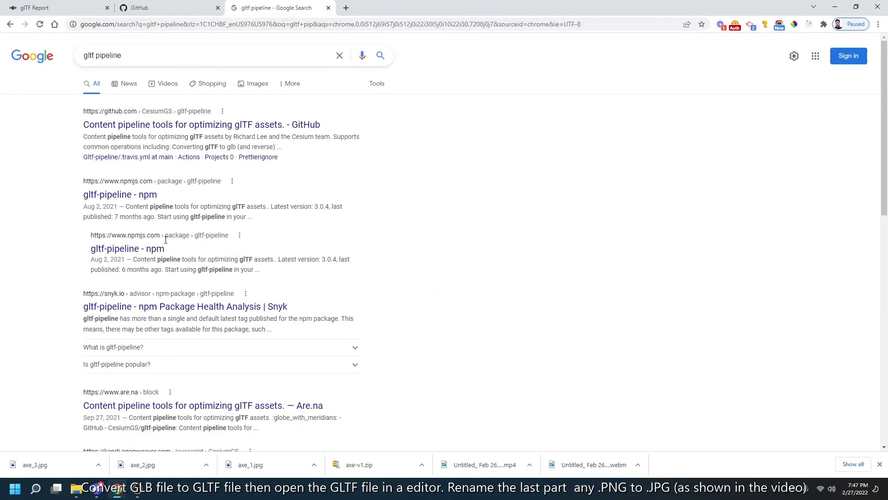
Open the CesiumGS/gltf-pipeline GitHub result and scroll down its README.
click(180, 133)
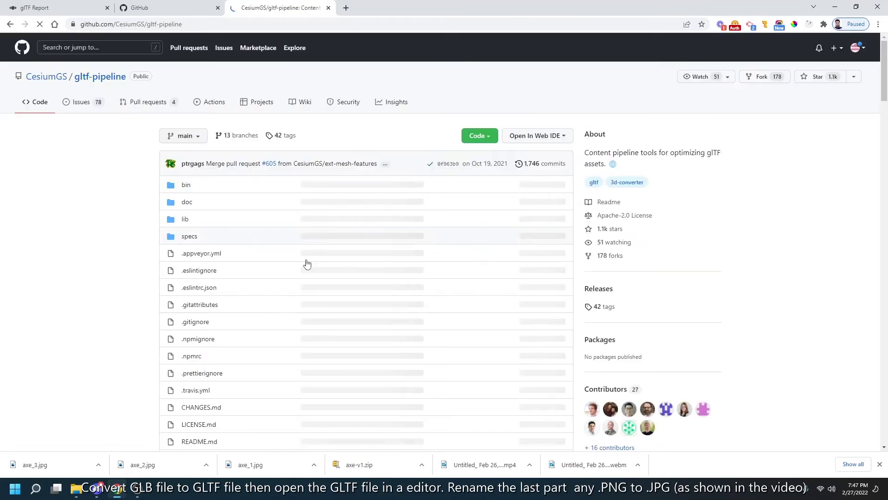
scroll(296, 257, down, 3)
scroll(324, 301, down, 7)
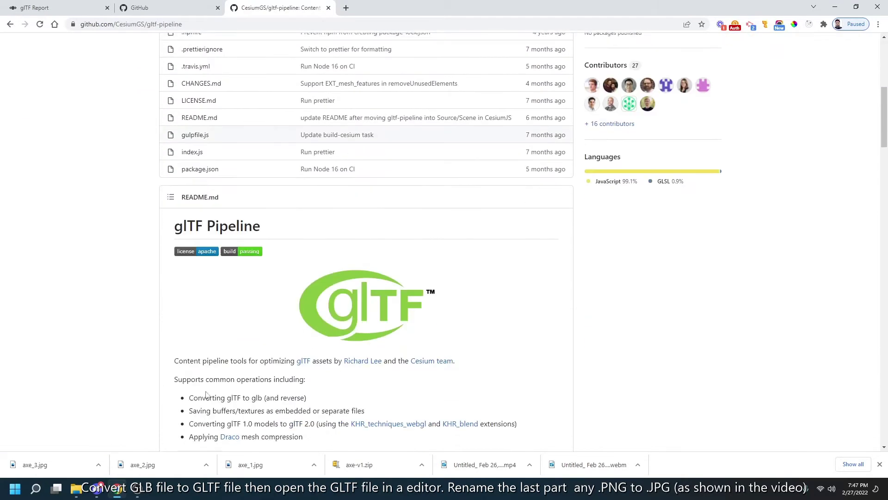
scroll(370, 342, down, 3)
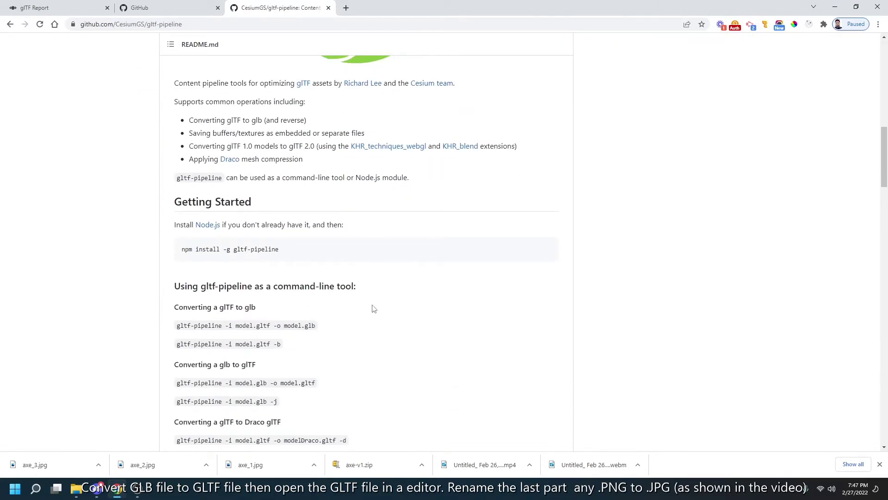
Glance at the glTF Report tab, scroll the README to Getting Started, and close the downloads bar.
click(40, 14)
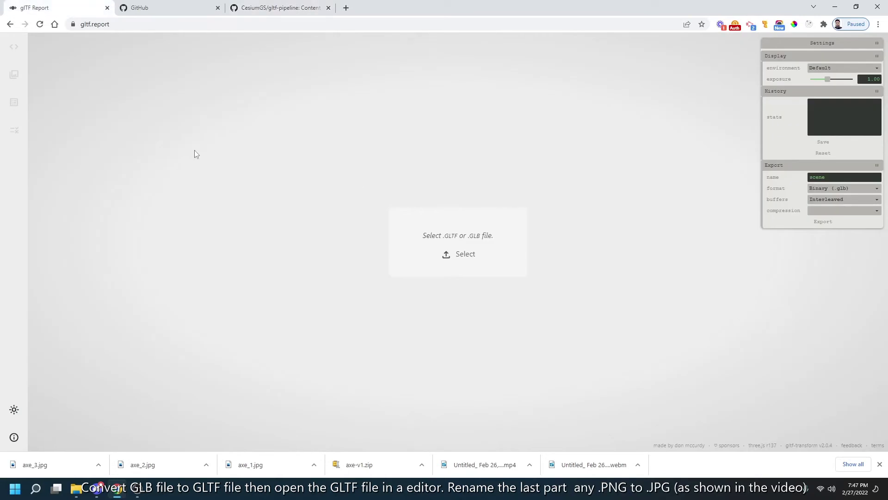
click(250, 8)
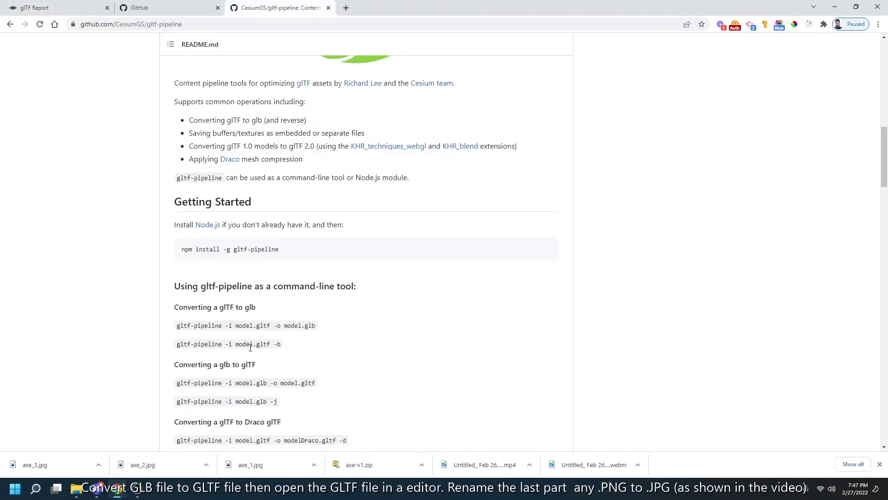
scroll(252, 345, down, 2)
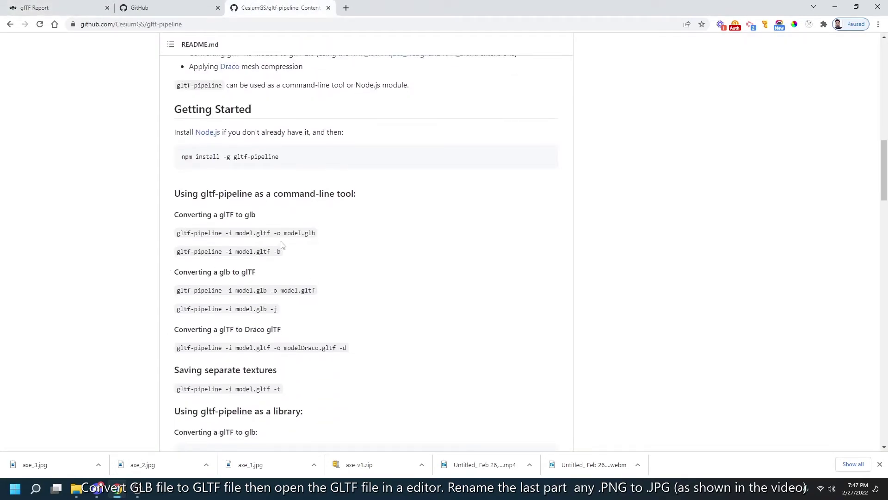
scroll(288, 262, up, 5)
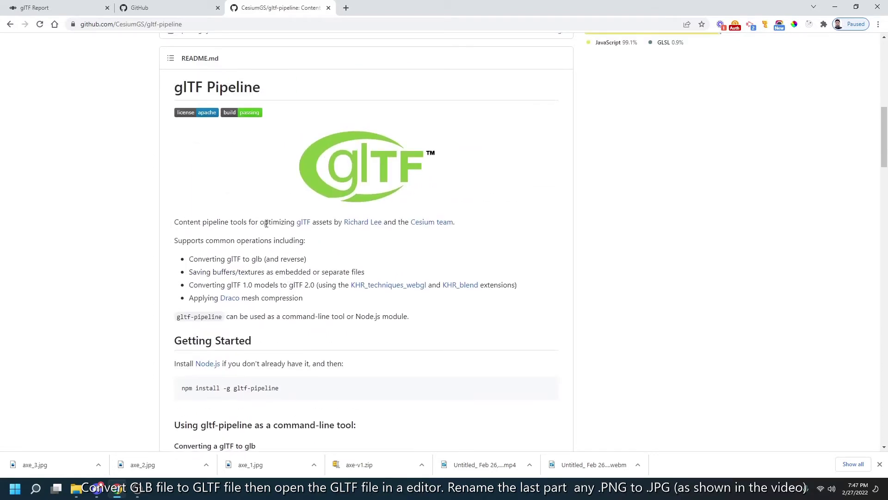
scroll(297, 259, up, 4)
scroll(277, 300, down, 7)
scroll(249, 302, down, 3)
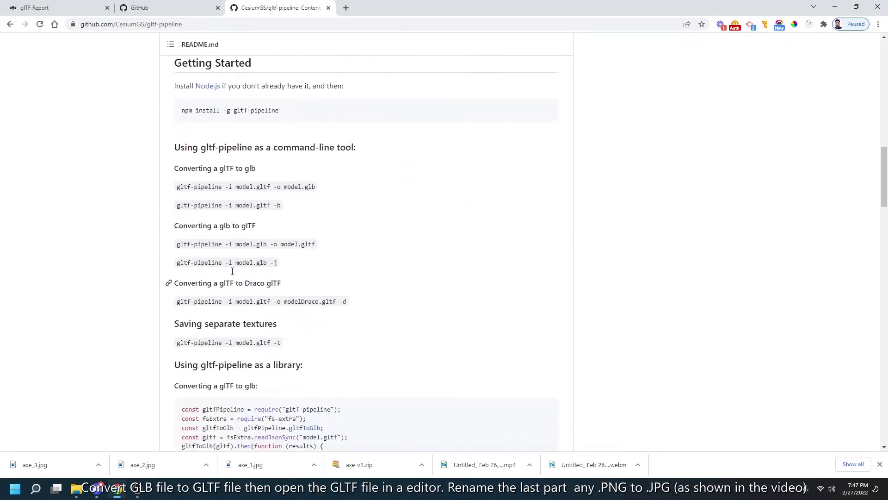
click(880, 464)
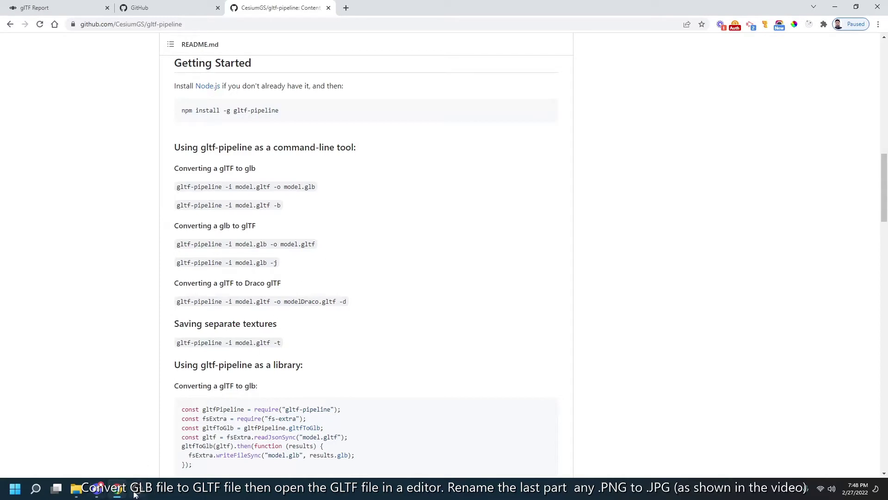
Restore Chrome and snap it to the left half, with Discord filling the right.
mouse_move(135, 494)
double_click(685, 4)
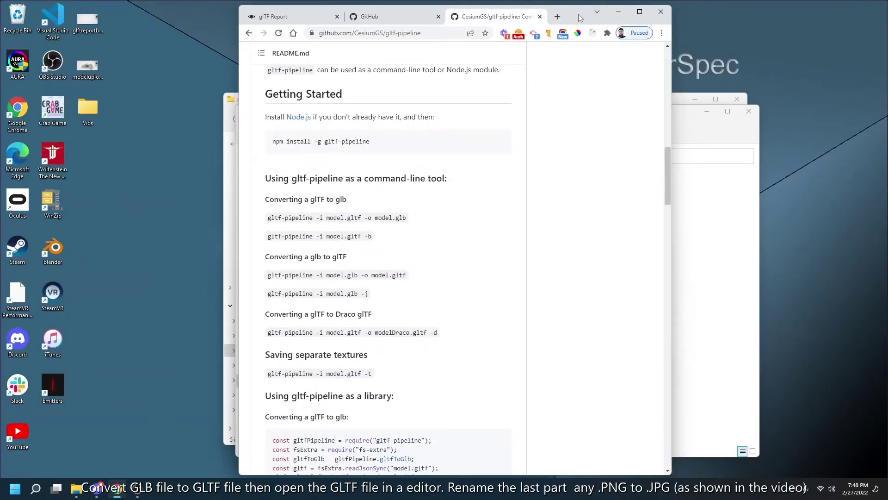
drag(593, 15, 2, 95)
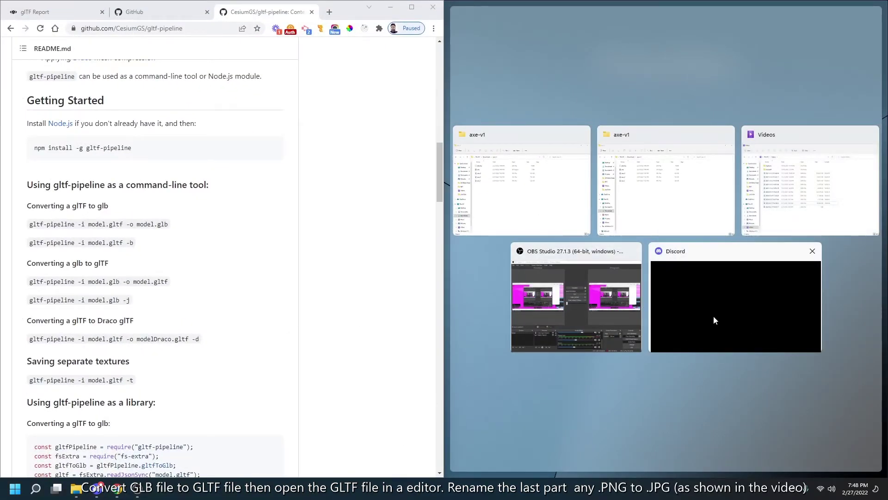
click(734, 310)
Dismiss Discord's audio device prompt, minimize Discord, and drag the New Tab into its own window.
click(673, 277)
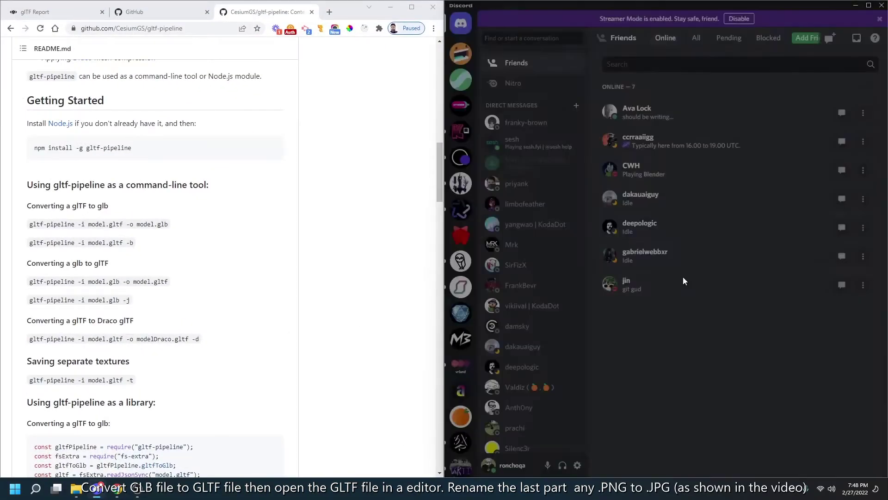
click(856, 7)
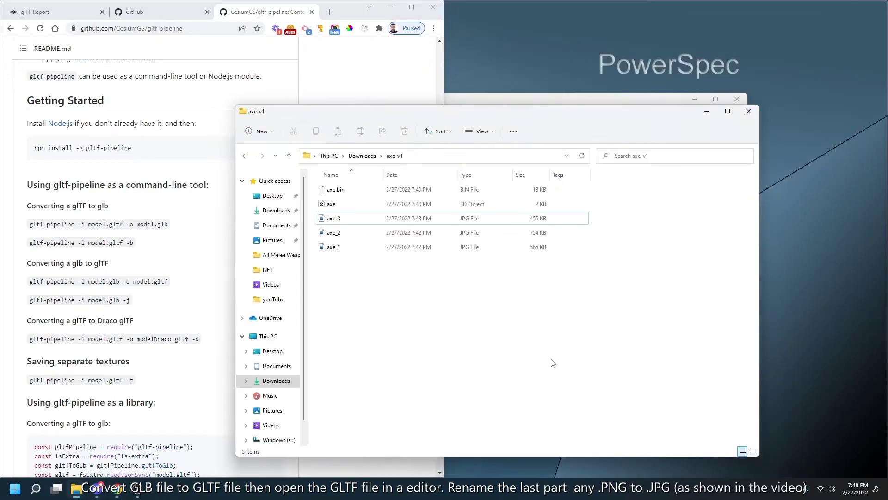
click(548, 364)
click(139, 491)
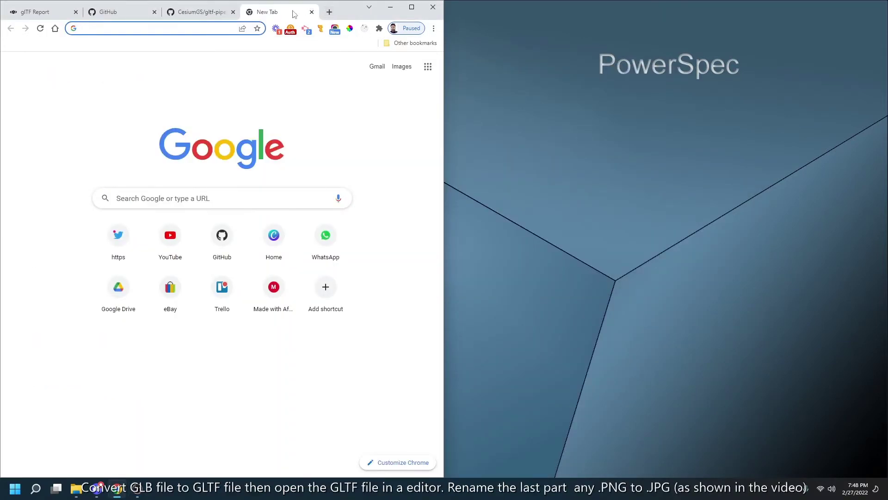
drag(294, 15, 749, 32)
Snap the new window right, load nodejs.org, and download the 16.14.0 LTS Windows installer.
drag(668, 29, 662, 12)
double_click(660, 6)
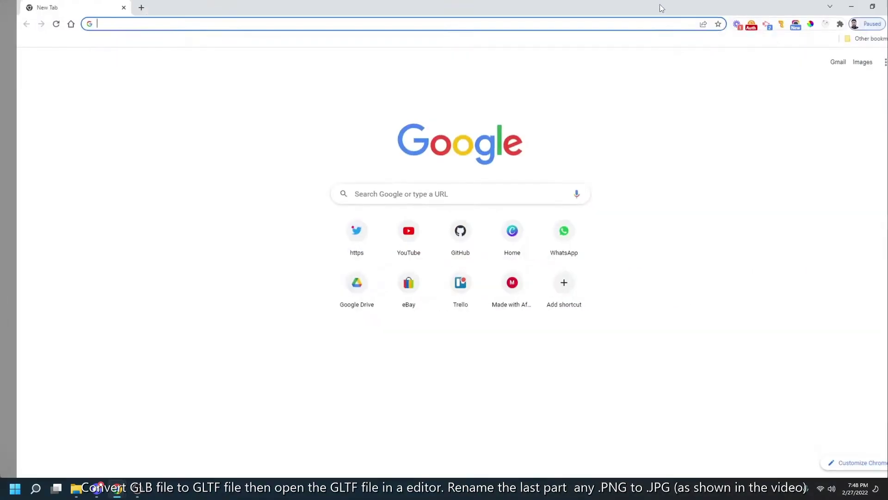
double_click(656, 11)
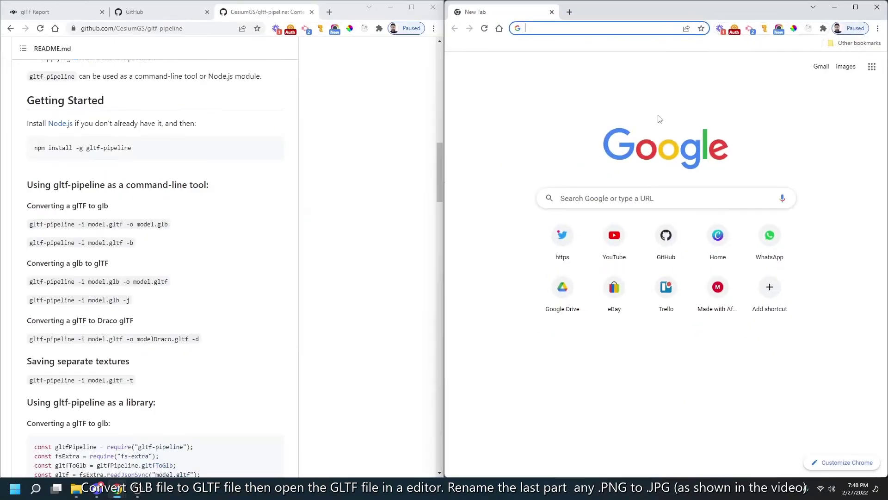
text(node)
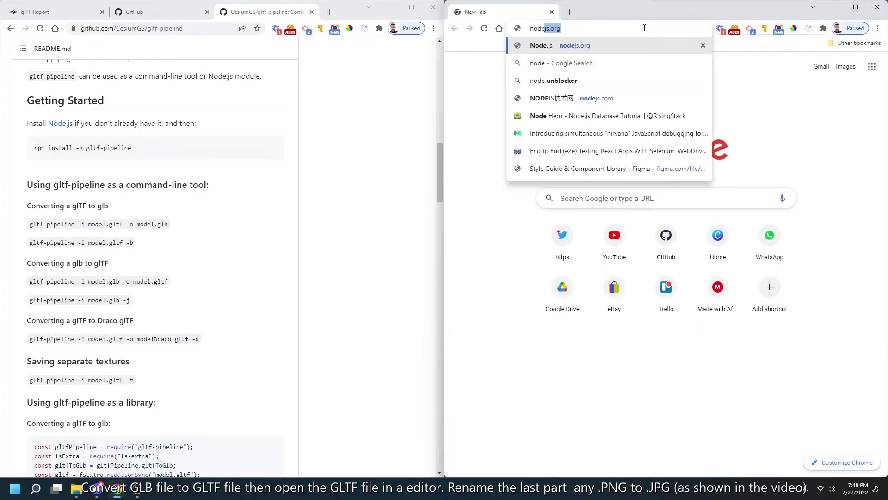
key(Return)
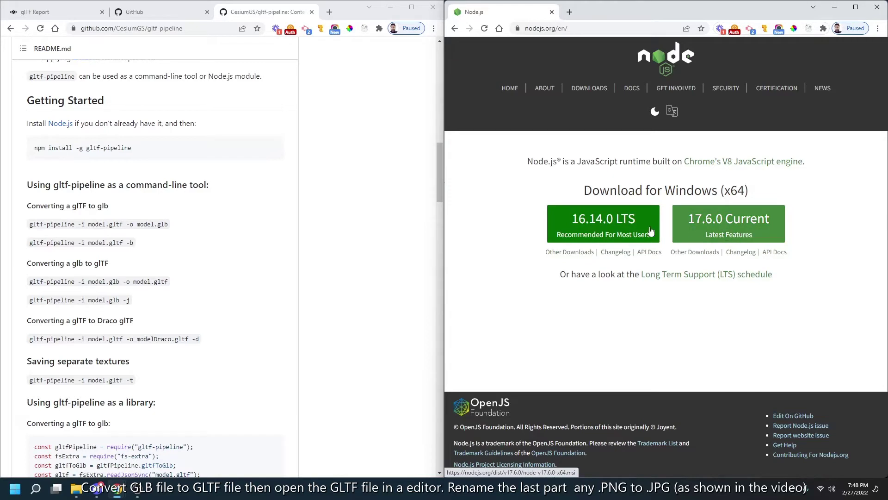
click(603, 223)
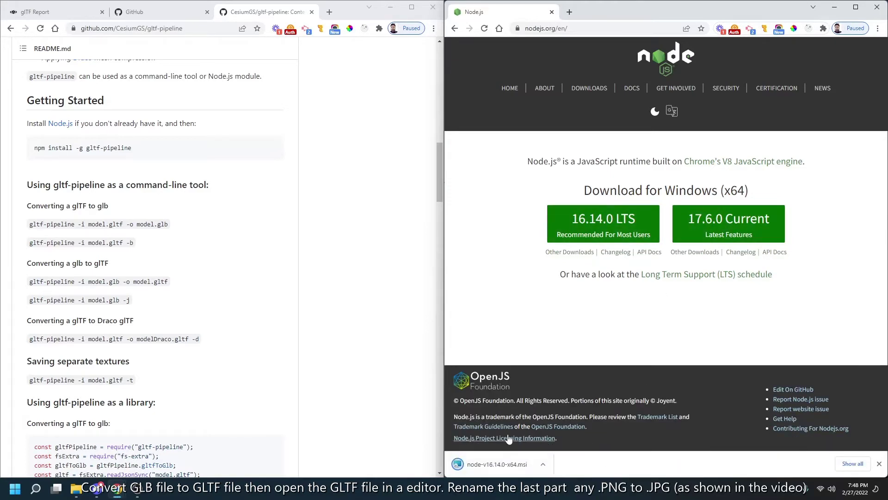
Run node-v16.14.0-x64.msi, accept the licence, keep default folder and features, and start installing.
click(513, 464)
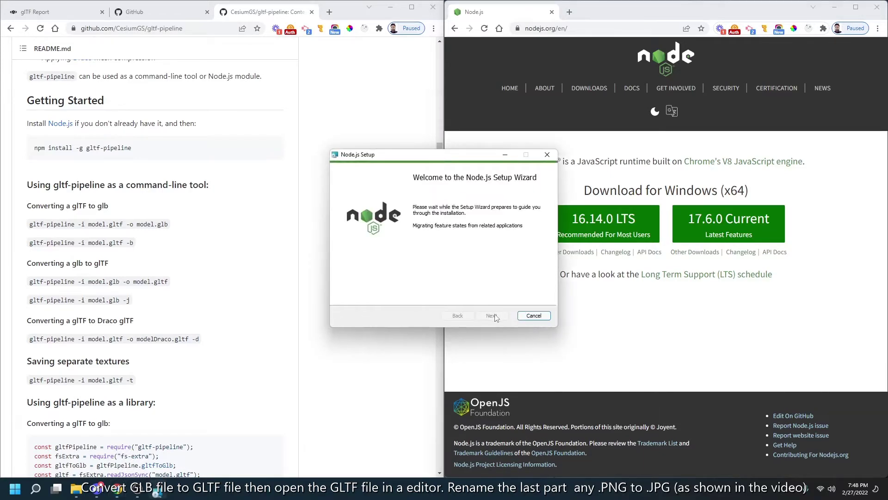
click(492, 316)
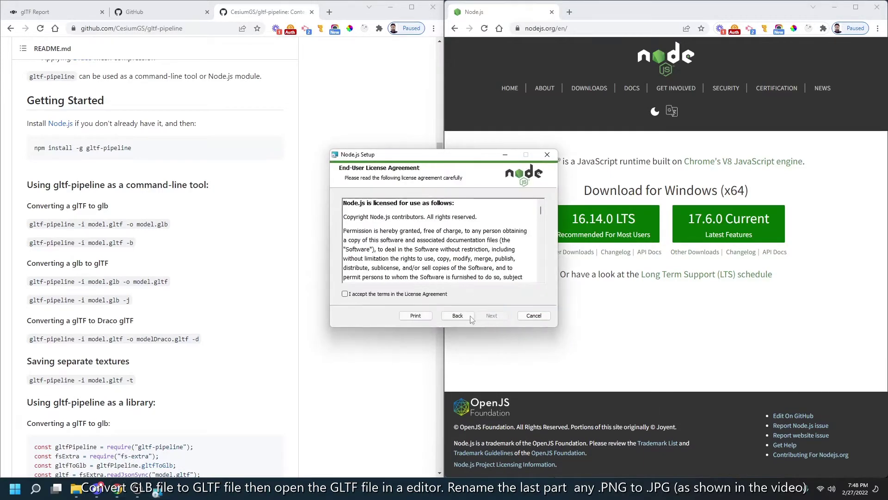
click(423, 294)
click(491, 317)
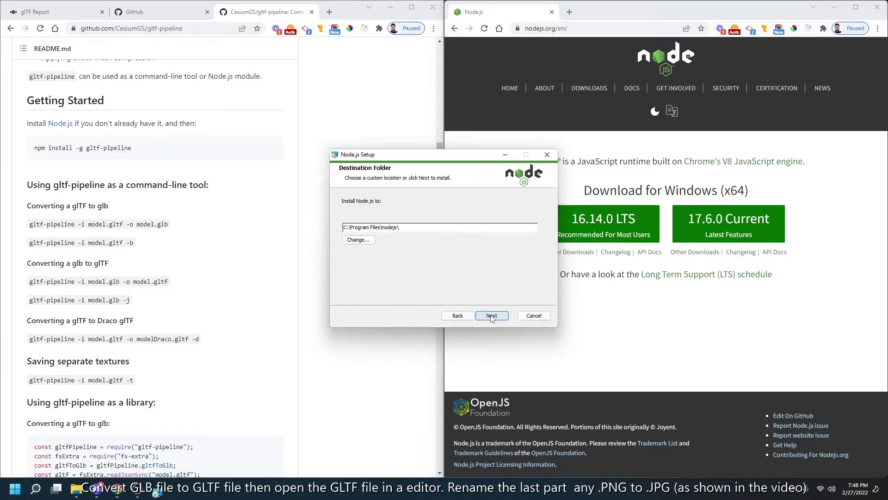
click(491, 316)
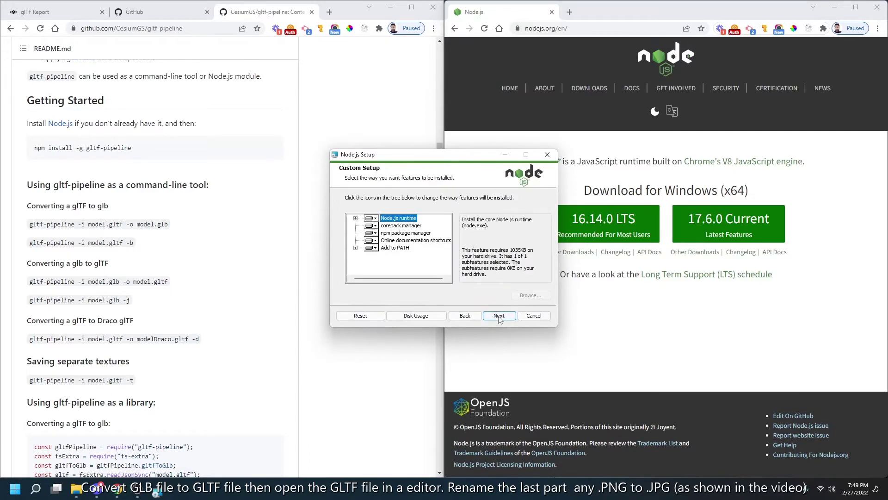
click(498, 318)
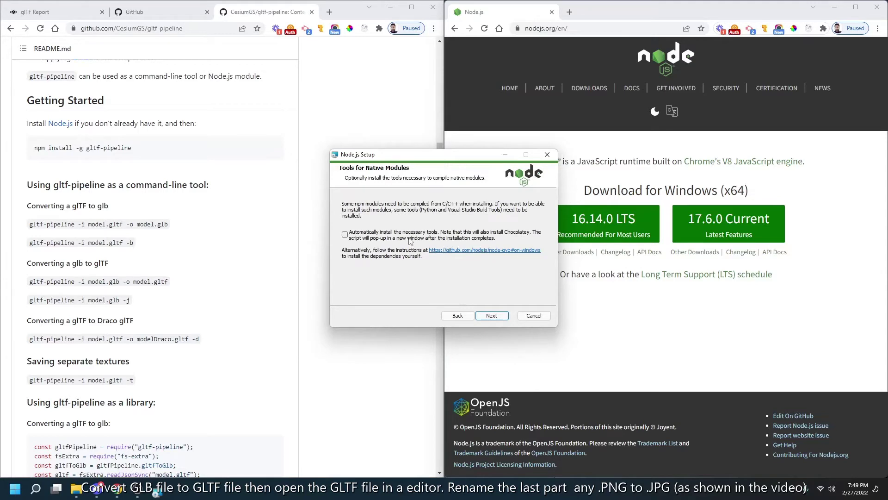
click(498, 317)
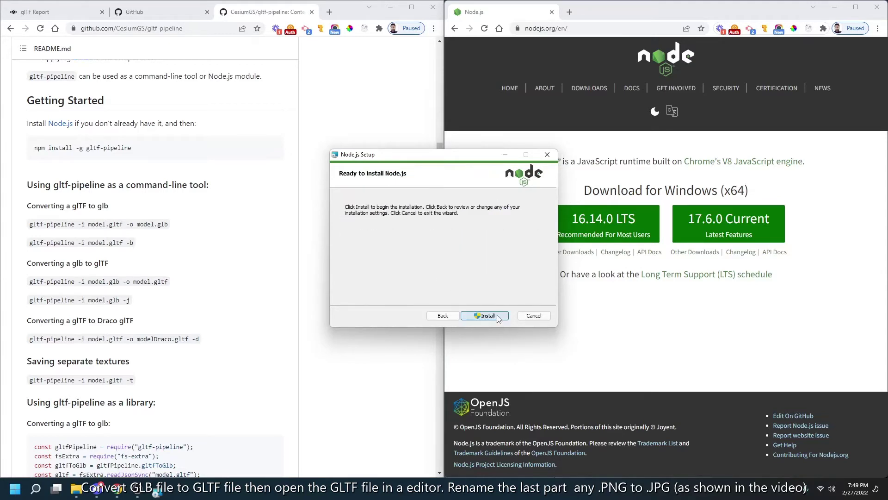
click(497, 315)
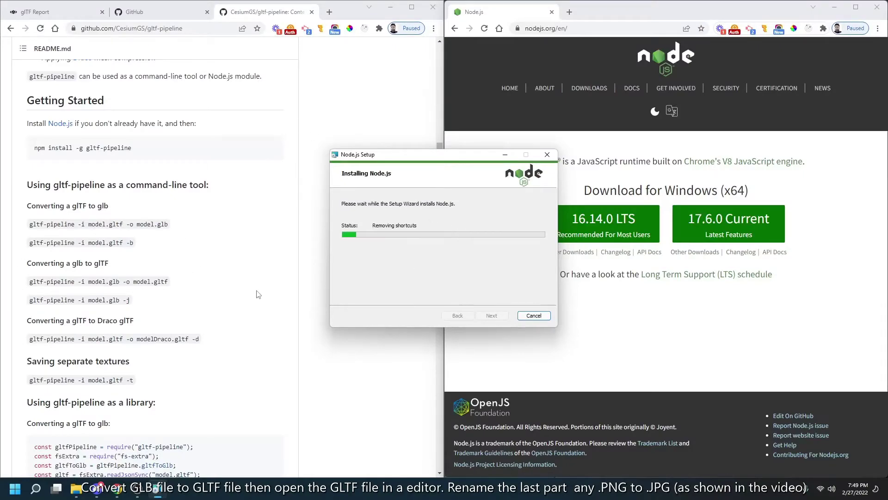
Wait for the installation to finish and bring the completed Setup Wizard forward.
scroll(250, 277, up, 10)
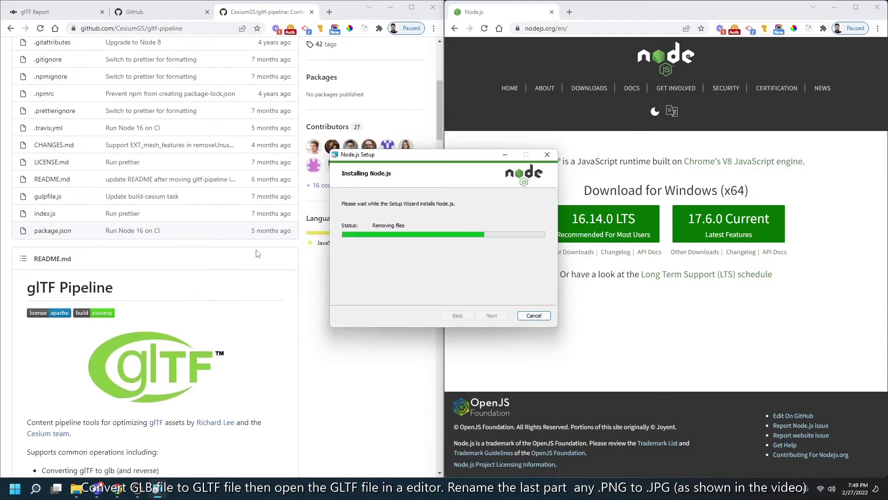
click(330, 12)
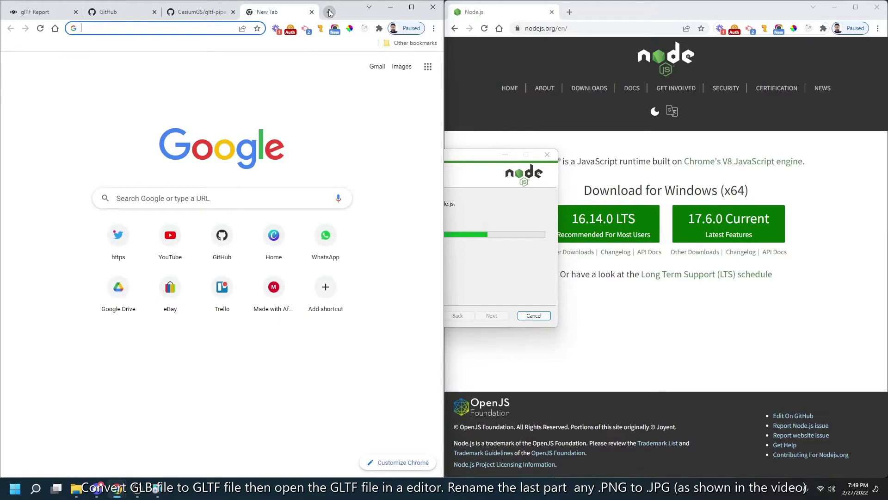
click(312, 12)
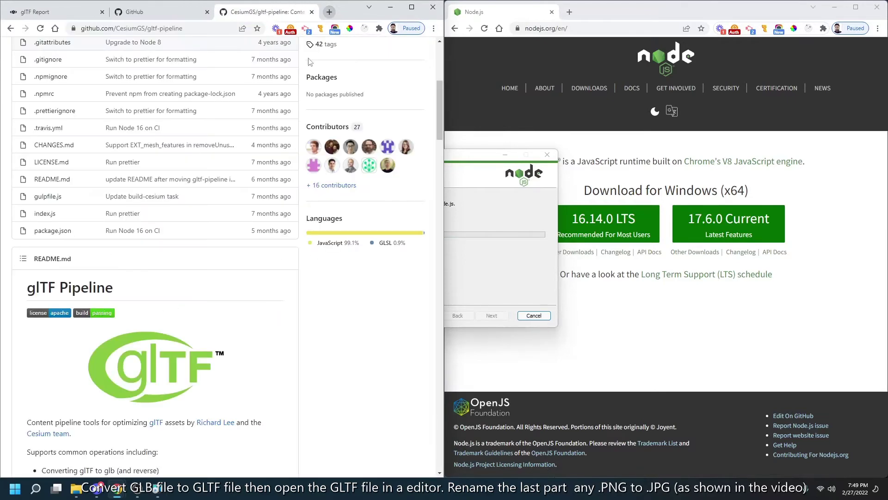
click(487, 242)
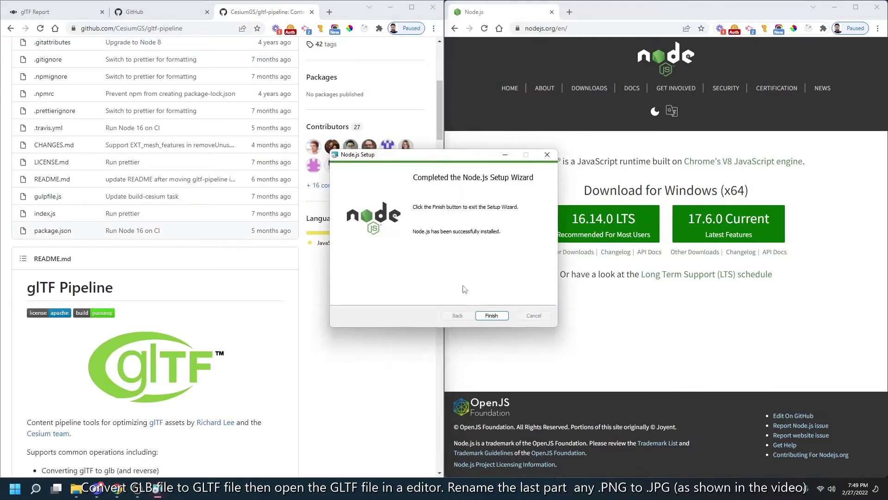
Finish Node.js setup, skip through the tools script, and run 'npm install -g gltf-pipeline'.
click(491, 315)
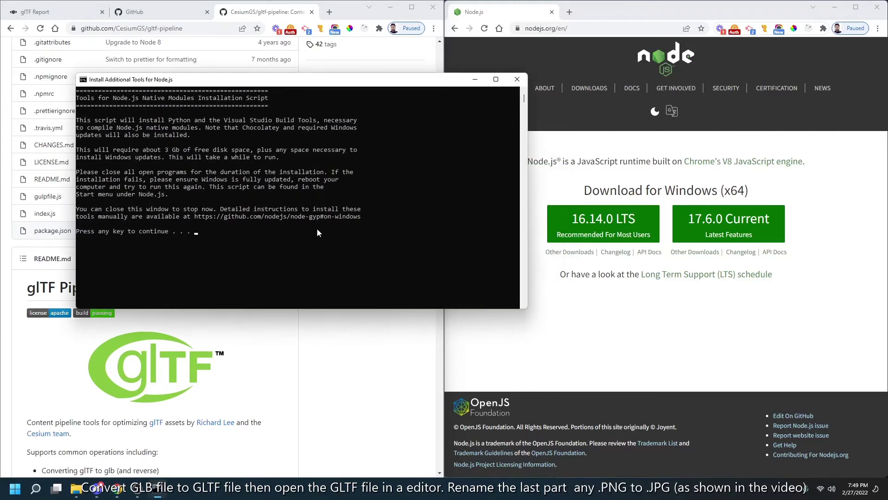
key(Return)
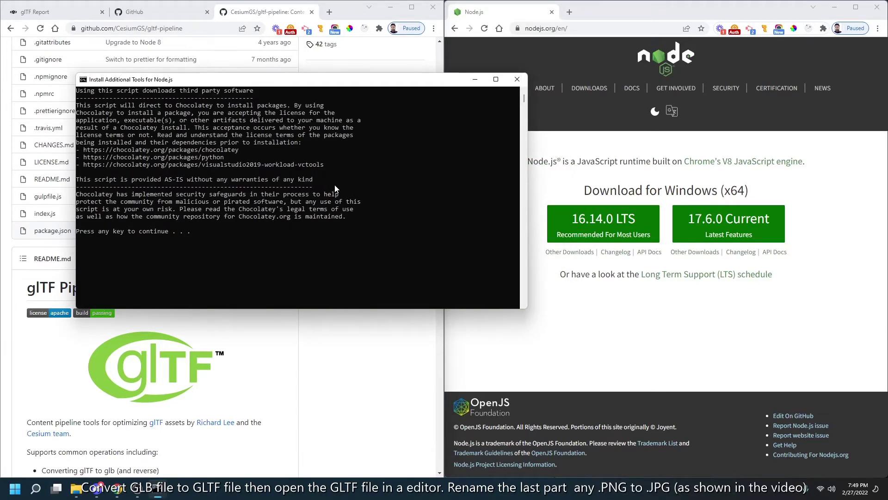
key(Return)
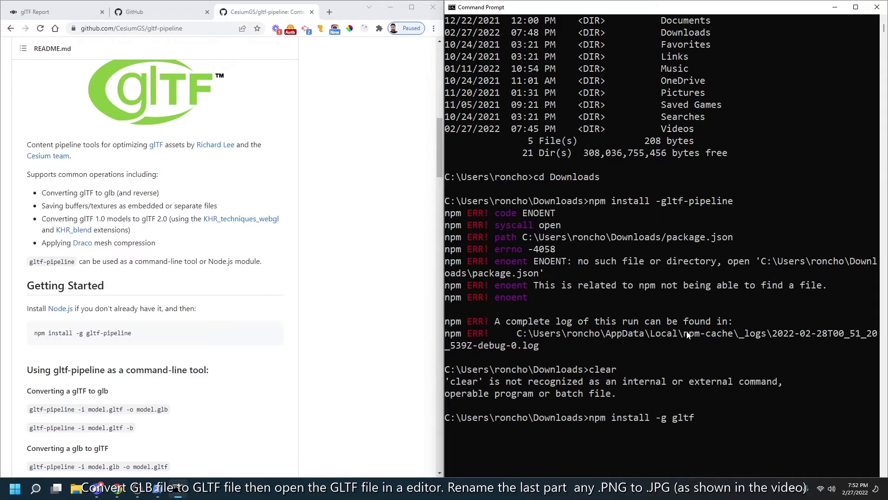
text(-pipeline)
key(Return)
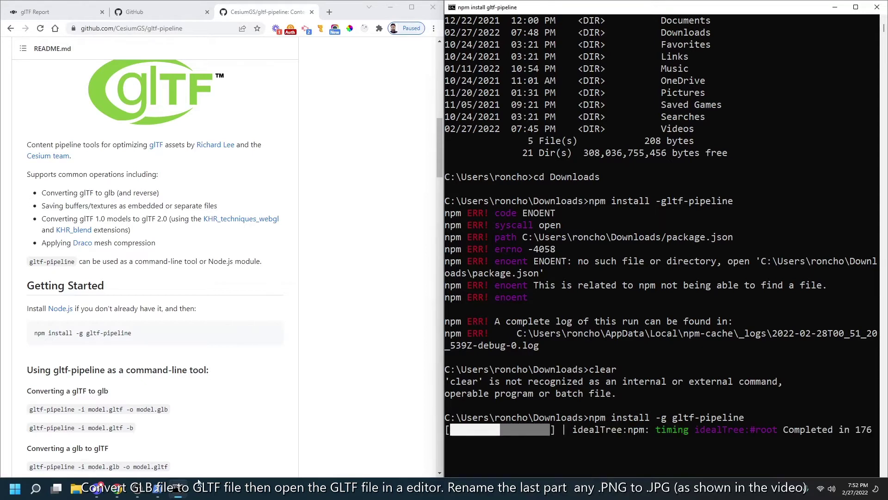
Scroll the README to the glTF/glb usage heading, then return focus to the Command Prompt.
mouse_move(152, 496)
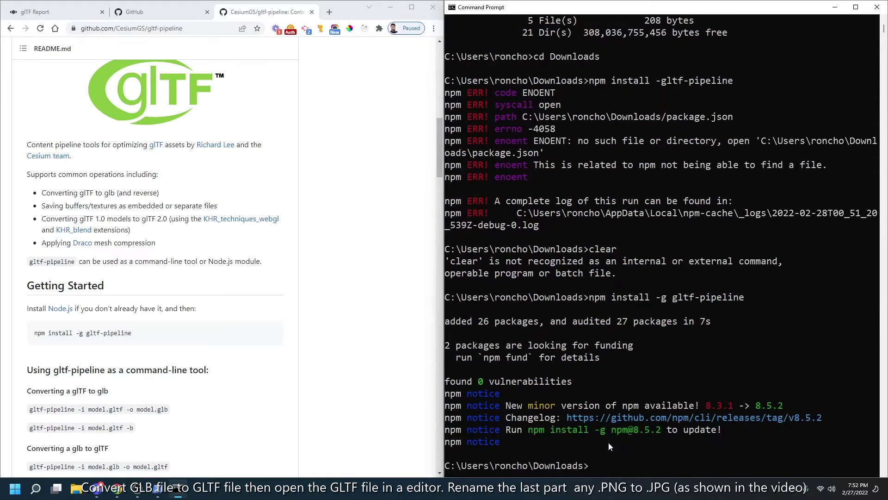
scroll(596, 443, down, 1)
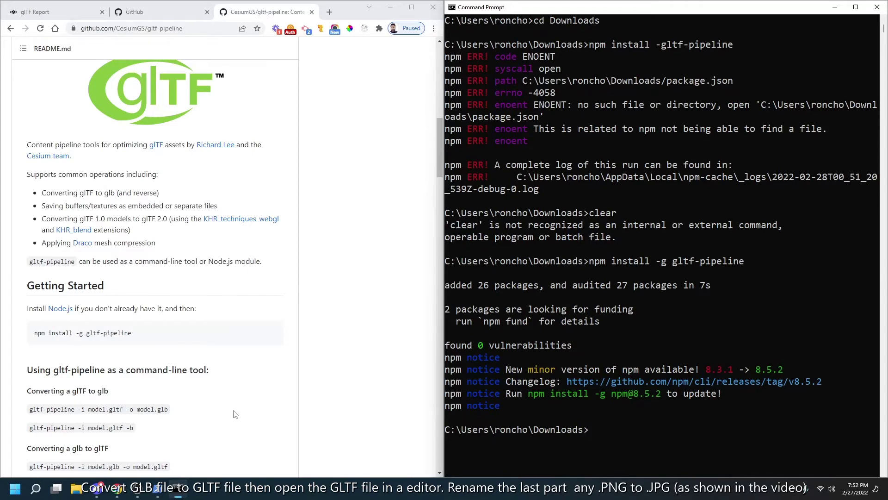
scroll(234, 412, down, 2)
scroll(54, 334, down, 1)
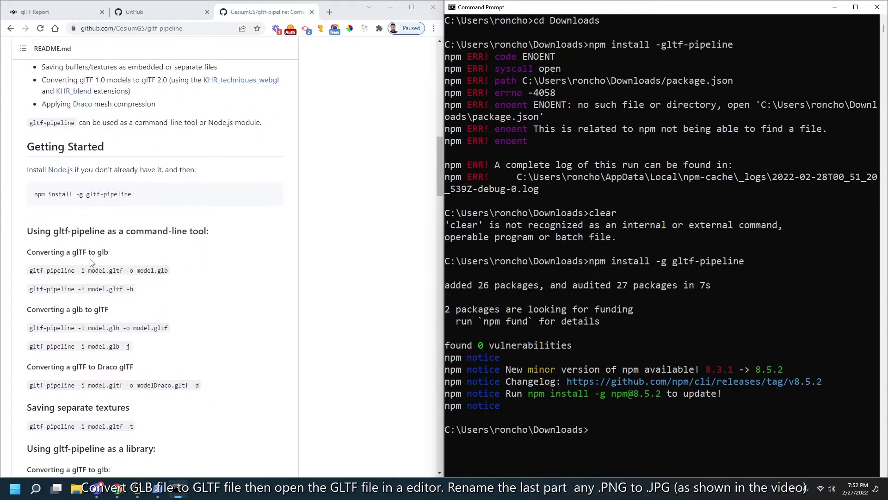
double_click(80, 252)
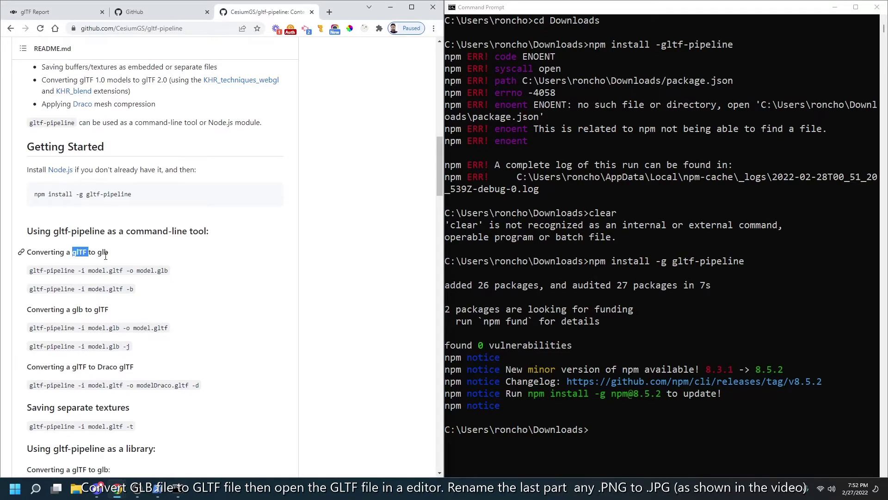
double_click(101, 254)
click(610, 410)
click(613, 430)
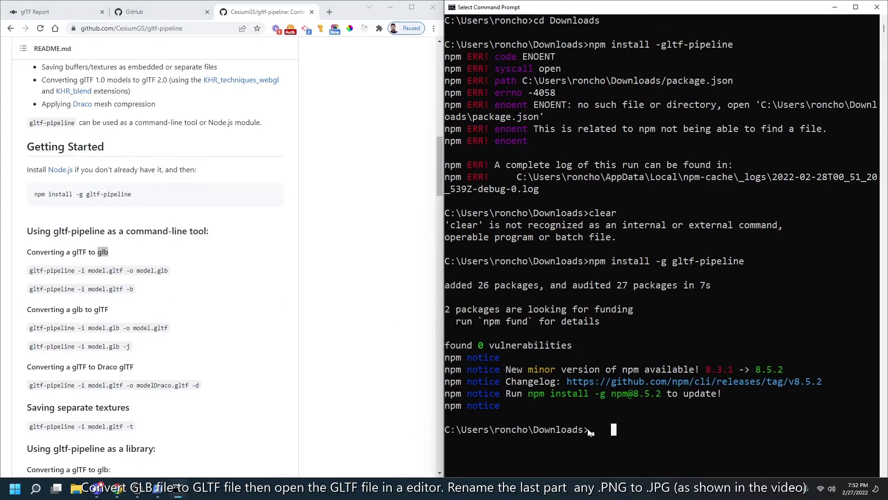
Leave the console's selection mode and list the Downloads folder with dir.
click(589, 430)
key(Escape)
text(cddir)
key(Return)
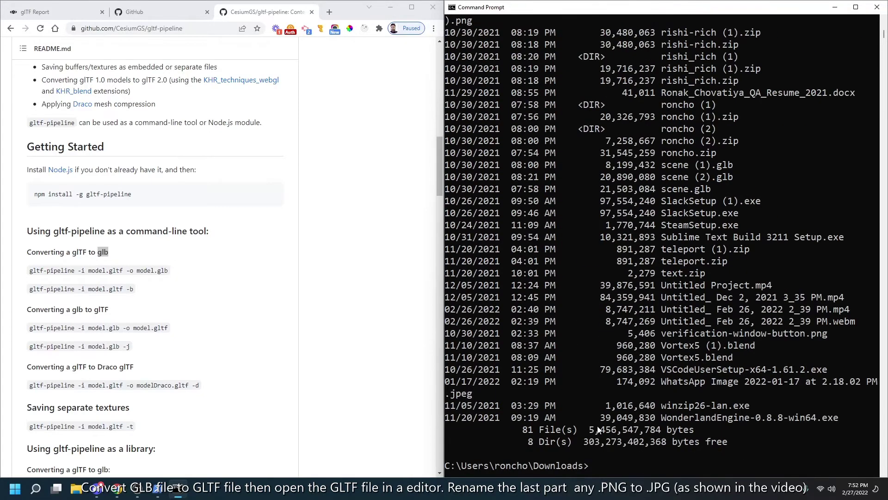
Copy the axe-v1 folder name from the listing and cd into axe-v1.
scroll(627, 356, up, 20)
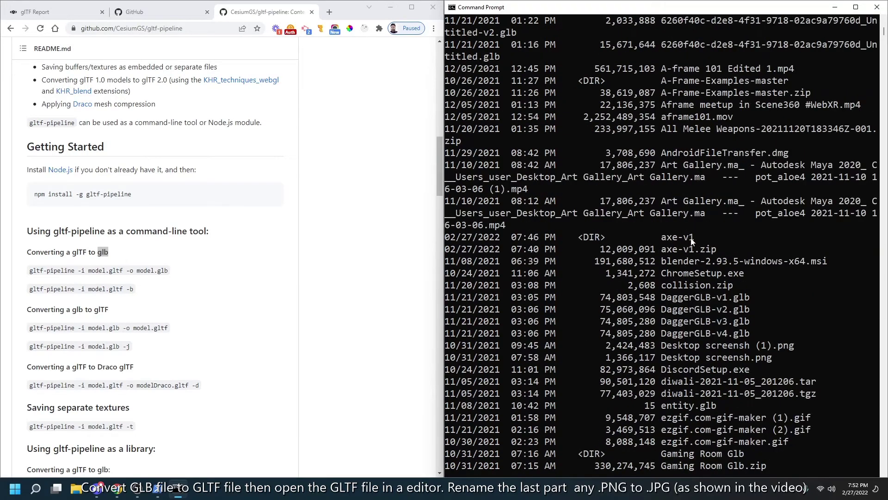
drag(693, 239, 665, 240)
key(super+c)
right_click(664, 240)
scroll(657, 323, down, 20)
scroll(648, 328, up, 5)
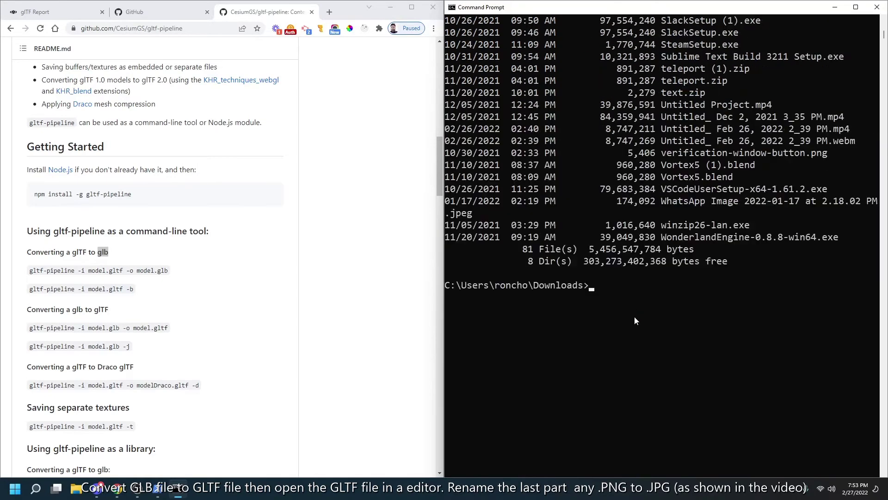
click(634, 315)
text(cd)
right_click(634, 315)
key(Return)
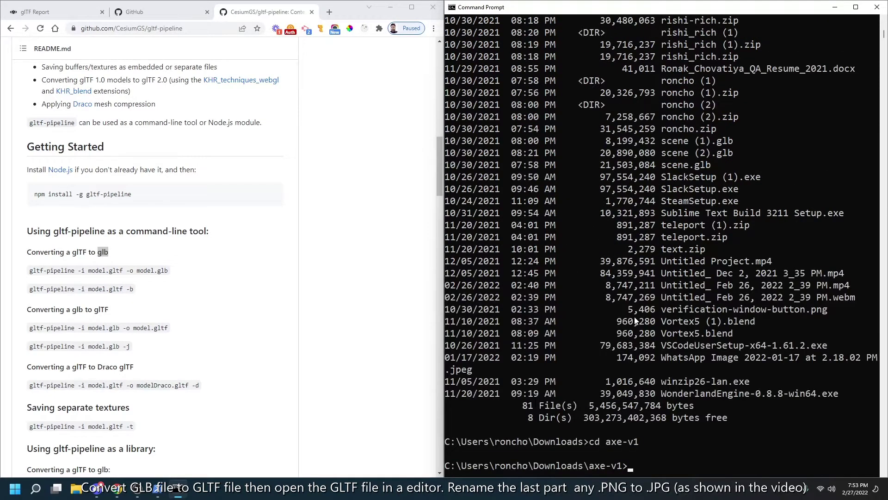
List axe-v1's files with dir and begin typing the gltf-pipeline command.
text(c)
key(BackSpace)
text(dir)
key(Return)
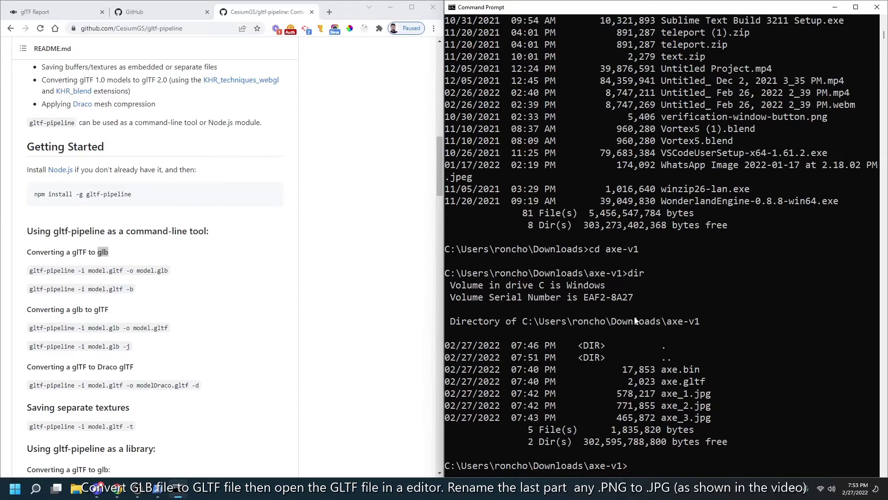
text(g)
text(l)
text(r)
key(BackSpace)
text(tf)
text(-[e)
key(BackSpace)
key(BackSpace)
text(pe)
Finish typing gltf-pipeline and select the README's example glTF-to-glb command.
mouse_move(443, 327)
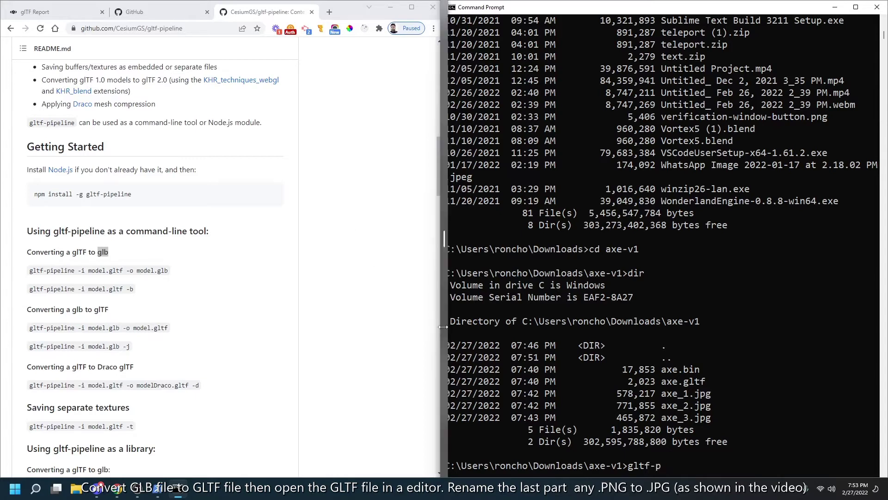
text(peline)
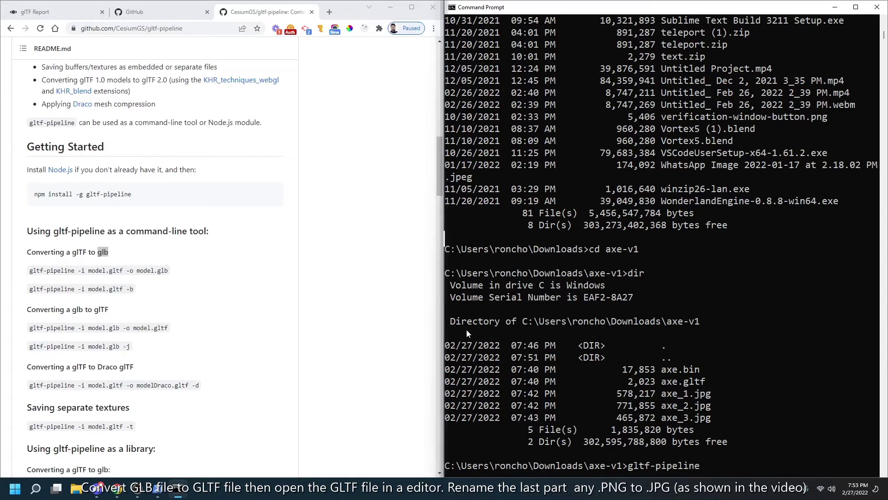
click(98, 270)
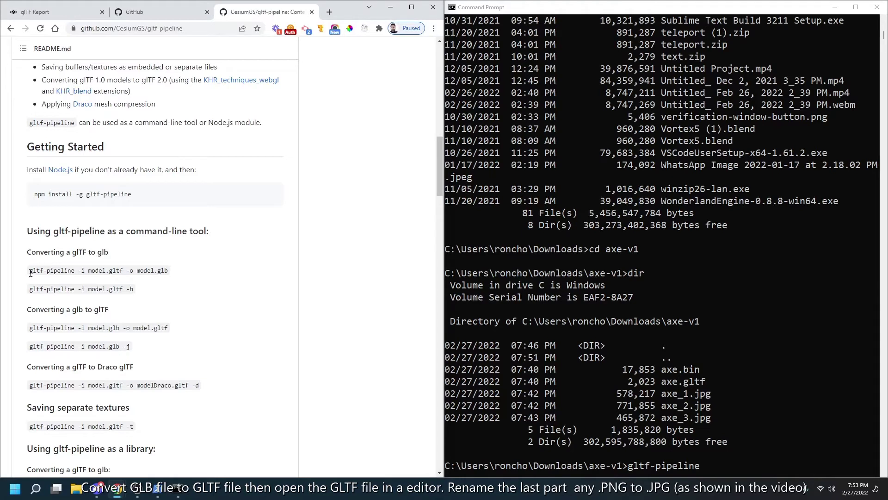
drag(32, 272, 188, 276)
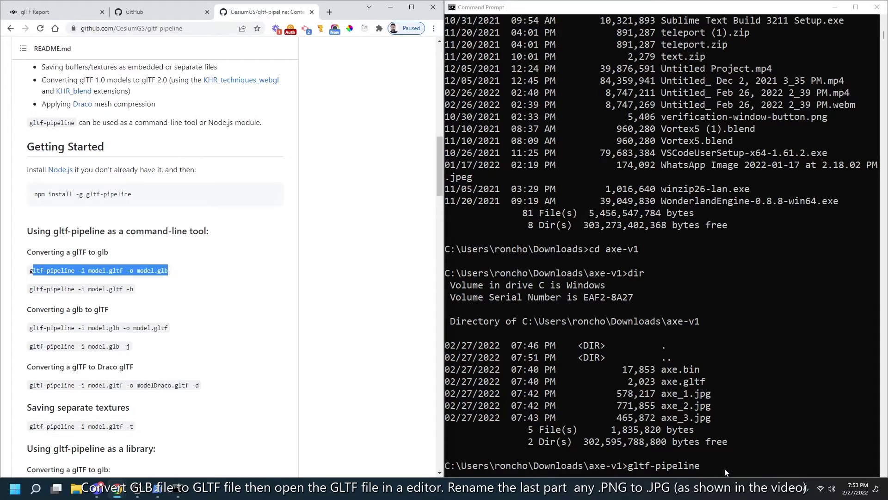
Run 'gltf-pipeline -i axe.gltf -o axe.glb' and scroll to its ENOENT error.
click(725, 468)
click(724, 465)
click(725, 467)
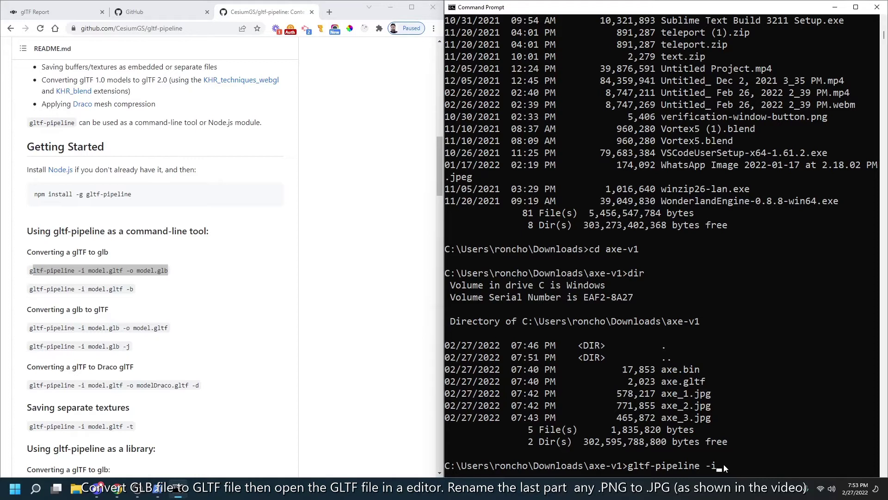
text(-i )
text(axe.gltf)
text( -)
text(o)
text( mode)
key(BackSpace)
key(BackSpace)
key(BackSpace)
key(BackSpace)
text(axe)
key(Return)
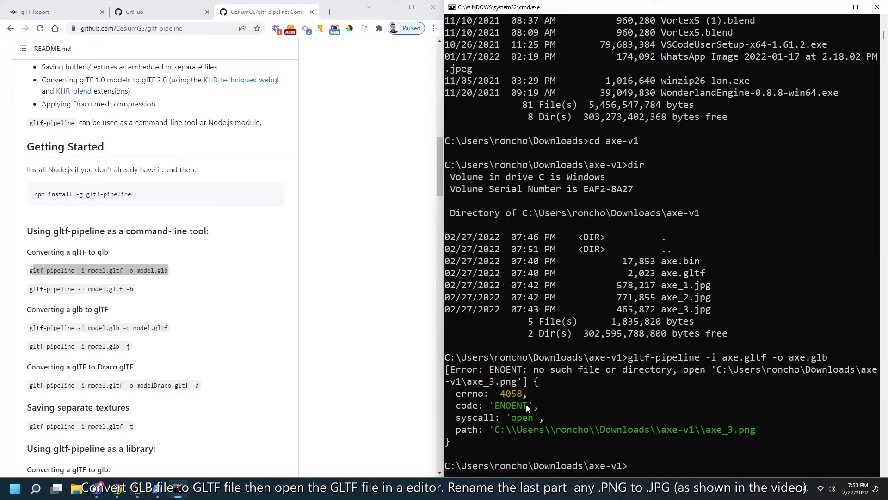
scroll(529, 401, down, 1)
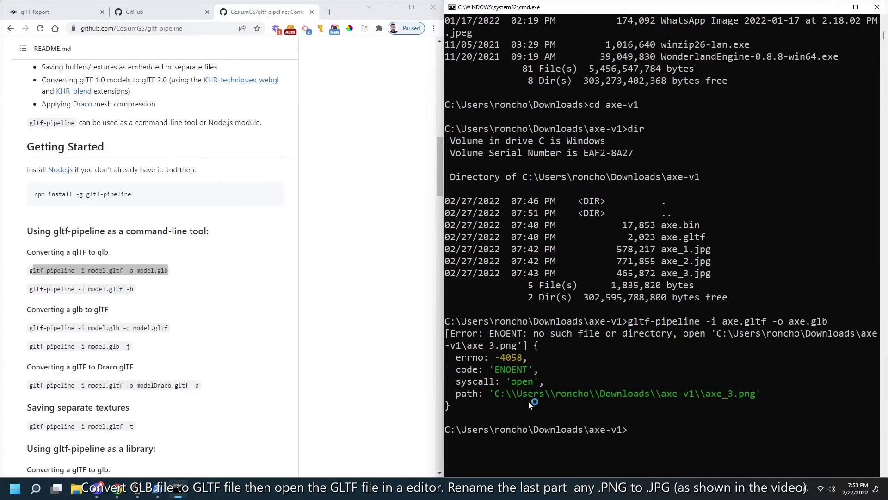
Open File Explorer to Downloads\axe-v1 and select the axe glTF file.
click(75, 489)
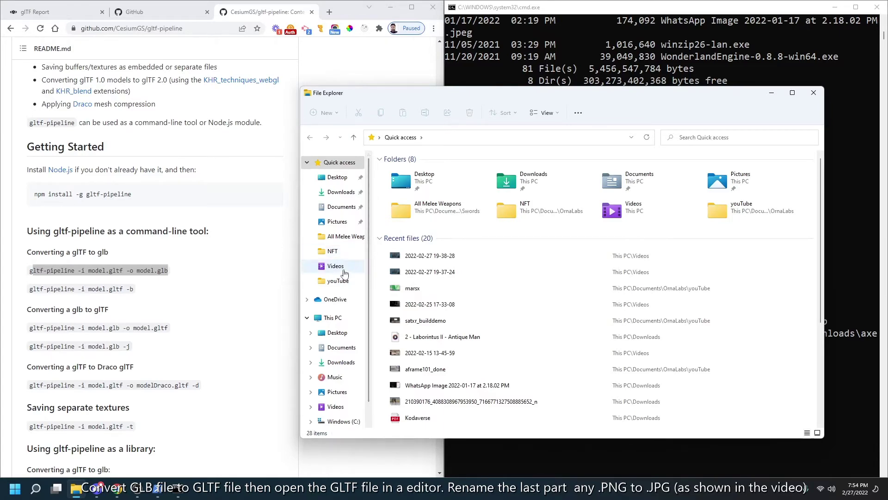
click(341, 192)
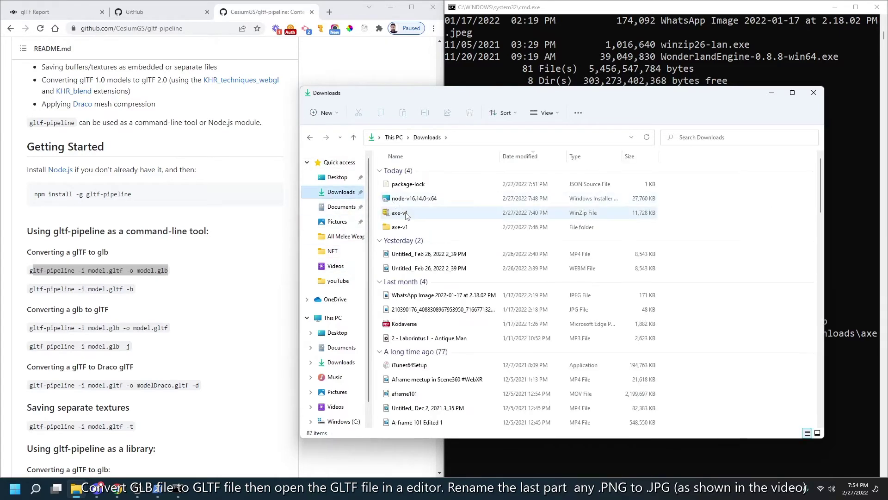
double_click(404, 226)
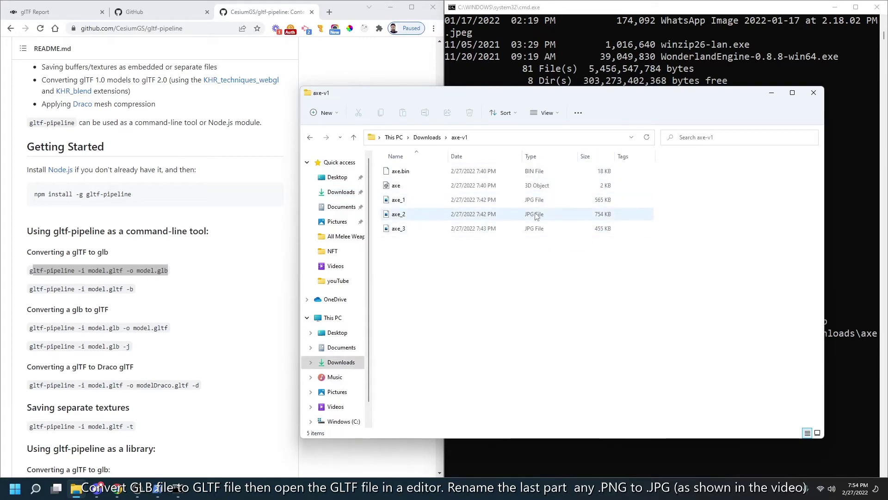
click(427, 137)
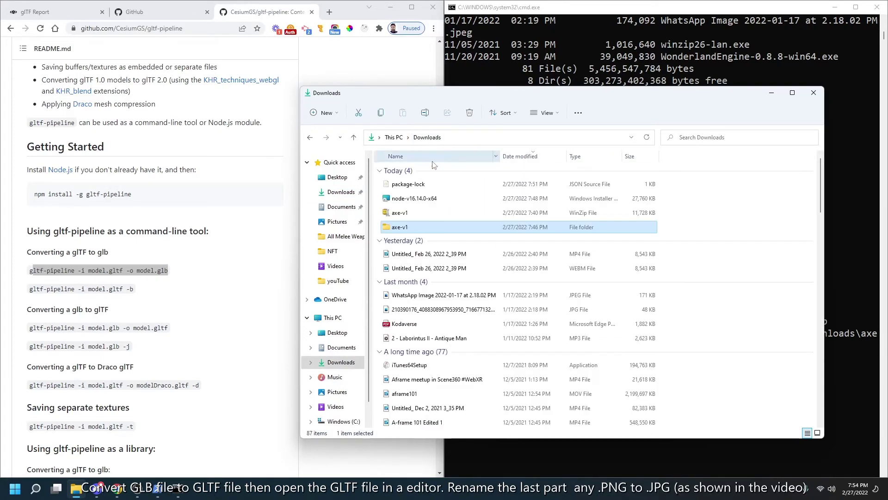
double_click(414, 224)
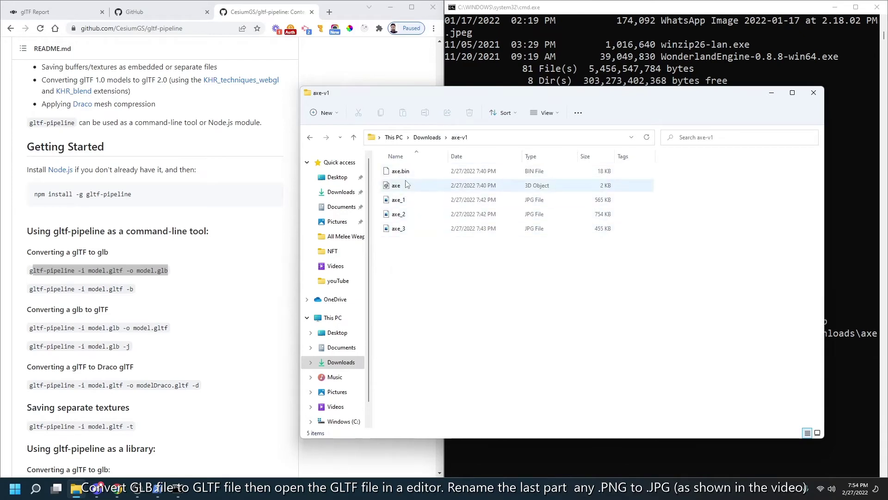
click(405, 184)
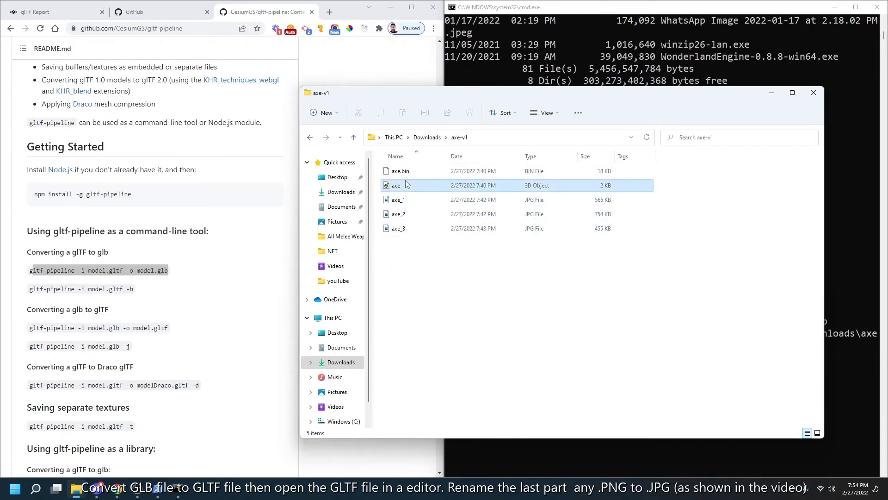
Open the axe model in 3D Viewer via Open with, close it, then open Windows search.
right_click(490, 190)
mouse_move(587, 233)
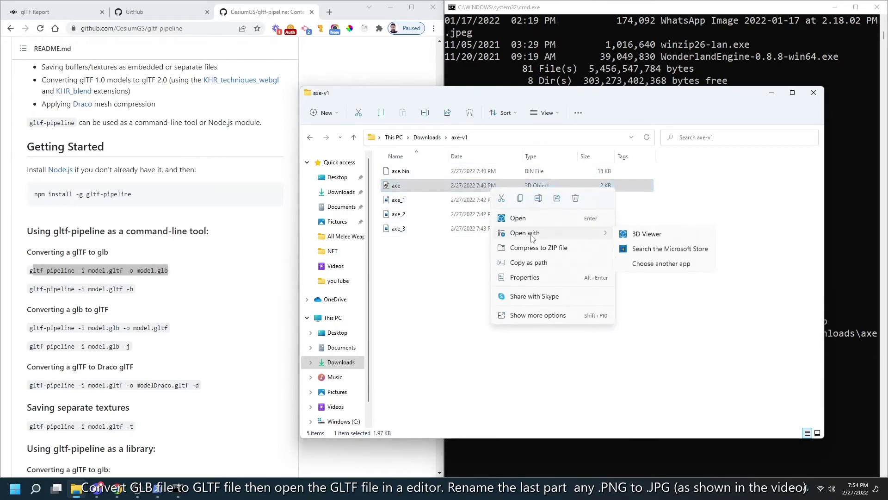
click(662, 264)
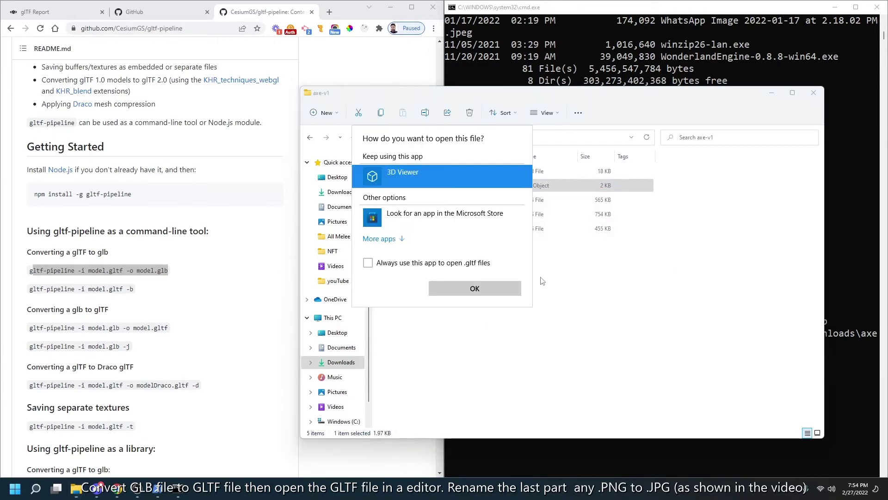
click(481, 289)
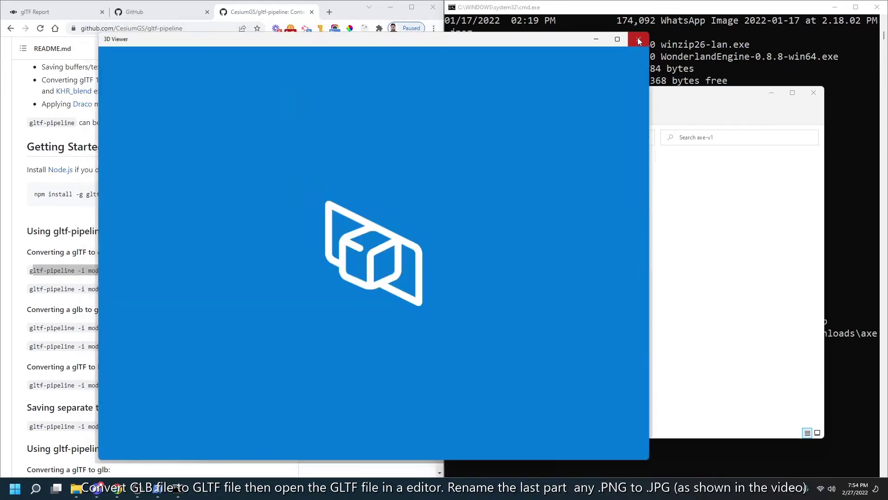
click(633, 41)
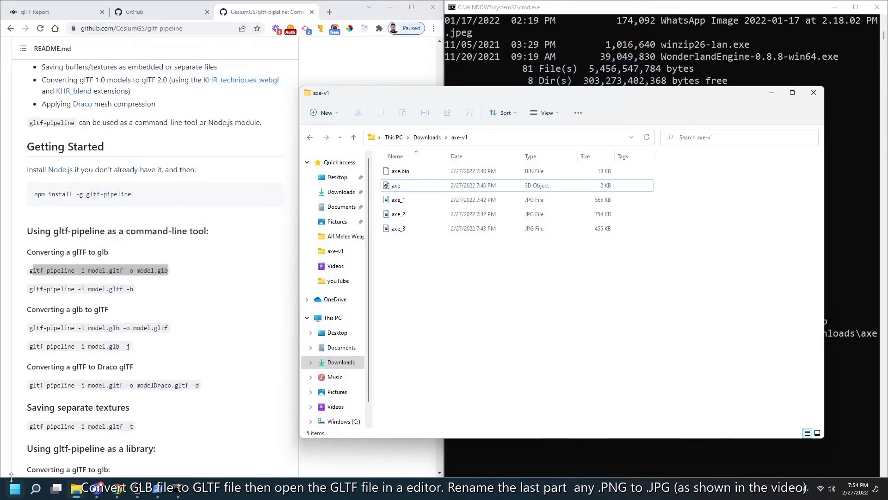
click(15, 486)
Launch VS Code via a 'vs' search and open the Downloads > axe-v1 folder.
text(vs)
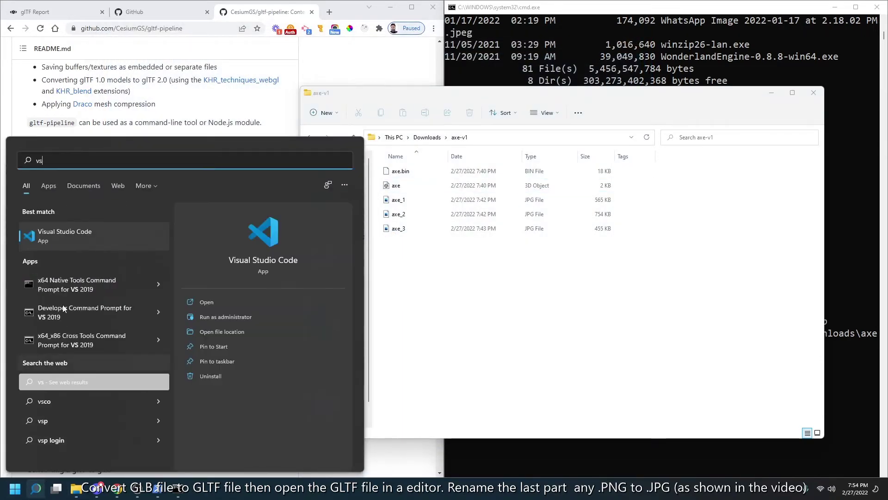
click(71, 240)
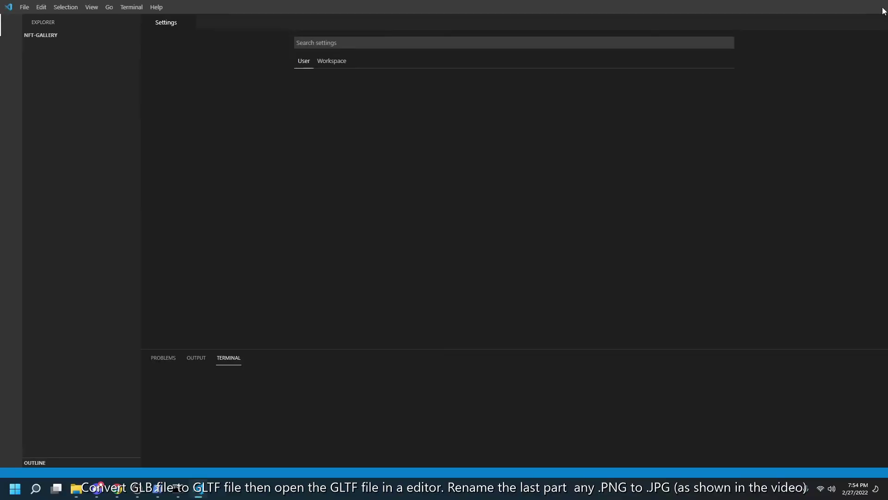
click(24, 7)
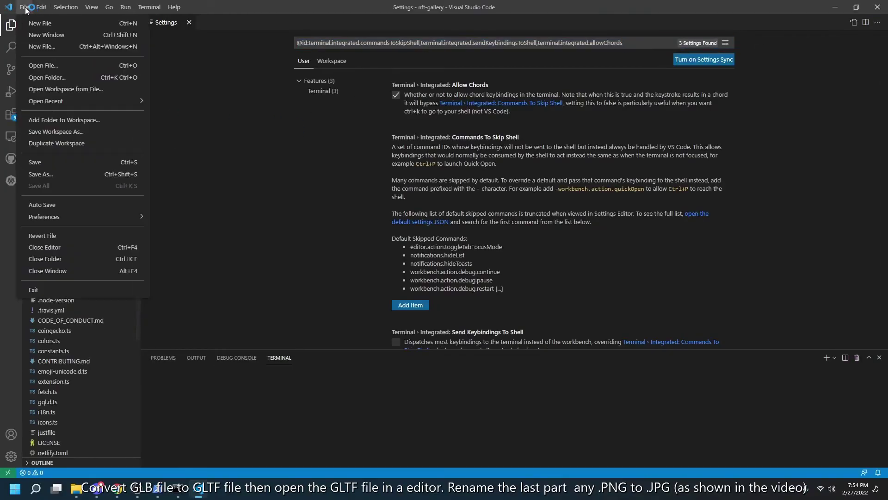
click(46, 77)
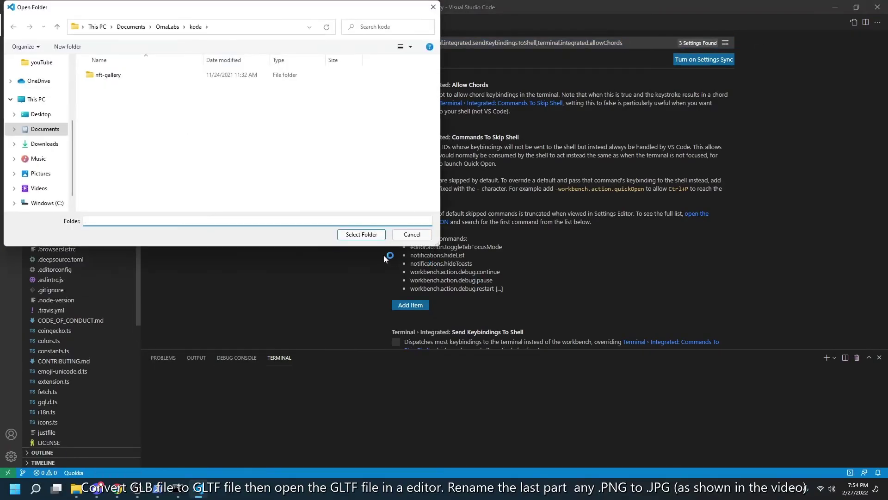
click(133, 26)
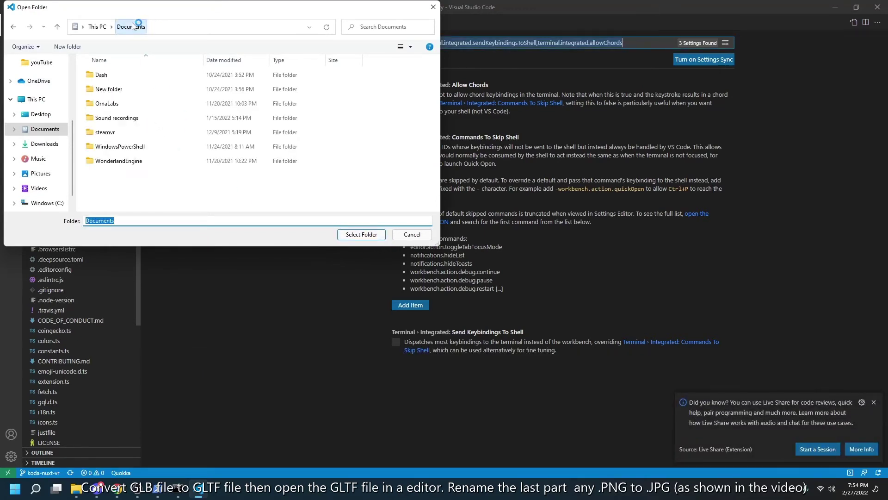
click(41, 143)
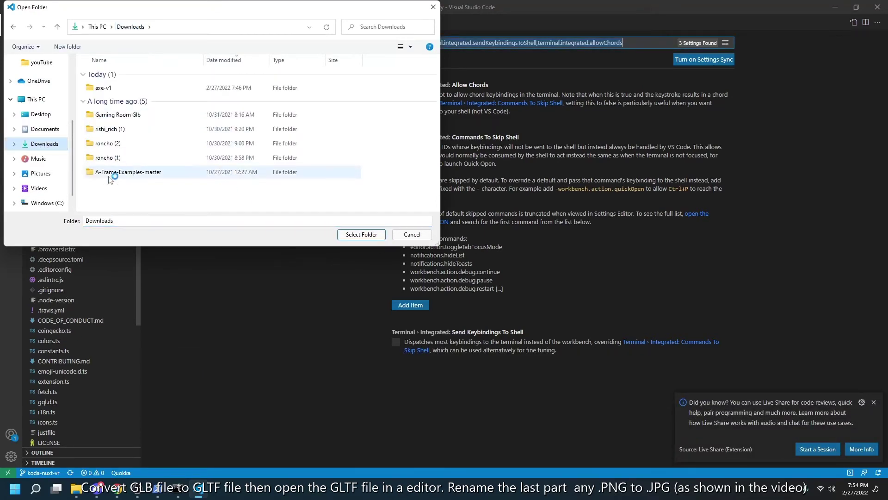
double_click(108, 89)
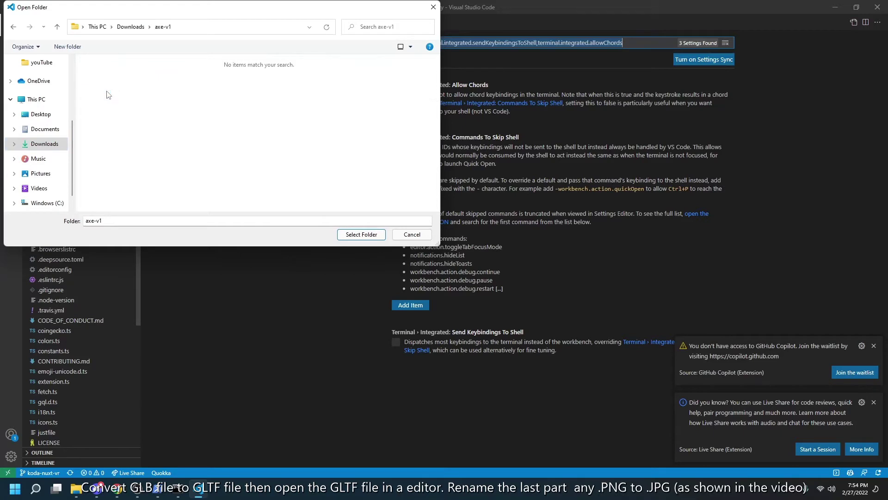
click(300, 222)
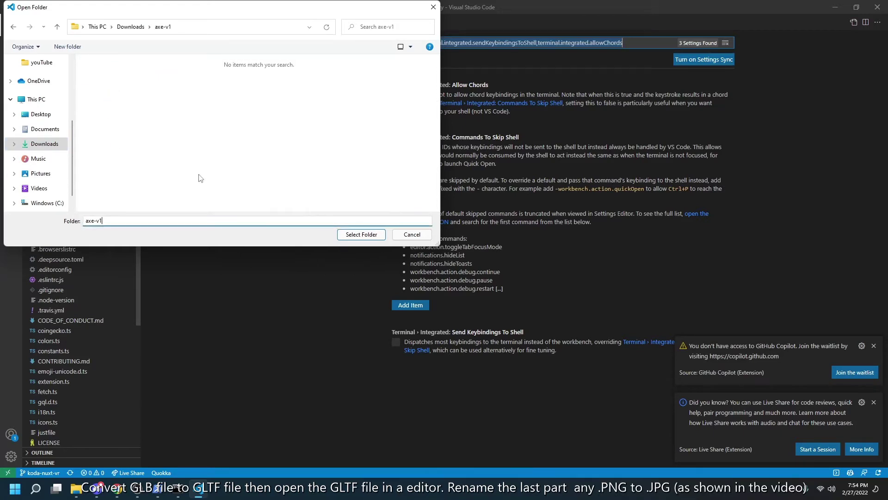
click(326, 88)
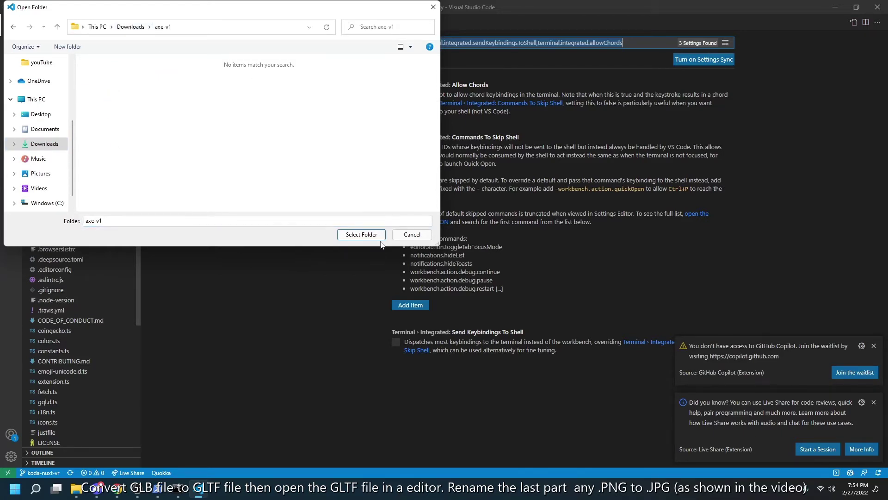
click(131, 26)
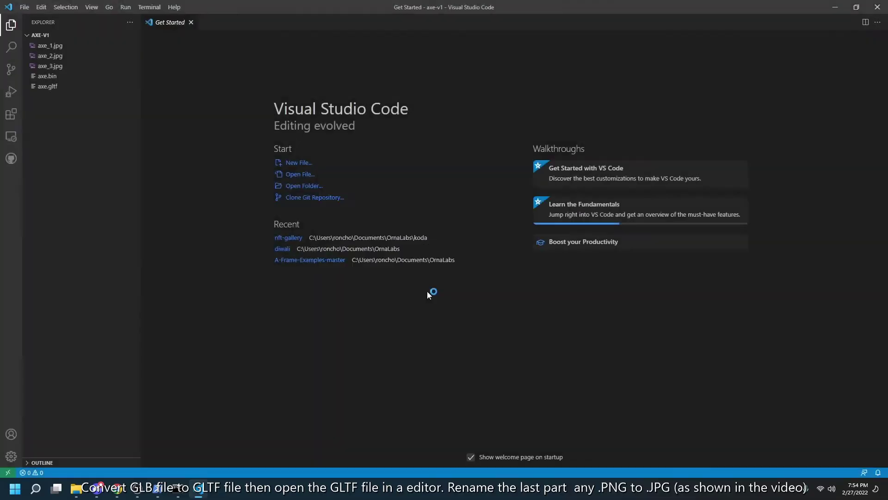
Preview the axe_1, axe_2 and axe_3 JPG textures, axe.bin and the axe.gltf JSON.
click(54, 66)
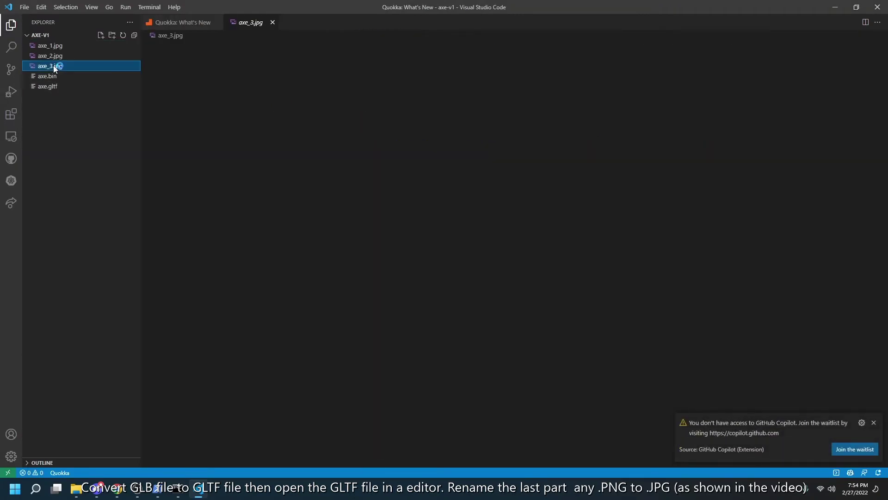
click(53, 56)
click(54, 47)
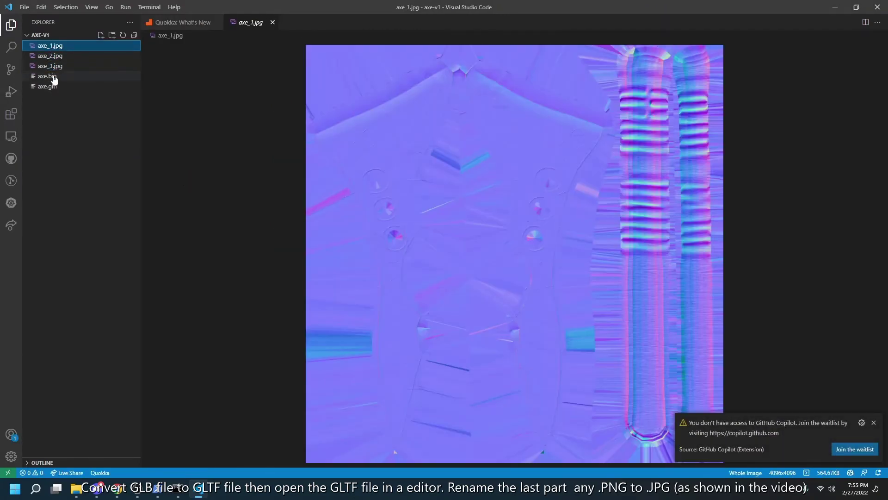
click(54, 68)
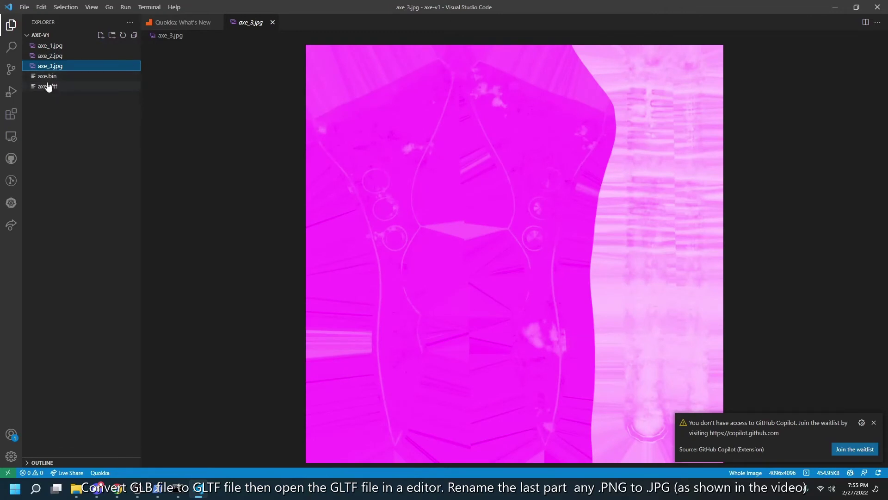
click(50, 76)
click(48, 87)
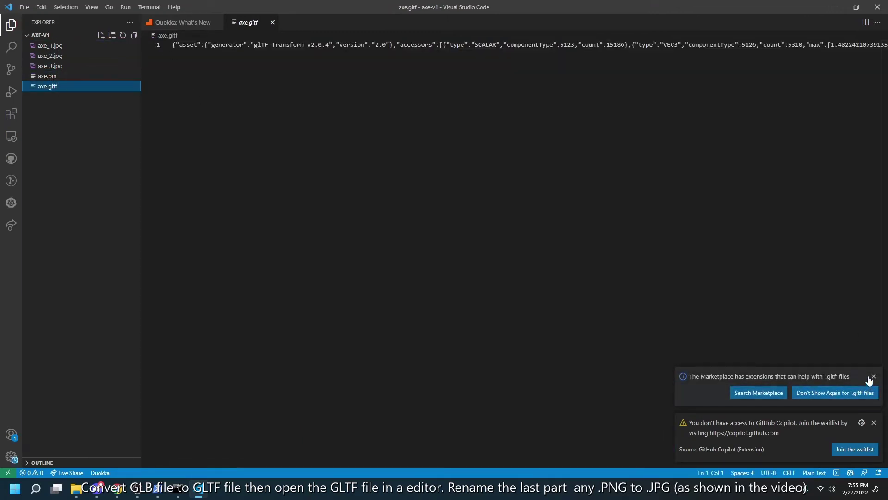
Install the glTF Tools extension from the Marketplace and close the extension and Quokka tabs.
click(776, 393)
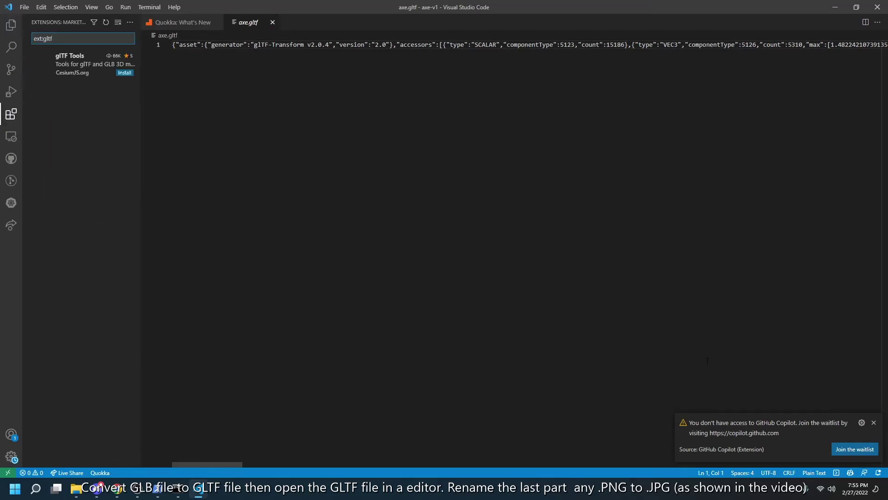
click(125, 73)
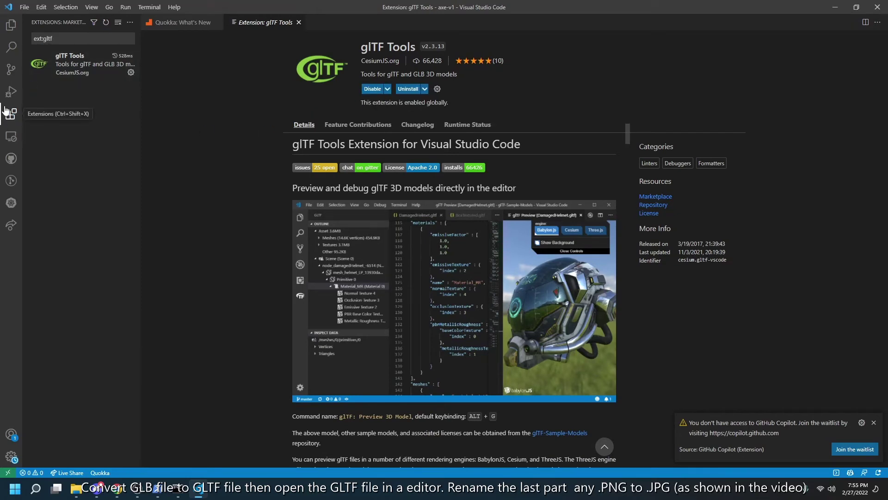
click(299, 22)
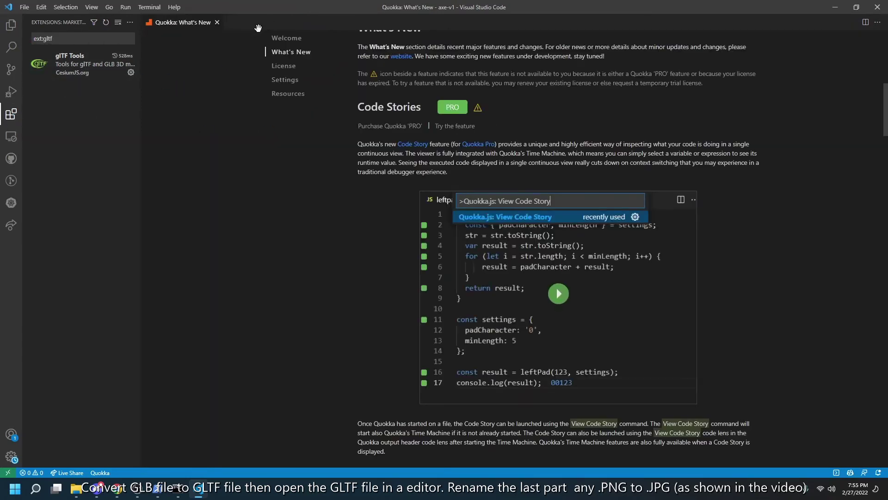
click(219, 22)
Reopen axe.gltf from the Explorer and collapse the extra split editor panes back to one.
click(11, 25)
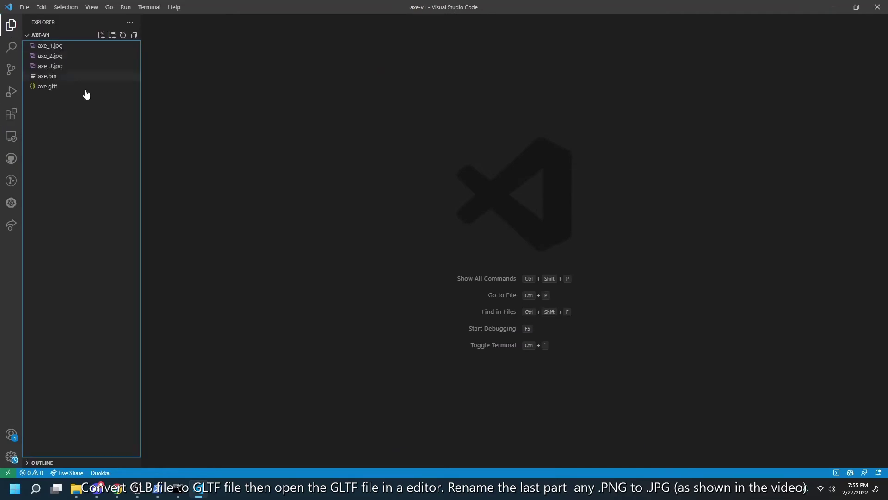
click(72, 87)
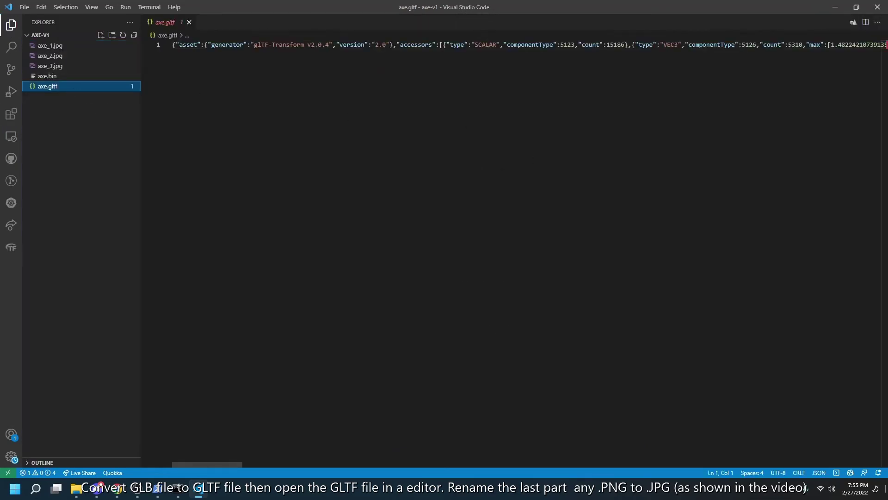
click(865, 23)
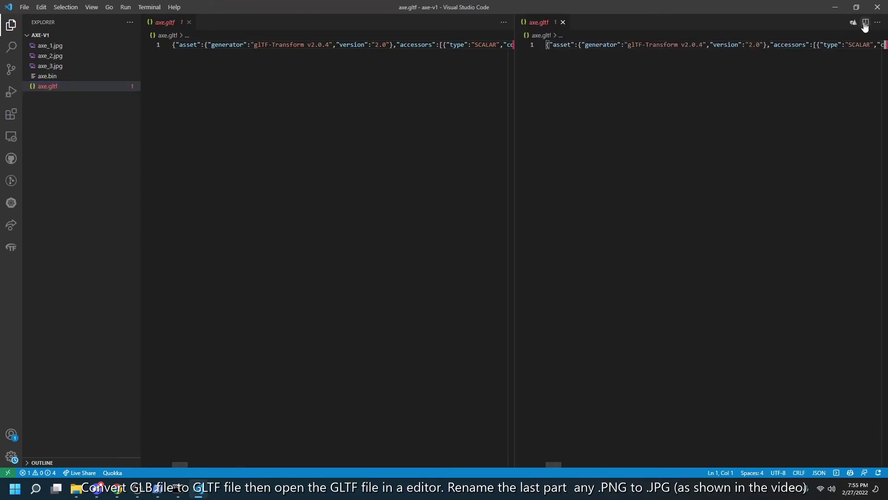
click(864, 23)
click(686, 23)
click(563, 22)
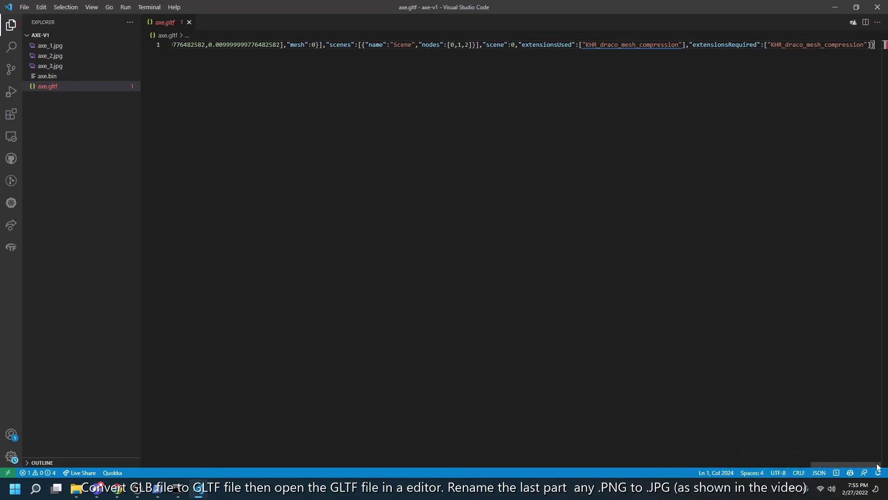
Clear the Extensions search box and type 'pre' into it.
click(11, 49)
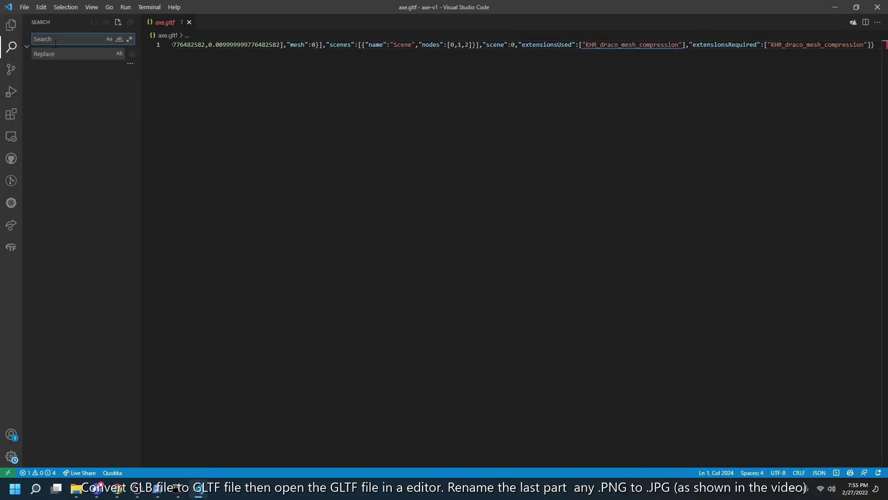
click(11, 114)
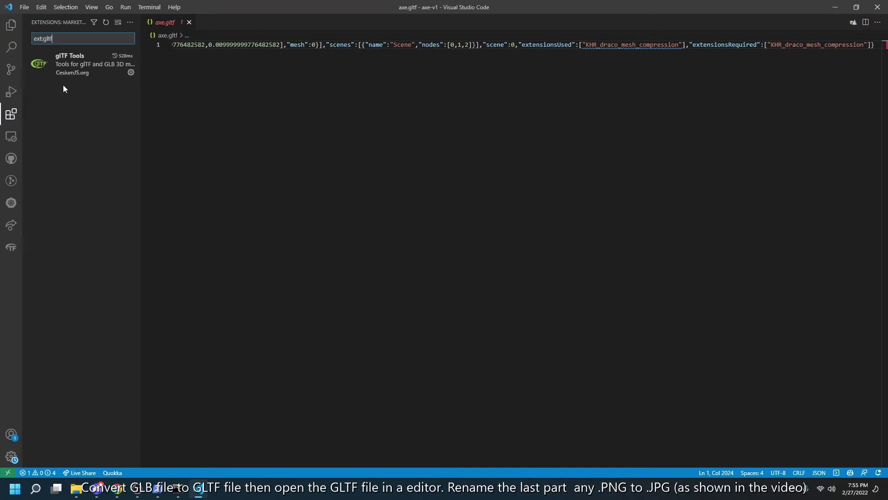
key(ctrl+a)
key(BackSpace)
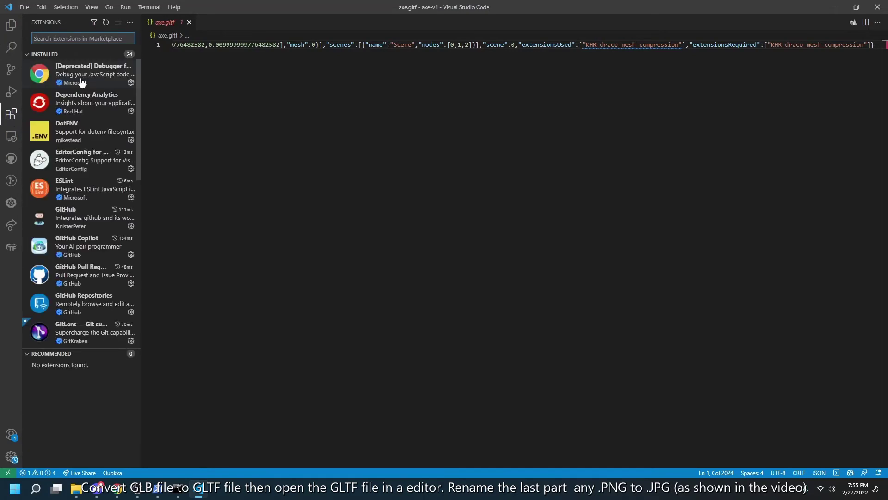
text(pre)
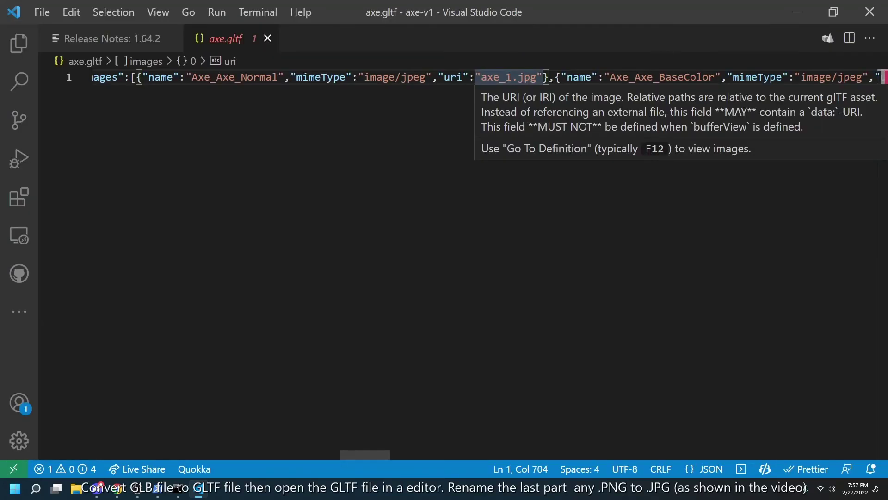
Open axe-v1 in a new File Explorer window to confirm axe_1–axe_3 are JPGs, then return to axe.gltf.
click(520, 78)
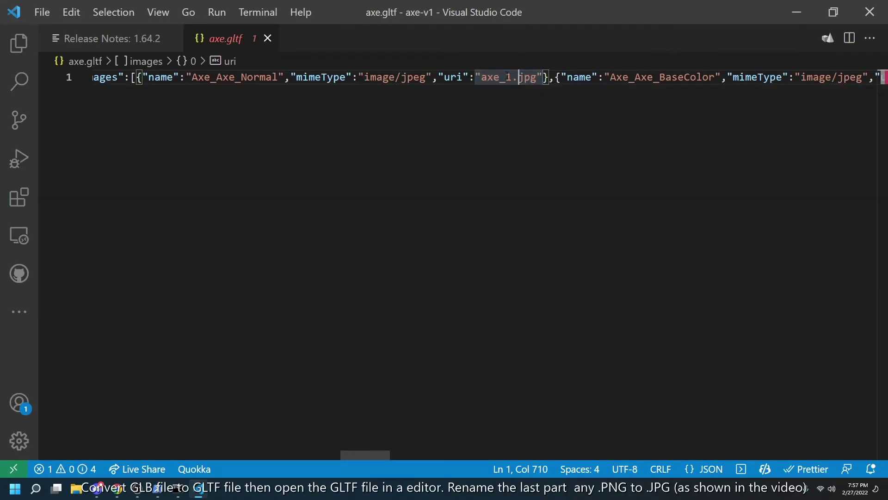
key(super+e)
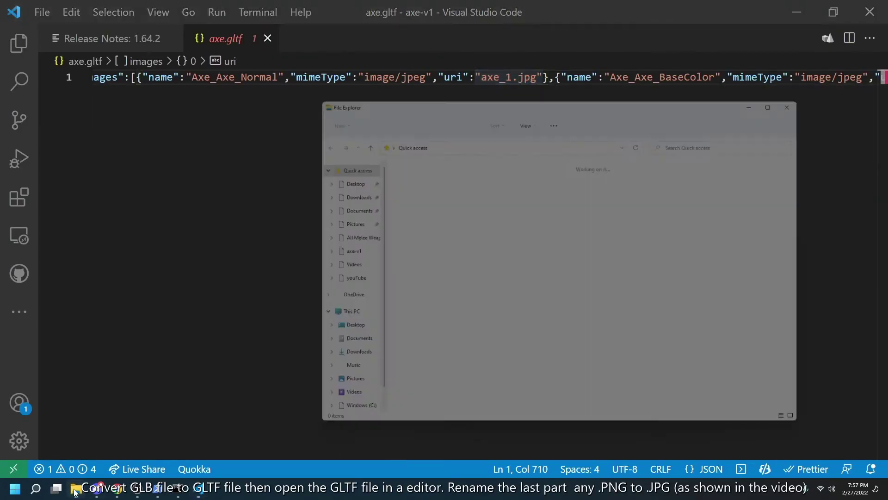
double_click(546, 212)
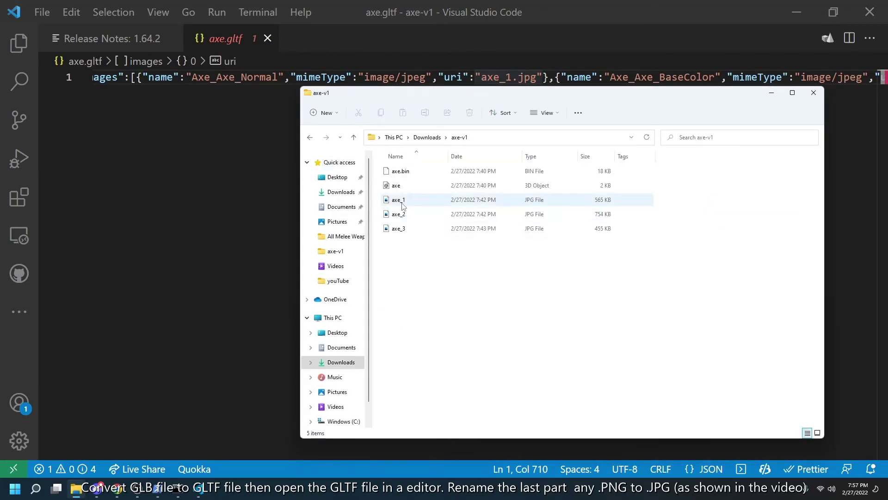
mouse_move(406, 204)
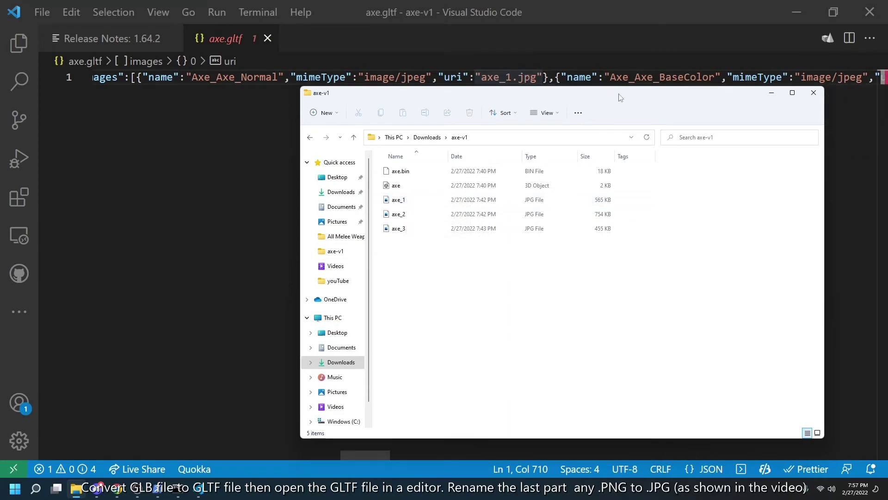
drag(618, 104, 616, 131)
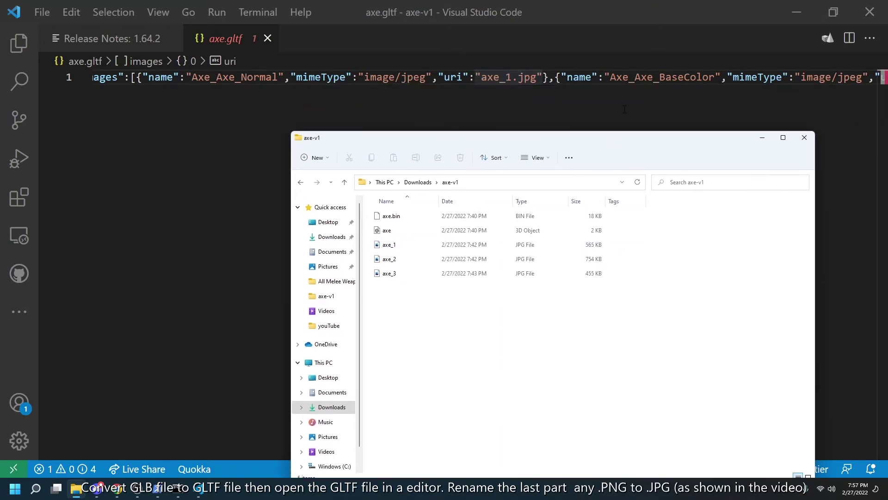
drag(656, 99, 653, 101)
Search axe.gltf for jpg matches, then for png to locate the remaining png image.
click(509, 77)
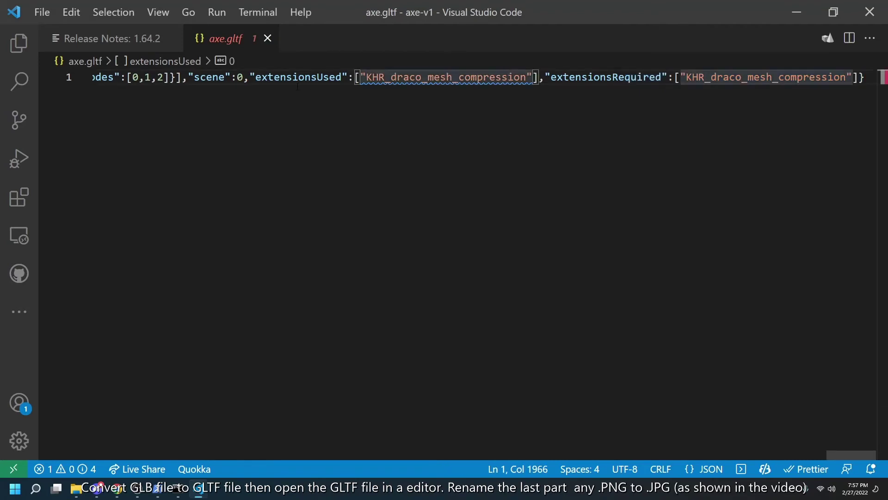
key(Left)
key(Left)
key(Left)
key(Left)
key(Left)
key(Left)
key(Left)
key(Left)
key(Left)
key(Left)
key(Left)
key(Left)
key(Left)
key(Left)
key(Left)
key(Left)
key(Left)
key(Left)
key(Left)
key(Left)
key(Left)
key(Left)
key(Left)
key(Left)
key(Left)
key(Left)
key(Left)
key(Left)
key(Left)
key(Left)
key(Left)
key(Left)
key(Left)
key(Left)
key(Left)
key(Left)
key(Left)
key(Left)
key(Left)
key(Left)
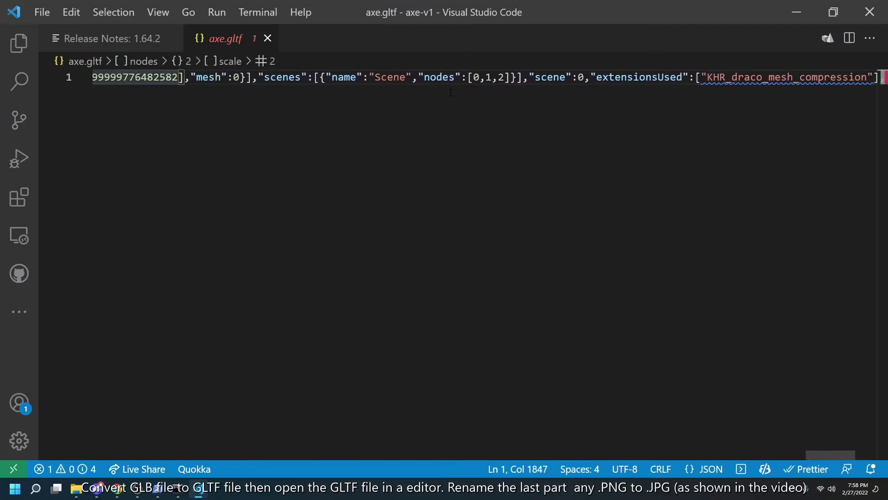
key(ctrl+f)
text(jpb)
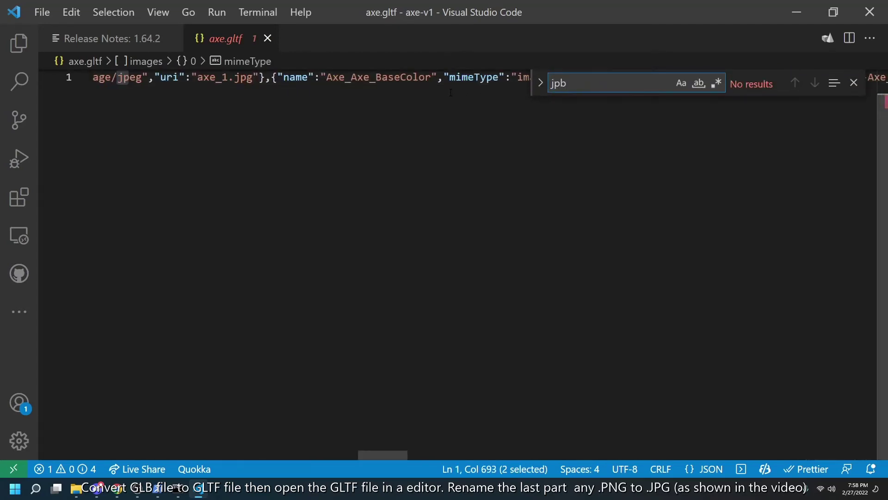
key(BackSpace)
text(g)
key(Return)
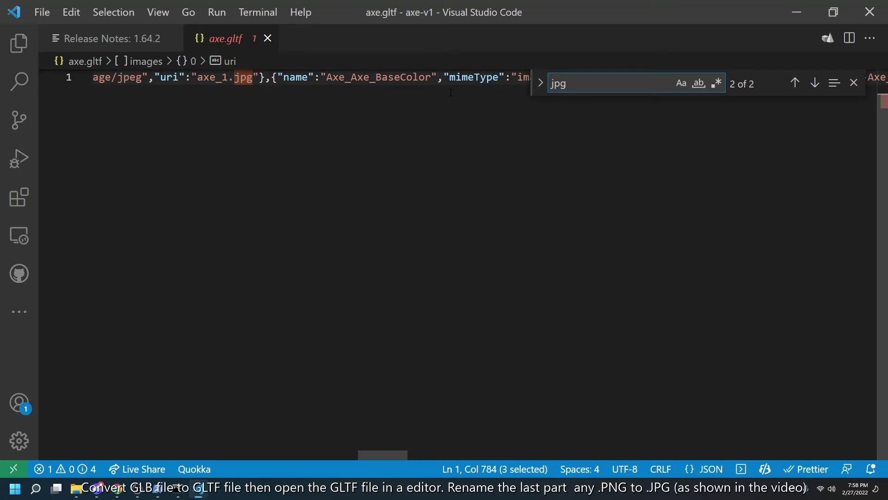
key(BackSpace)
key(BackSpace)
key(BackSpace)
text(png)
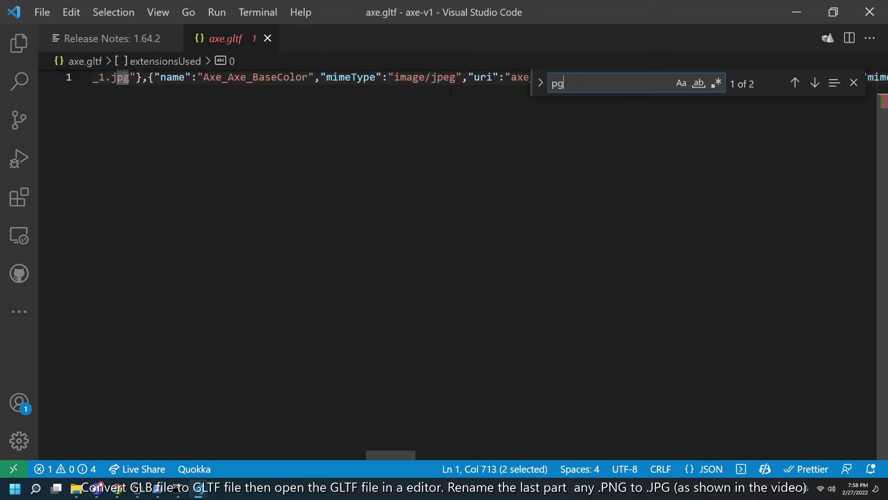
key(Return)
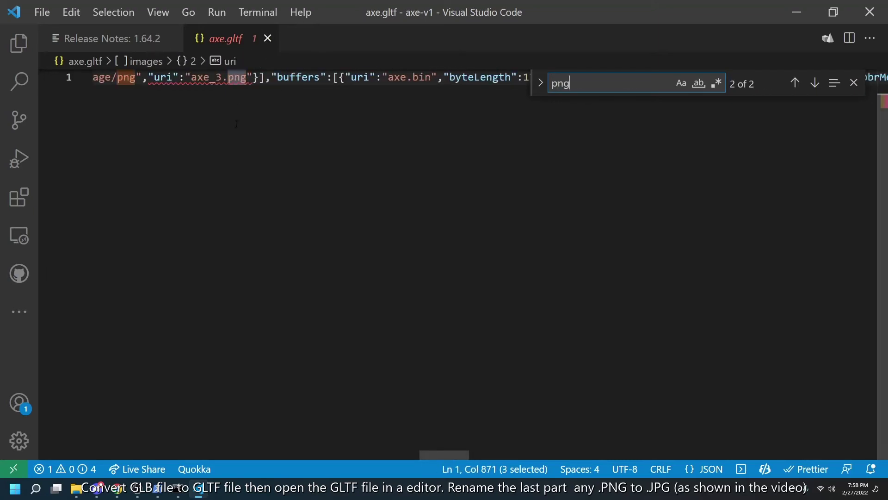
Change the uri axe_3.png to axe_3.jpg and save axe.gltf.
click(242, 78)
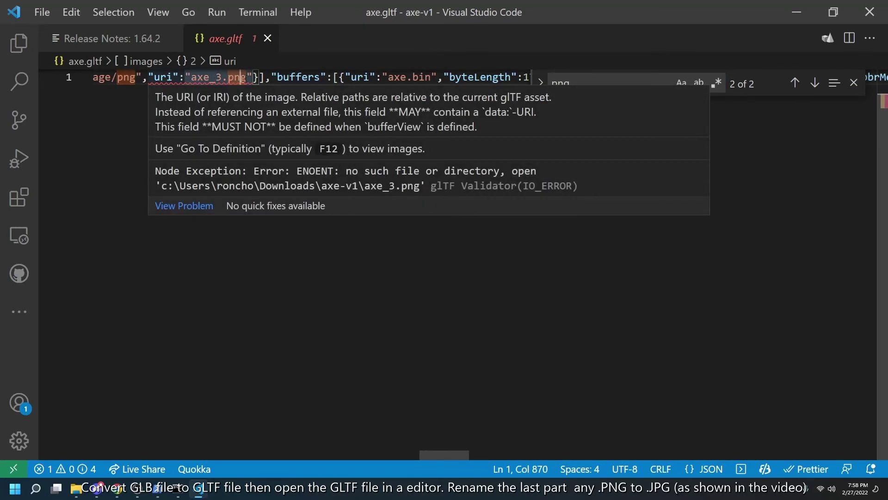
key(BackSpace)
key(BackSpace)
text(jp)
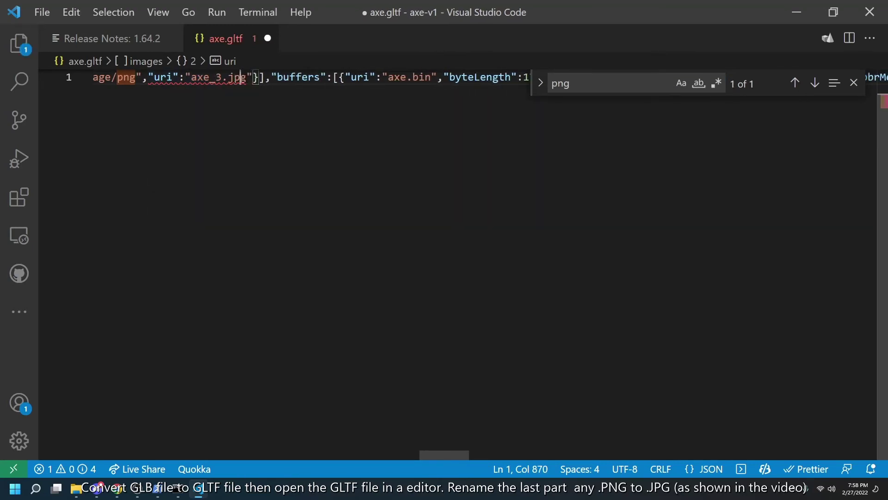
key(ctrl+s)
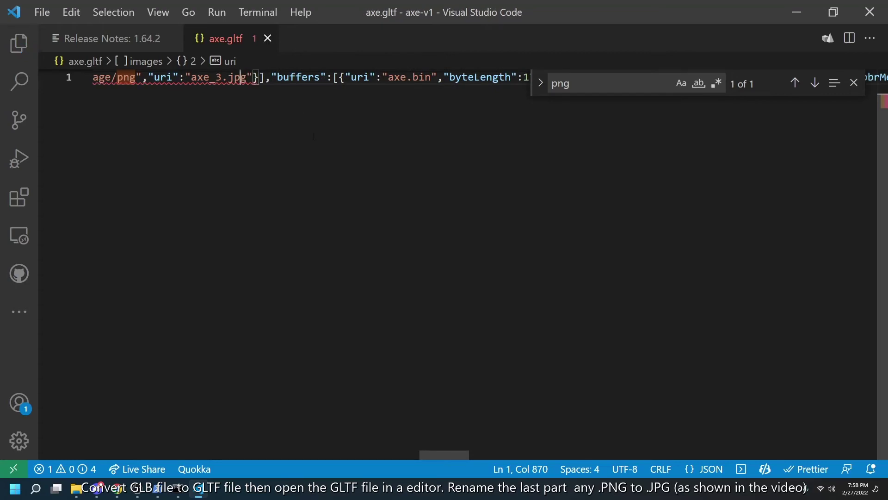
click(573, 89)
key(Return)
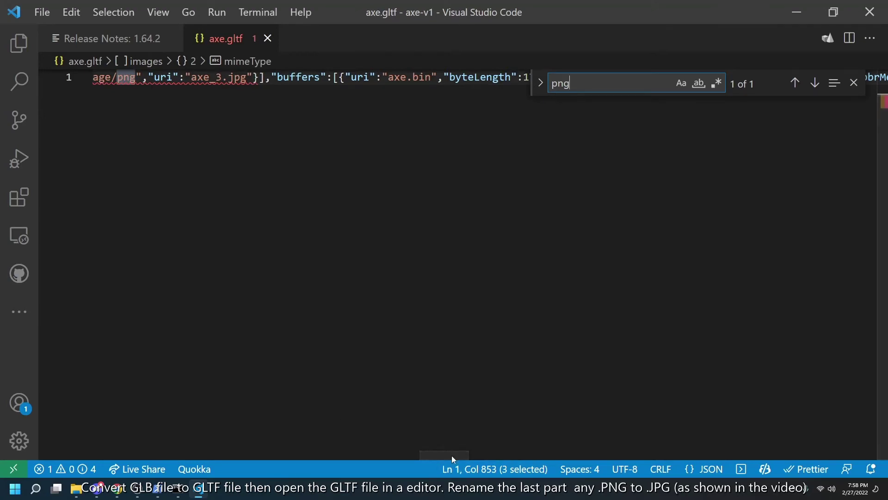
Change the third image's mimeType from image/png to image/jpeg.
drag(446, 456, 436, 454)
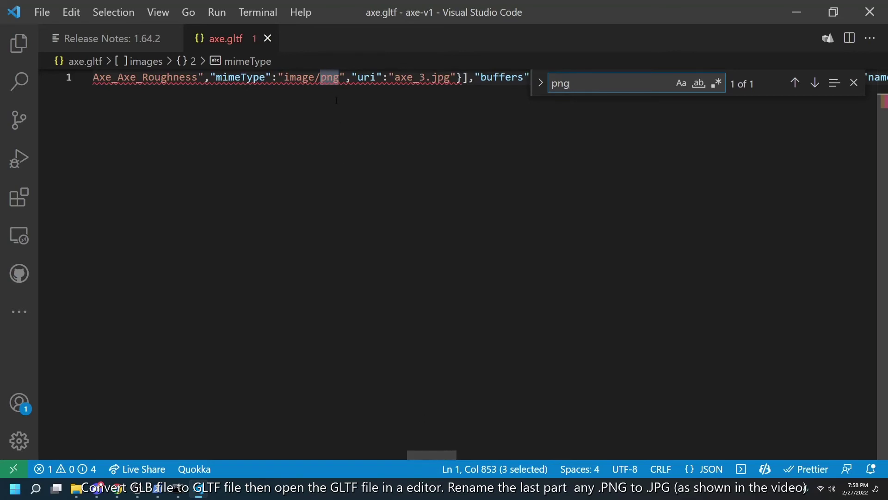
text(jpg)
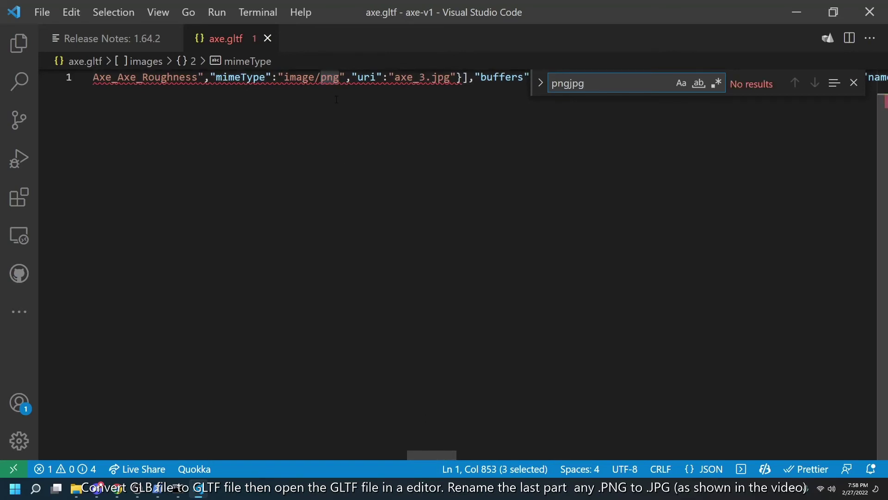
double_click(330, 77)
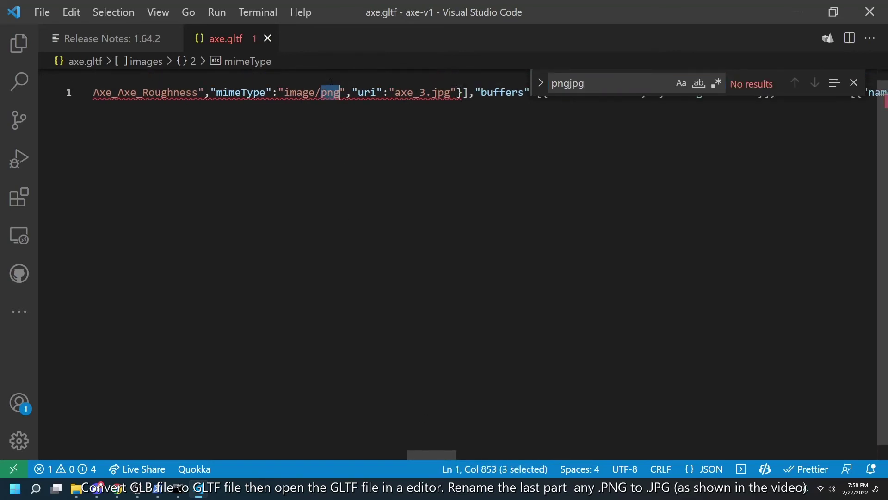
text(jpeg)
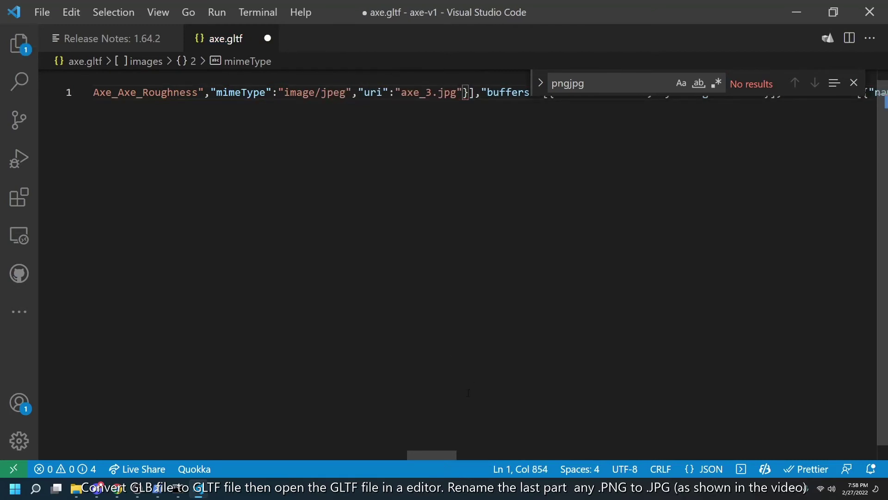
Search png again to confirm no matches remain, and save axe.gltf.
mouse_move(429, 454)
mouse_down()
mouse_move(397, 456)
mouse_move(436, 456)
mouse_up()
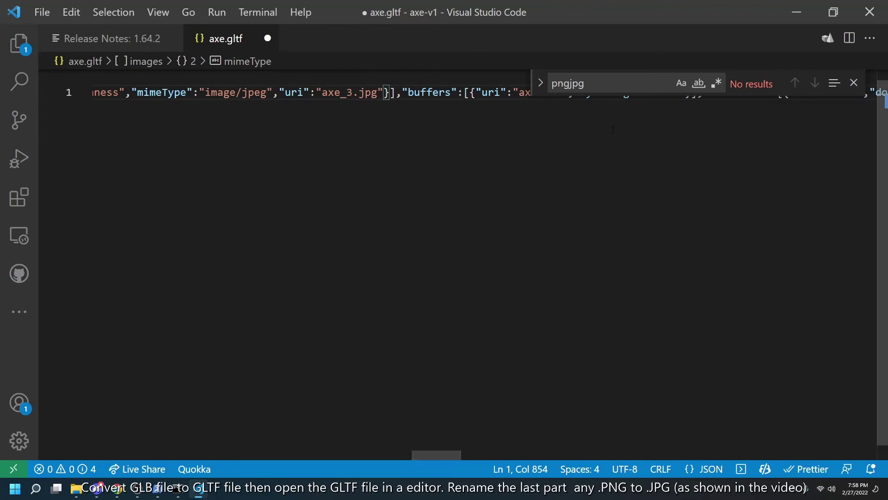
double_click(607, 85)
text(png)
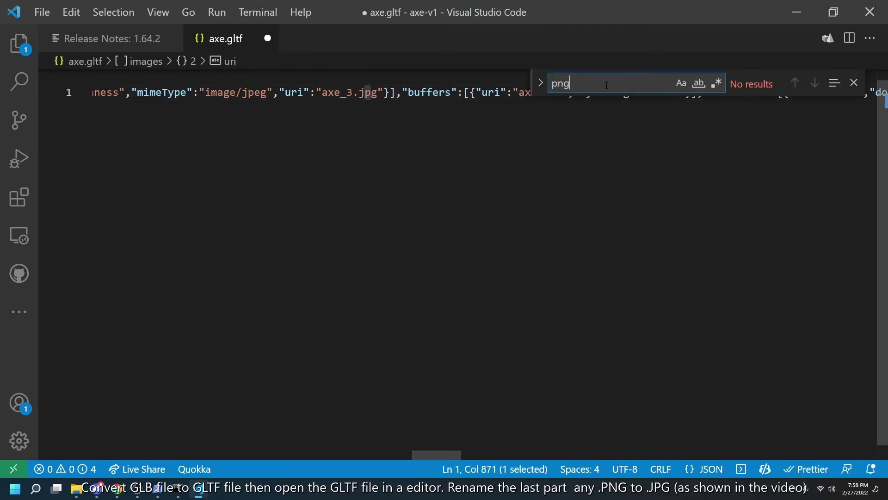
click(387, 168)
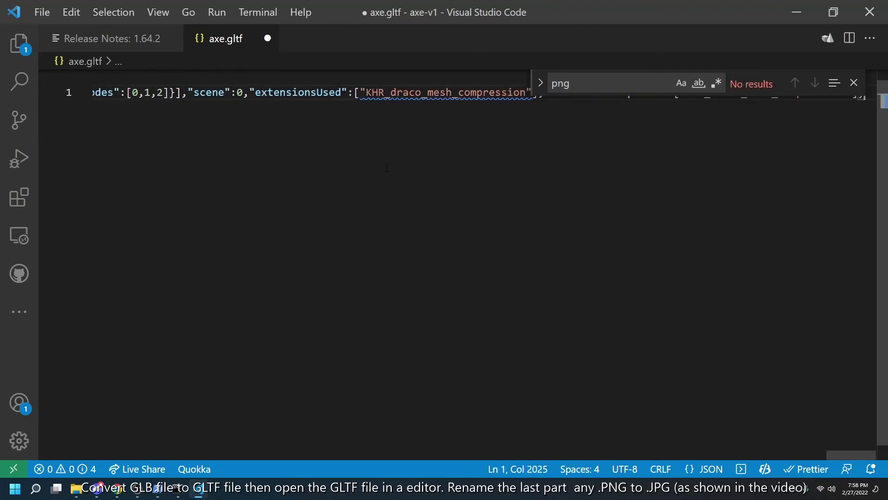
key(ctrl+s)
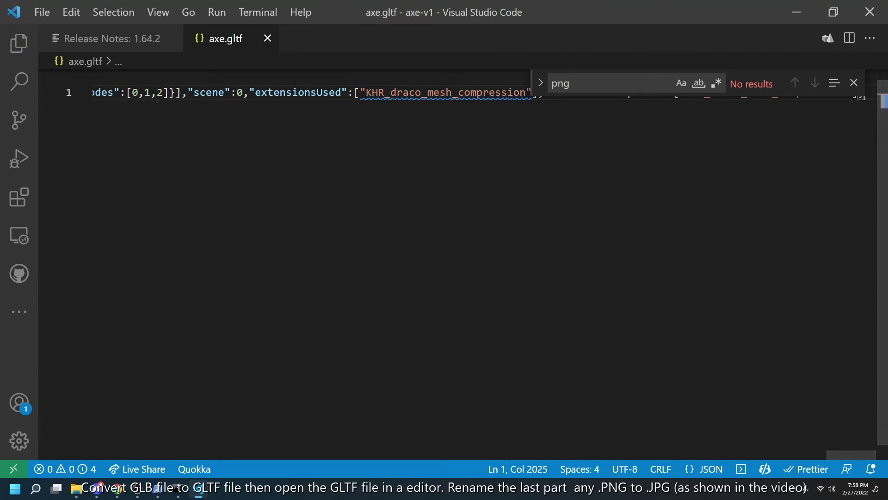
click(188, 494)
click(363, 41)
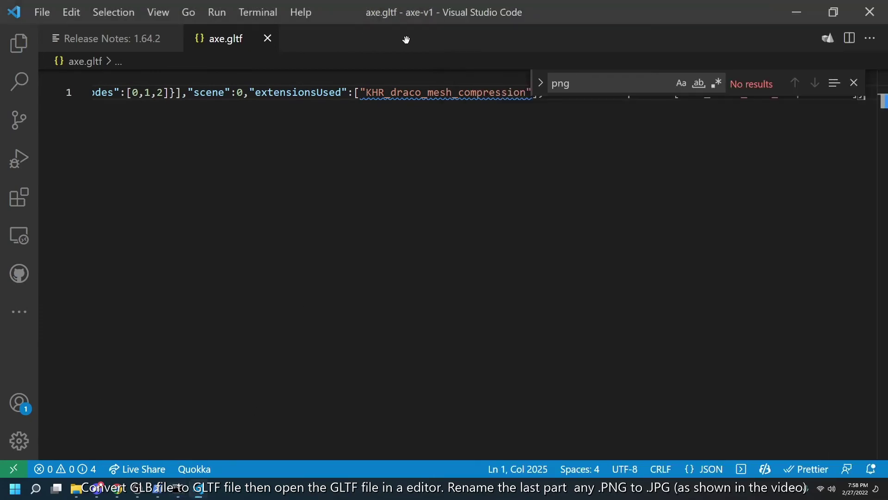
Minimize VS Code, close the axe-v1 File Explorer window and scroll the gltf-pipeline instructions page.
click(869, 6)
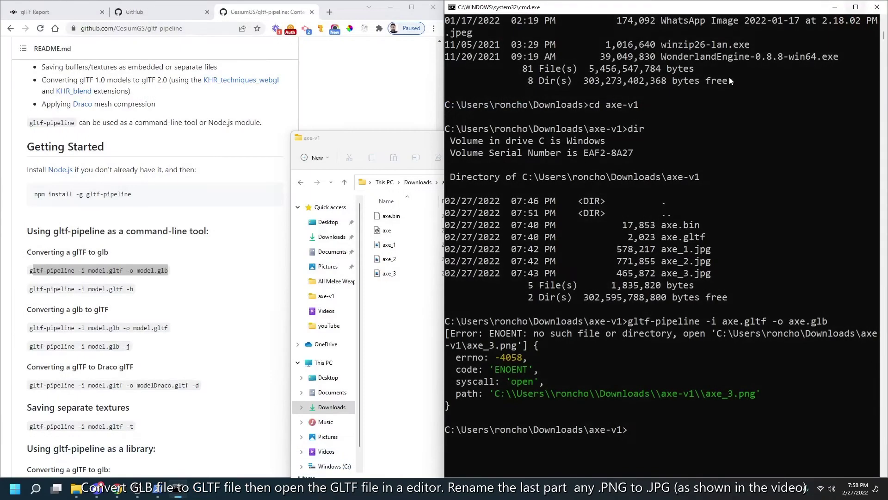
click(402, 157)
click(807, 134)
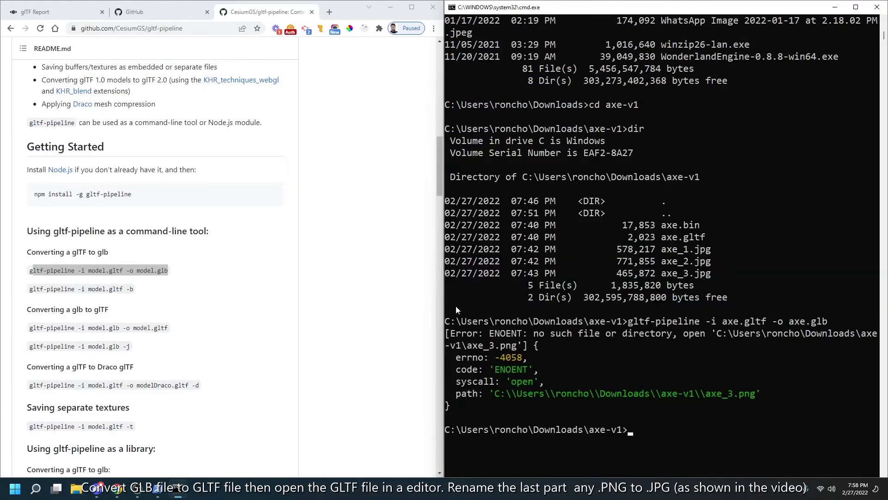
click(207, 326)
scroll(150, 274, down, 1)
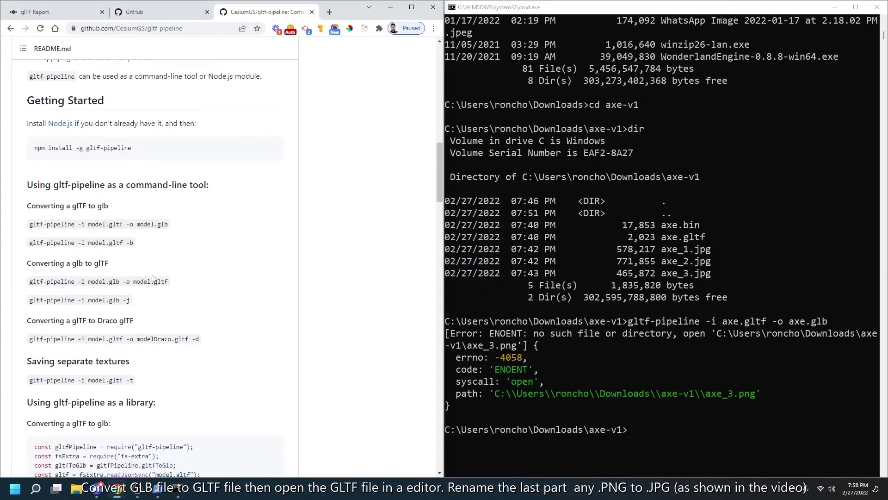
scroll(463, 398, down, 1)
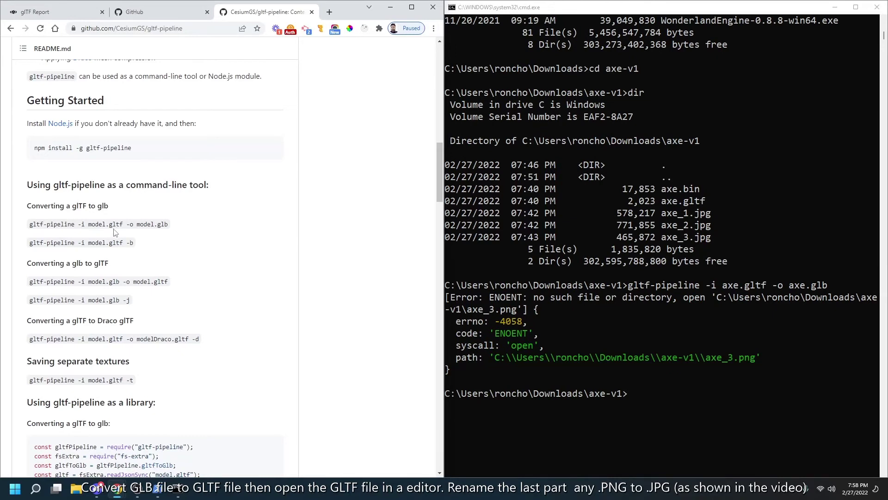
Rerun gltf-pipeline -i axe.gltf -o axe.glb in Command Prompt, now finishing in 13.509ms.
click(696, 407)
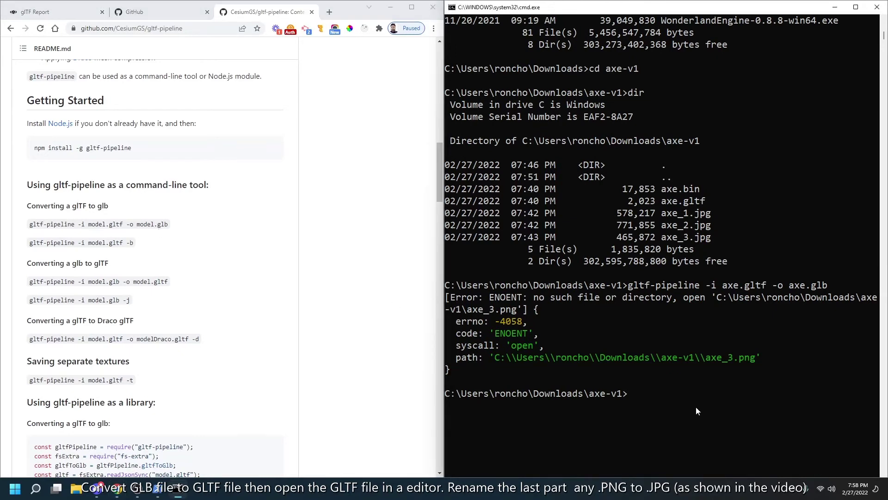
key(Up)
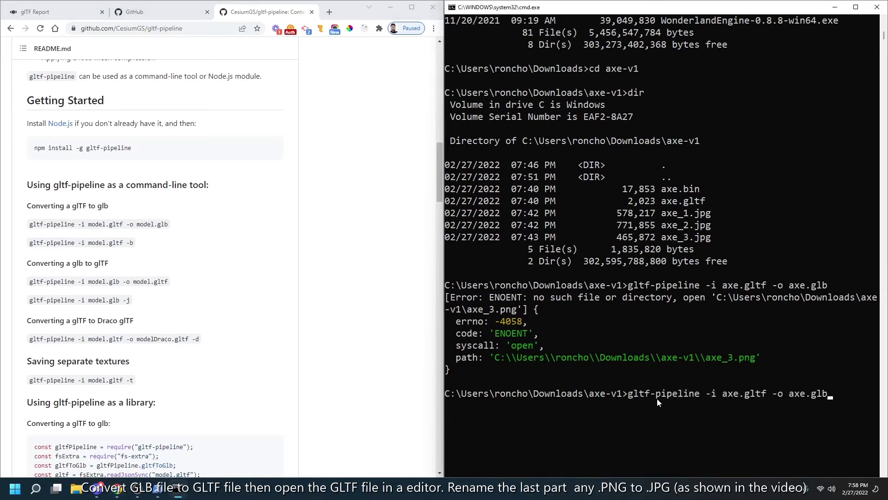
key(Return)
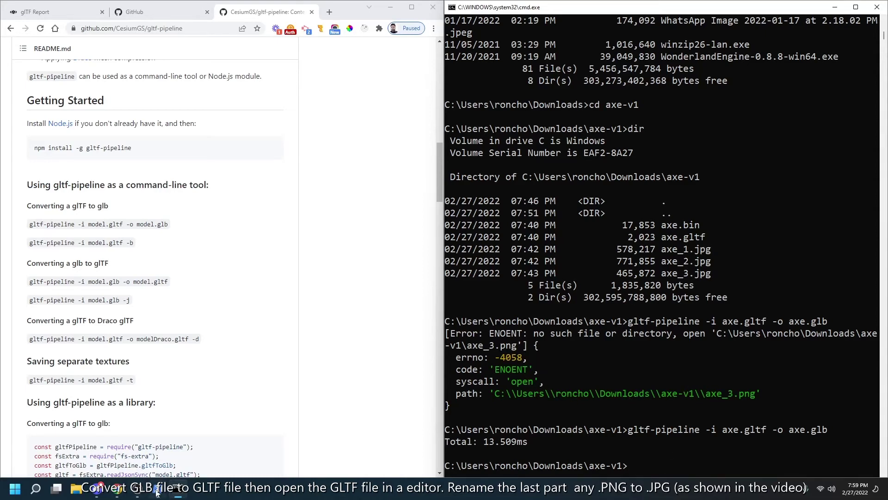
mouse_move(60, 493)
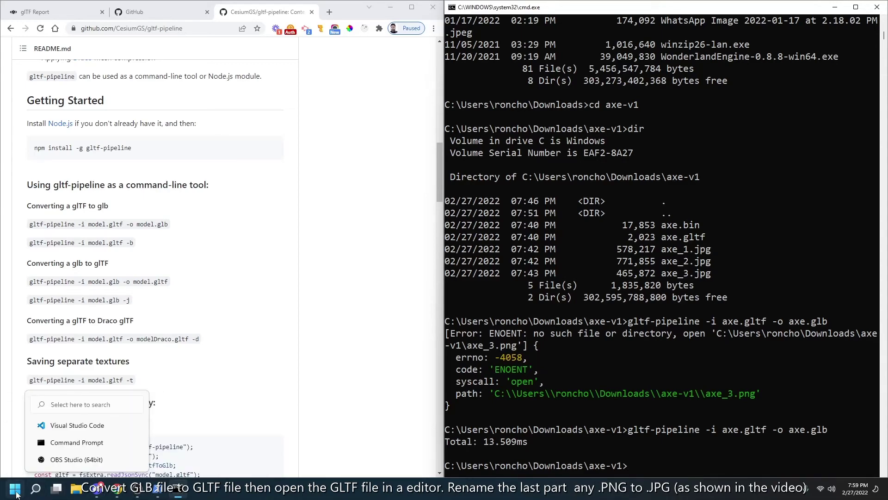
Relaunch Visual Studio Code from the Start search with 'vs'.
click(14, 488)
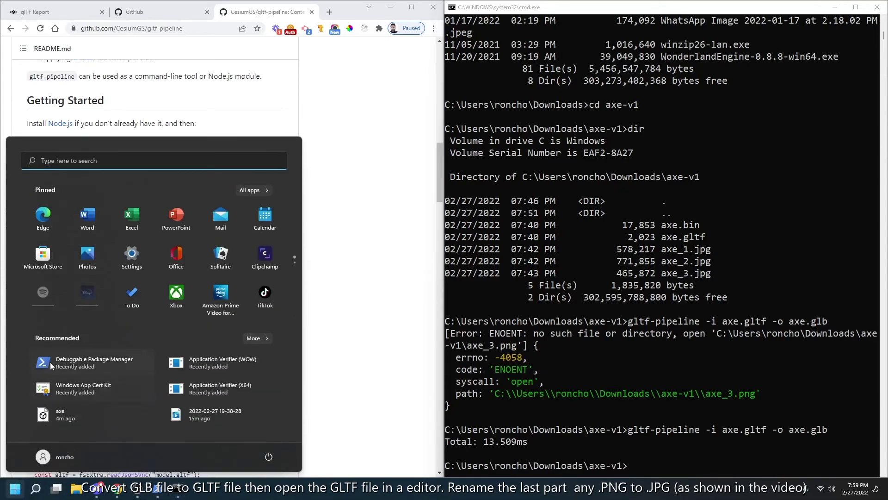
text(vs)
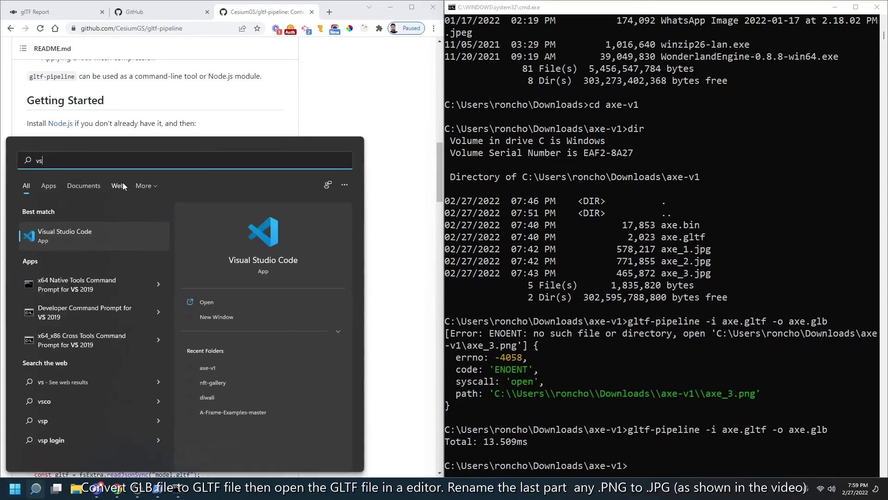
click(95, 233)
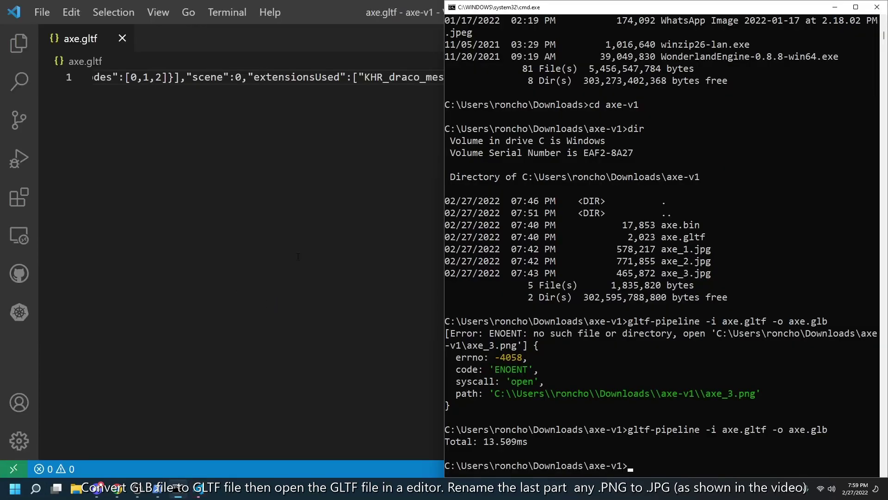
click(199, 489)
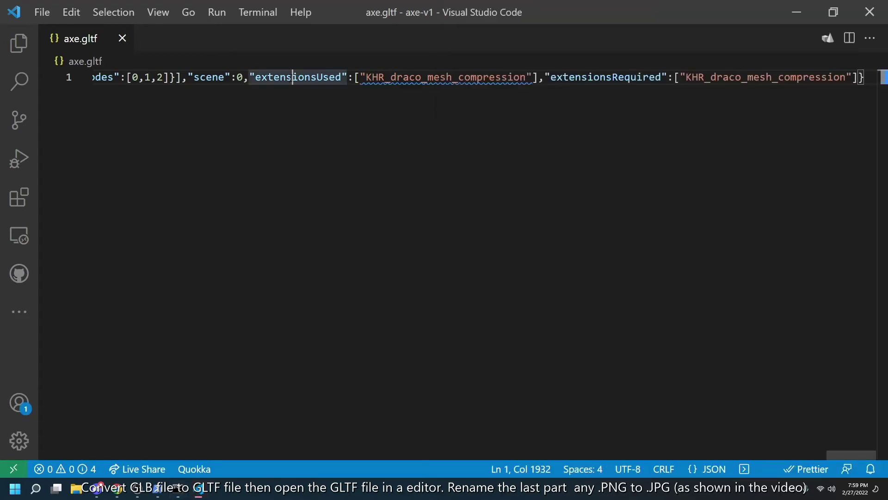
mouse_move(199, 493)
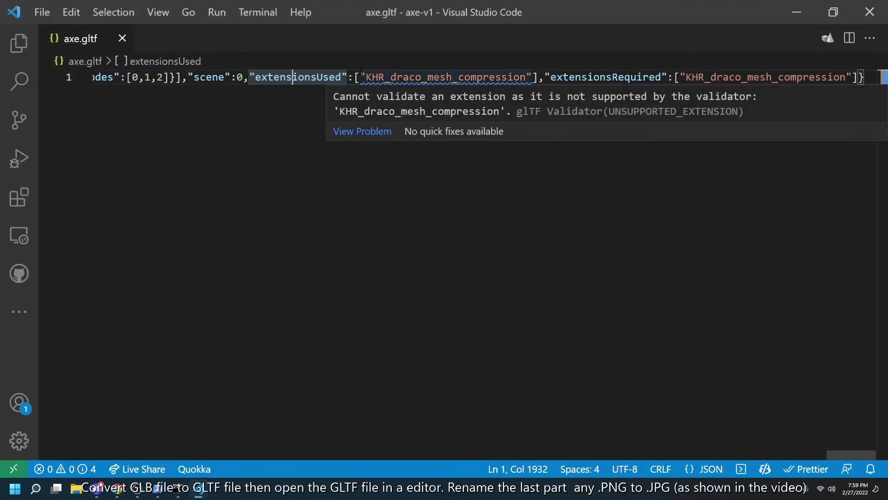
Search axe.gltf for axe_3 to confirm it references axe_3.jpg, then close the file.
key(ctrl+f)
text(a)
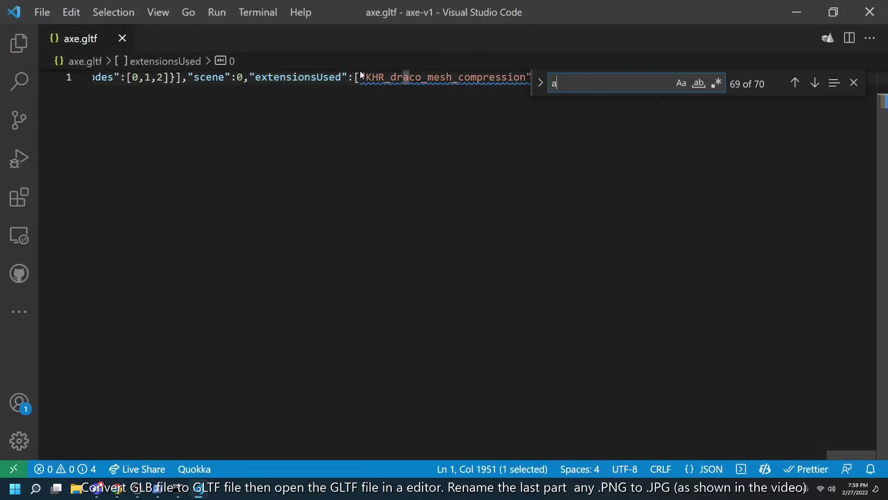
text(xe_3)
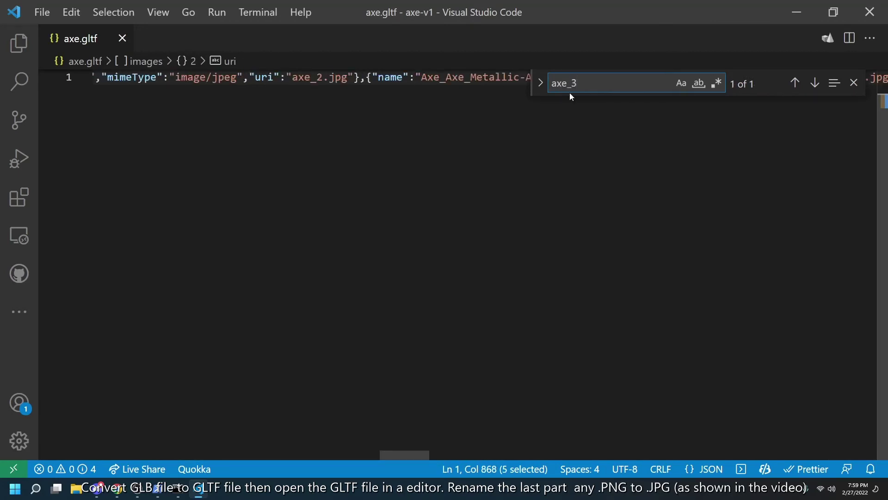
scroll(526, 201, up, 1)
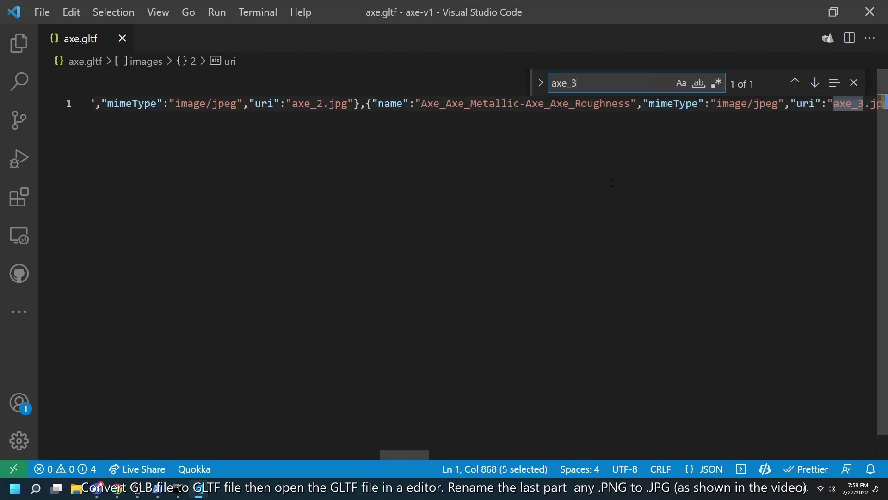
drag(413, 453, 527, 454)
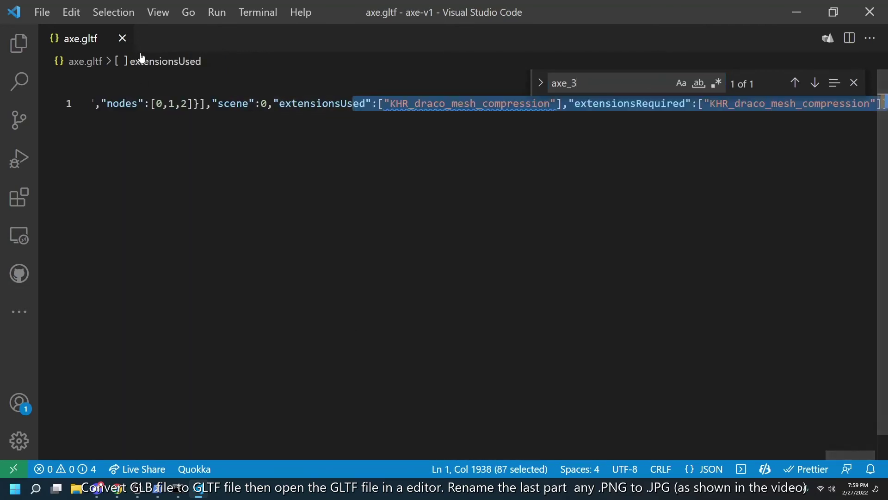
click(122, 38)
Switch to Command Prompt and try listing the folder with ls.
click(199, 489)
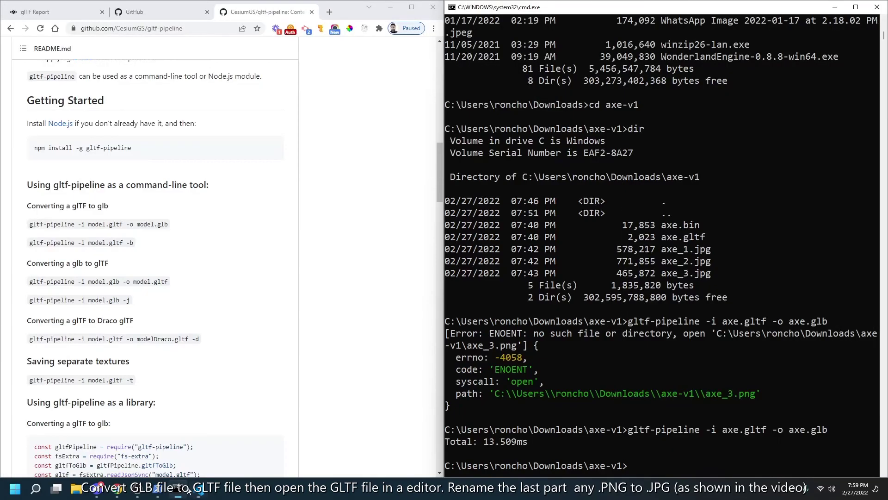
mouse_move(178, 489)
click(646, 381)
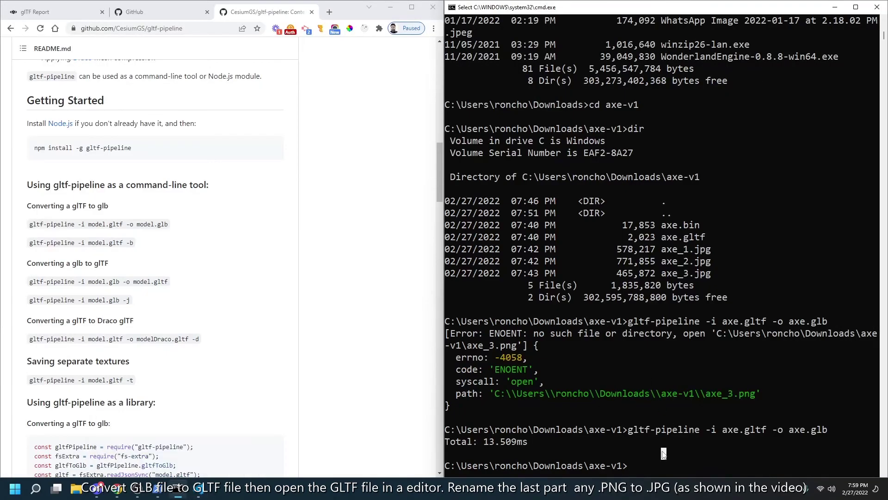
text(ls)
key(Return)
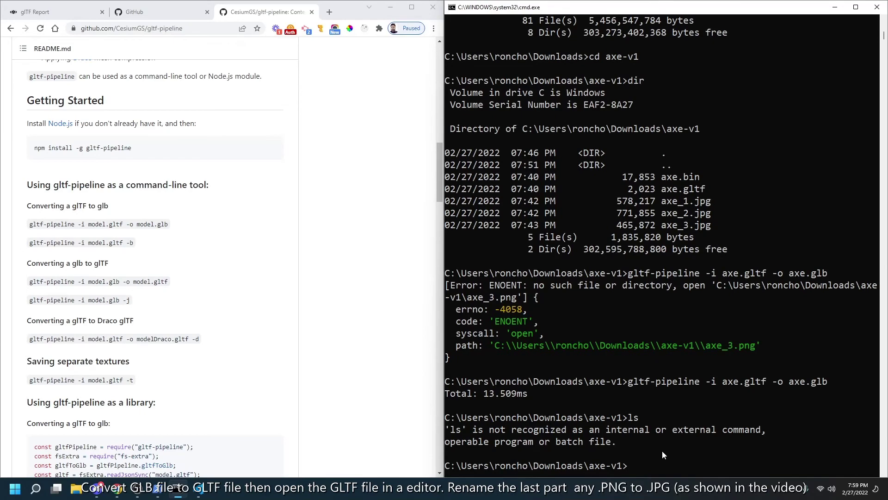
List the folder with dir, confirming axe.glb at 1,835,824 bytes, then show VS Code's file list.
text(dir)
key(Return)
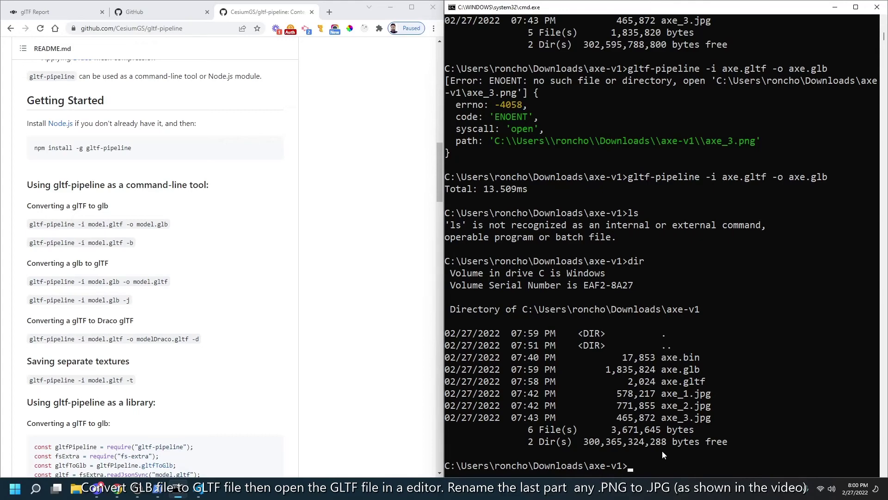
click(205, 496)
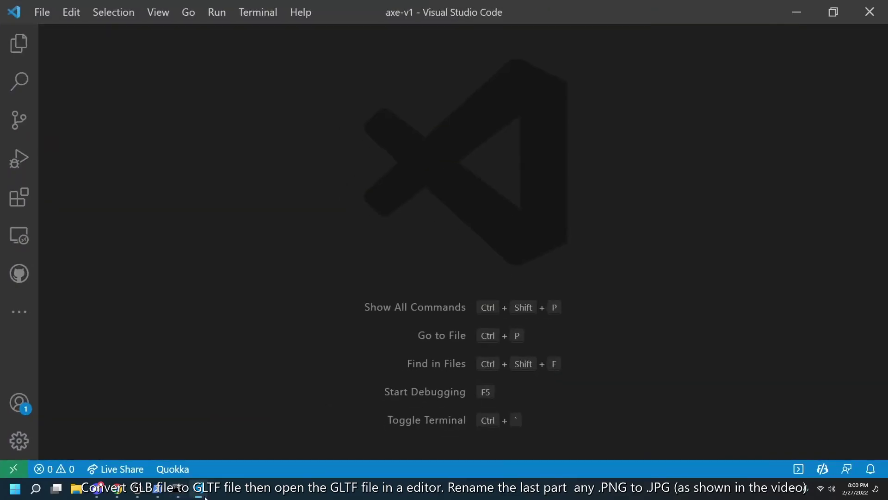
click(18, 44)
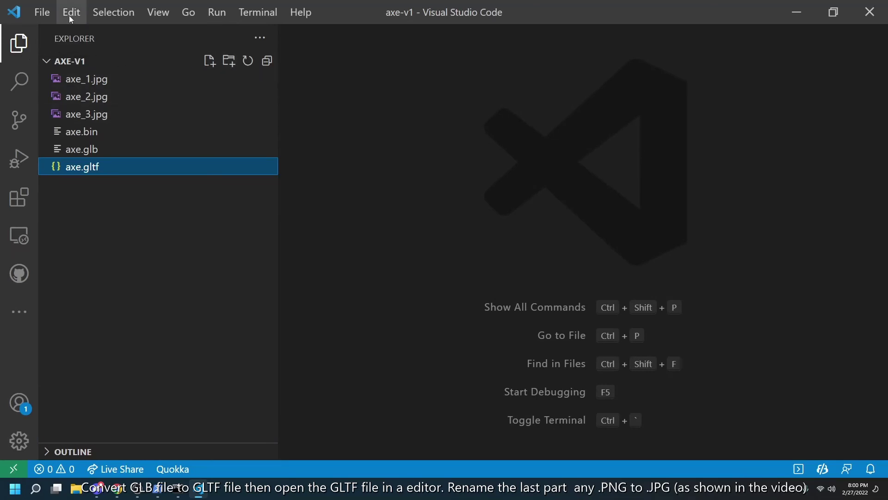
Save axe.gltf via File > Save, then minimize VS Code and bring Command Prompt forward.
click(42, 12)
mouse_move(71, 12)
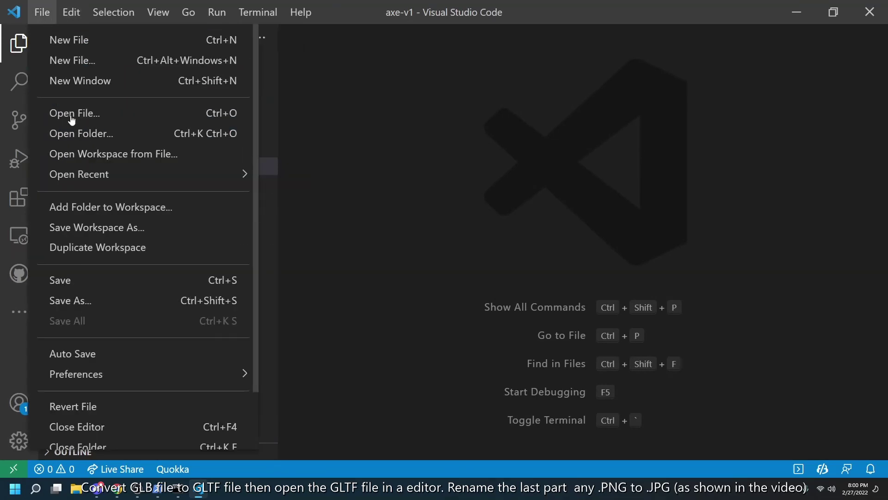
click(89, 285)
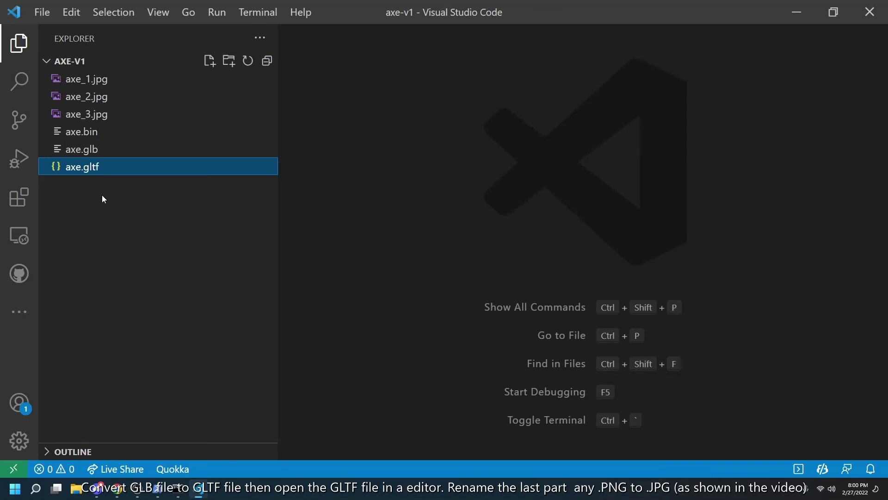
click(236, 167)
click(870, 12)
click(730, 360)
Rerun gltf-pipeline -i axe.gltf -o axe.glb, then bring up the empty gltf.report page.
key(Up)
key(Up)
key(Up)
key(Up)
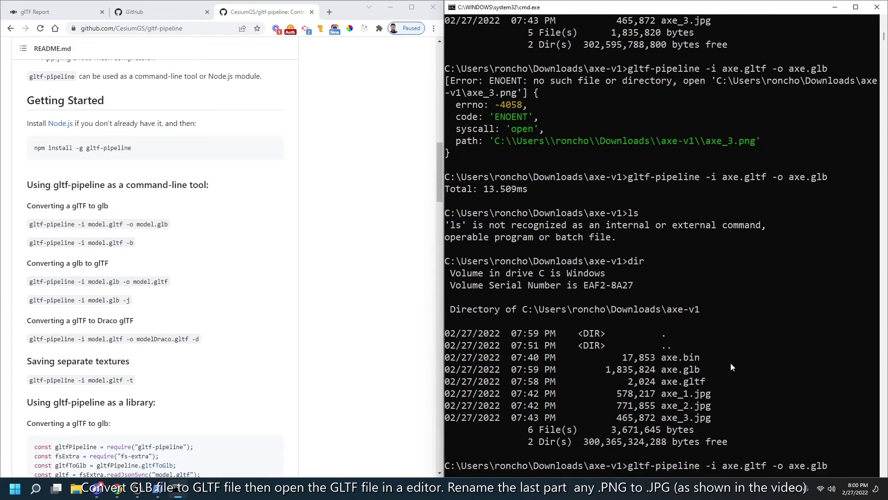
key(Return)
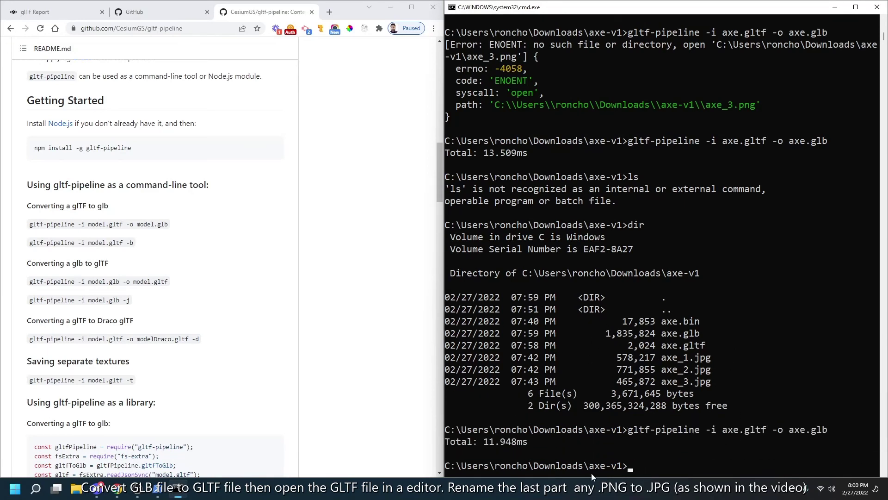
click(648, 457)
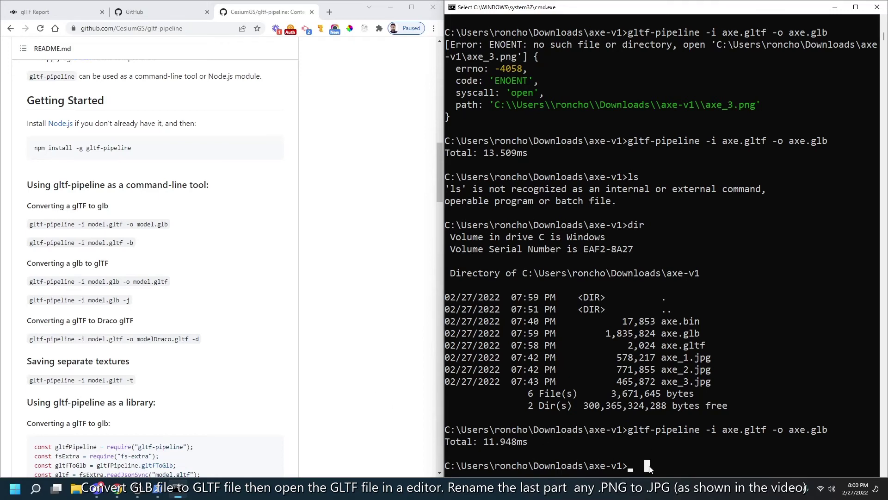
click(77, 17)
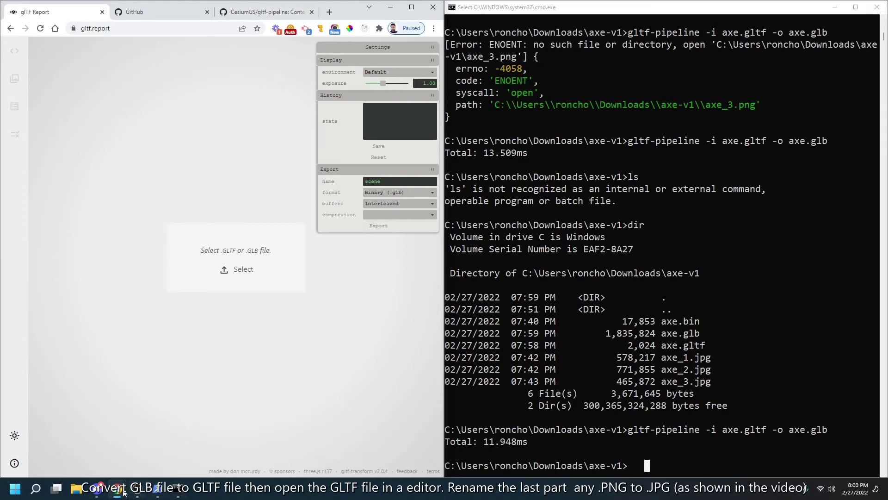
Load the new axe.glb from the axe-v1 folder into gltf.report and orbit it.
click(82, 490)
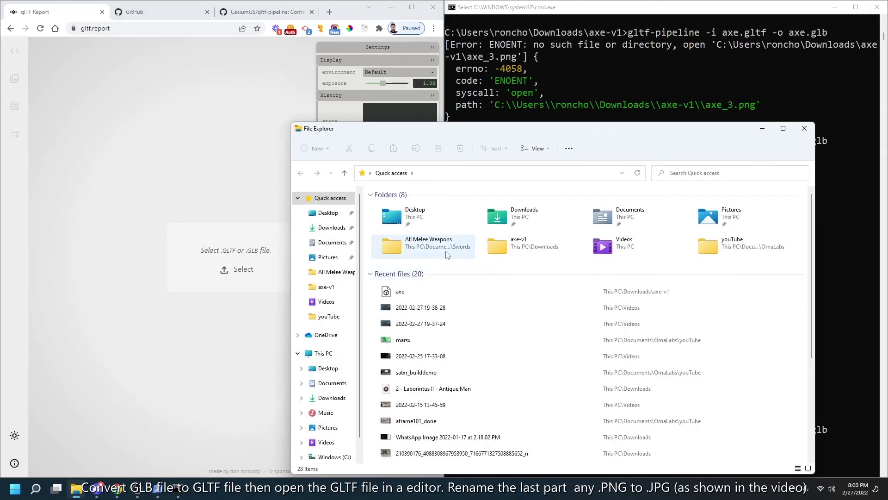
double_click(504, 244)
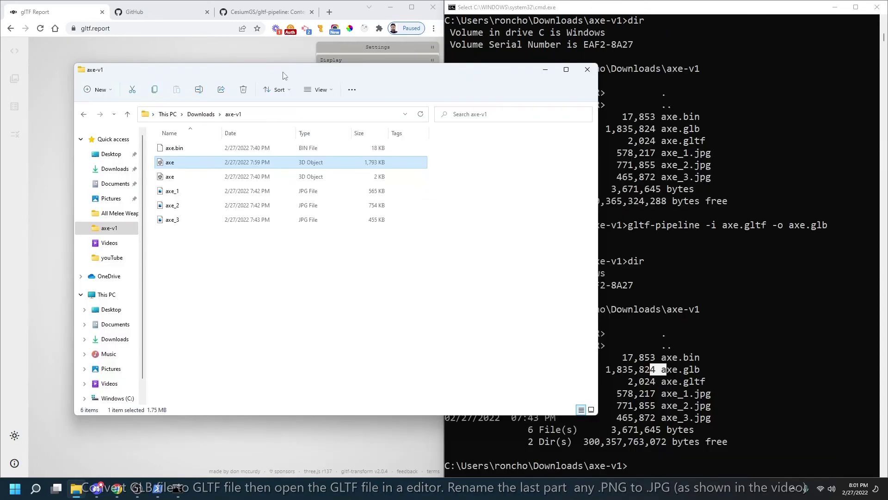
drag(288, 86, 597, 78)
drag(566, 168, 226, 254)
scroll(239, 222, up, 3)
scroll(239, 222, down, 3)
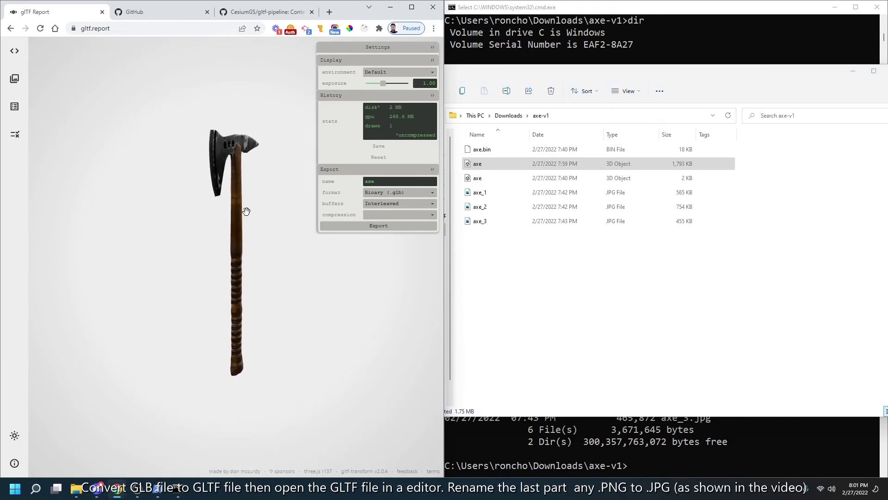
drag(244, 208, 201, 187)
scroll(201, 187, up, 2)
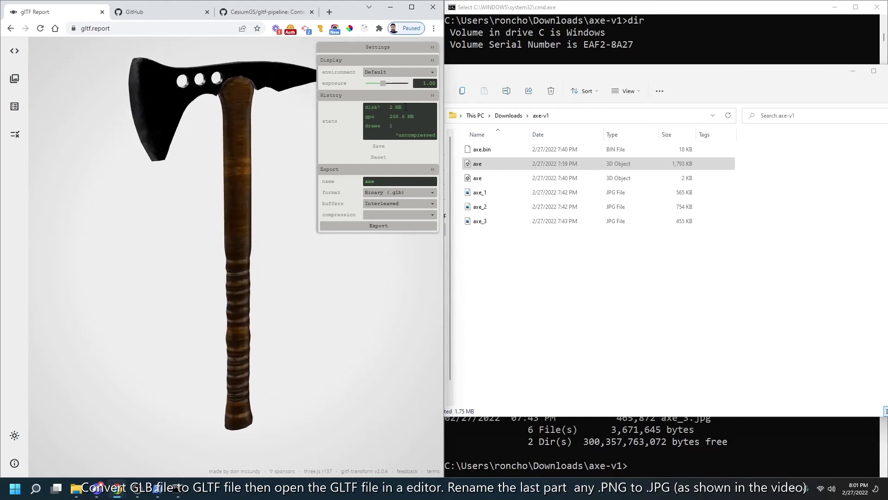
Open the original axe-v1 zip archive from the Downloads folder.
click(553, 282)
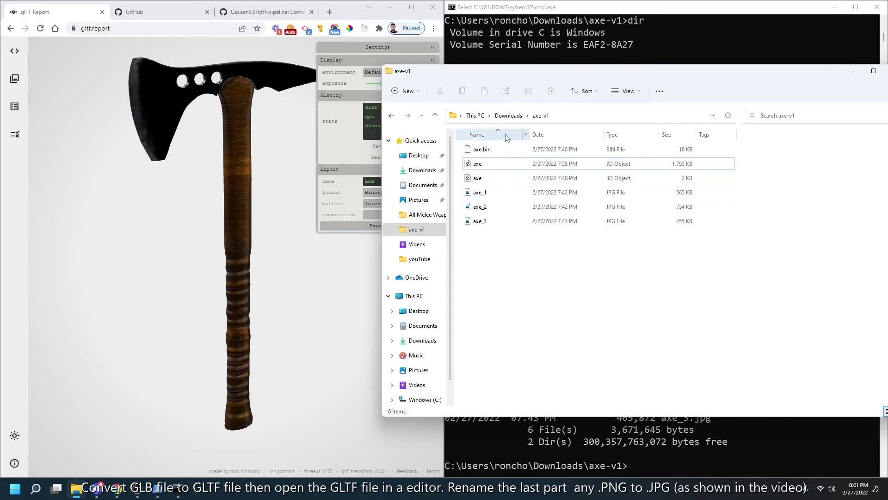
click(509, 115)
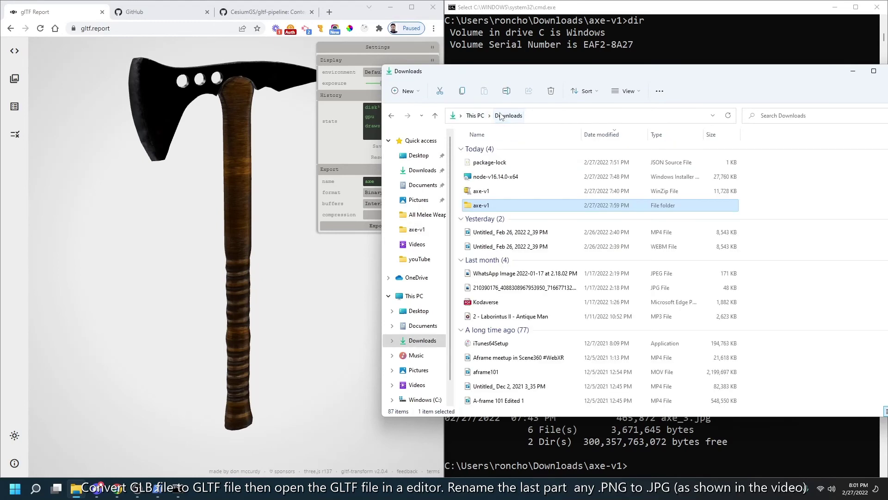
click(494, 192)
double_click(493, 191)
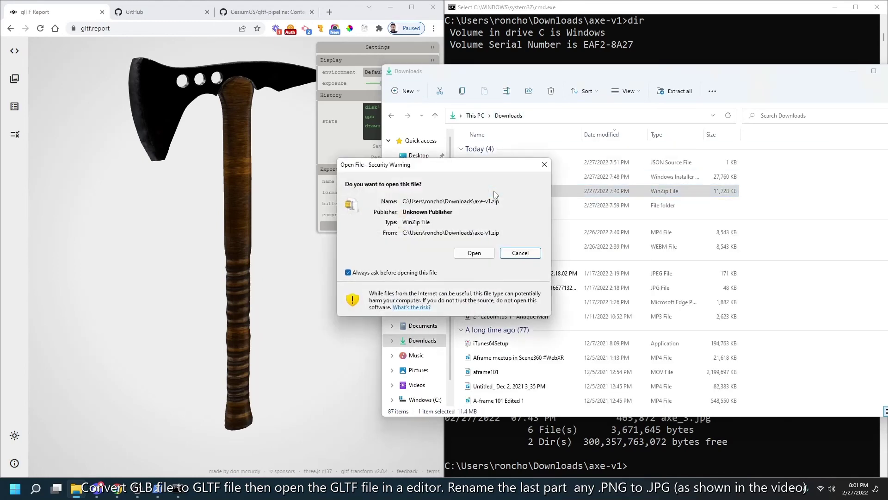
click(474, 254)
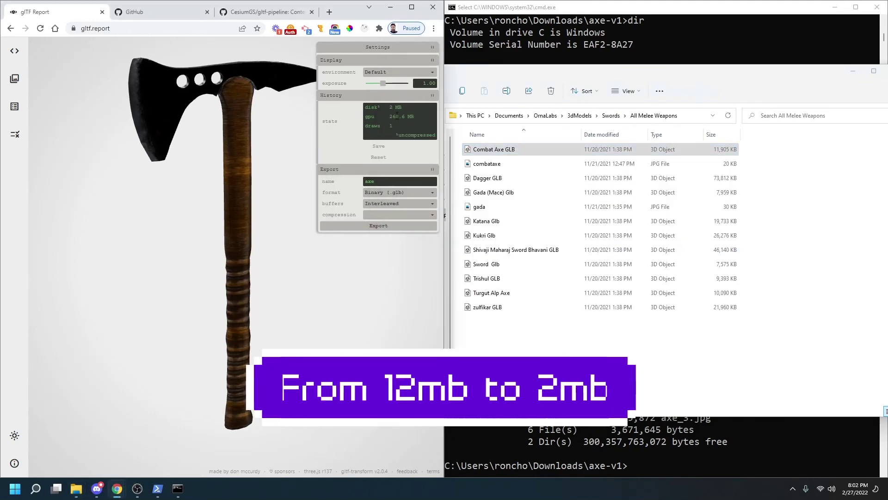
Drag the original Combat Axe GLB into the viewer, then open the axe-v1 folder.
click(502, 153)
drag(502, 152, 205, 171)
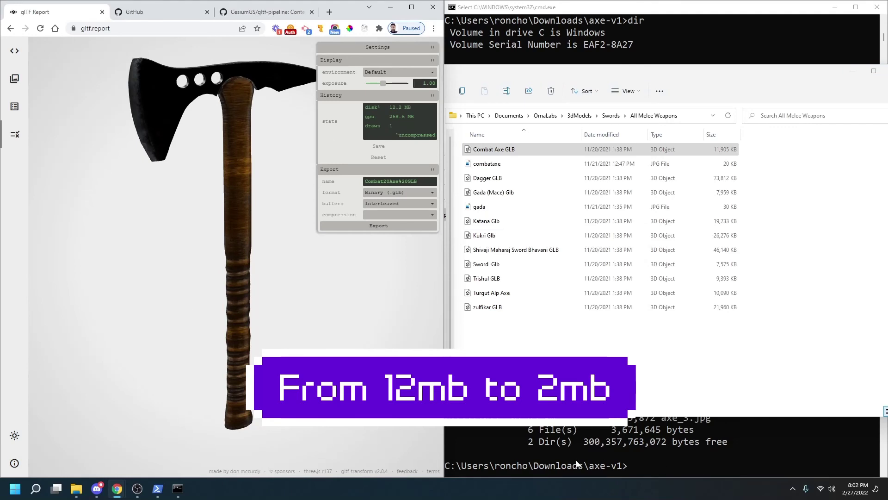
click(559, 452)
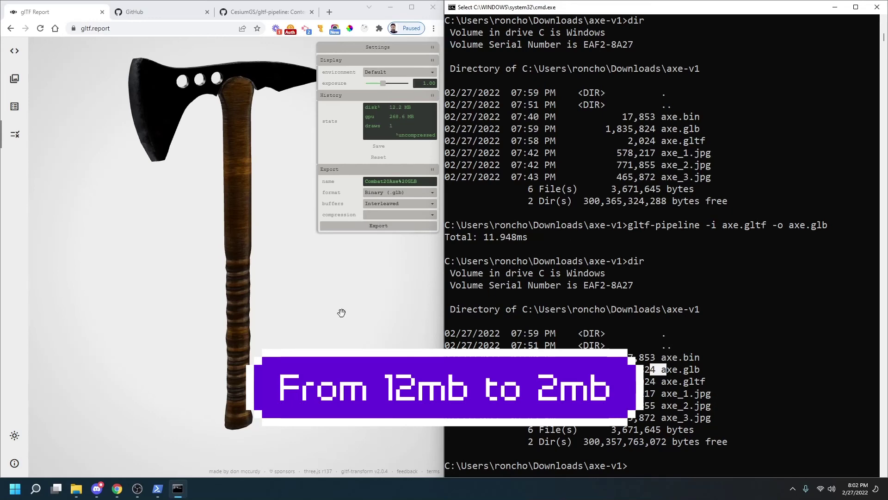
click(77, 488)
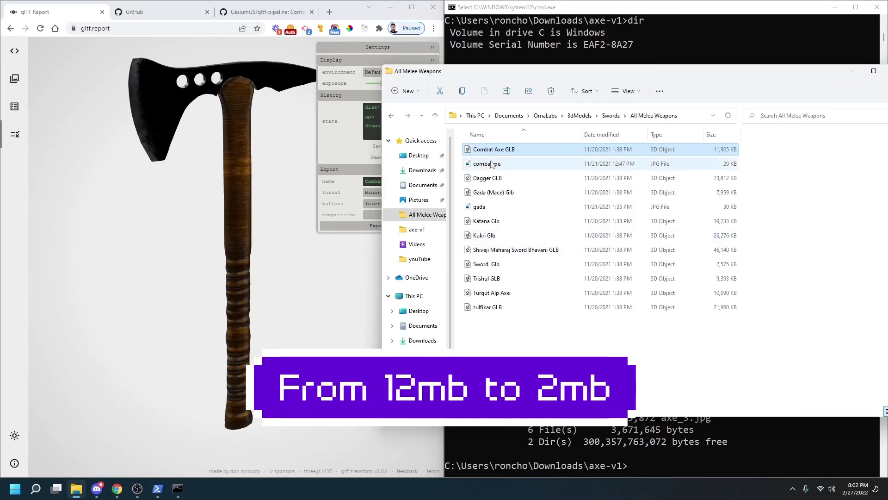
click(428, 175)
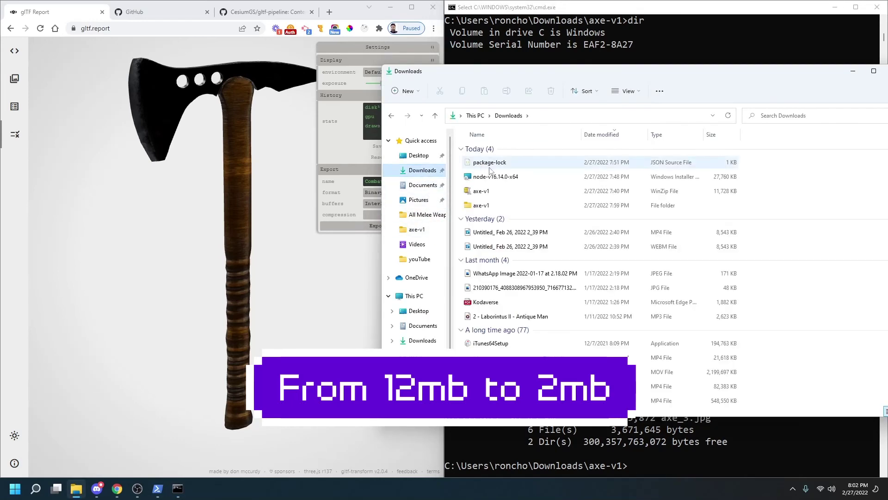
double_click(494, 207)
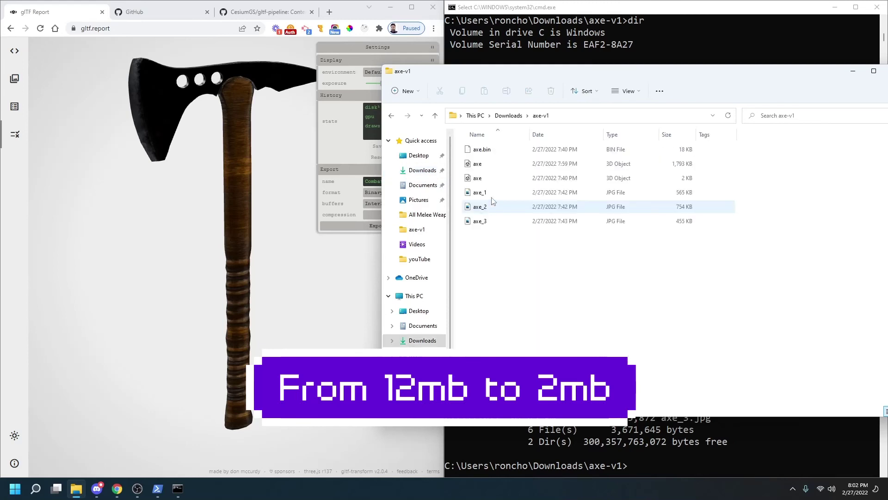
Reload the viewer, load the 1,793 KB axe model, inspect it, and detach GitHub.
click(507, 167)
drag(507, 168, 333, 179)
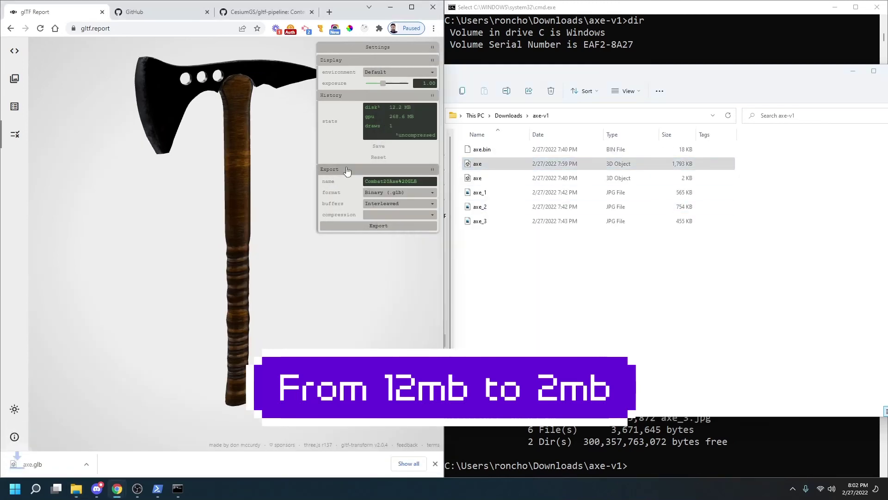
click(498, 88)
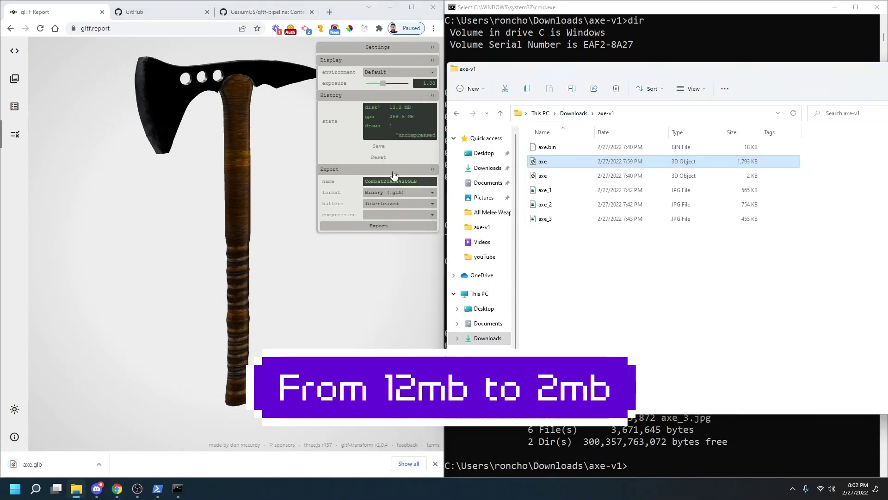
click(40, 28)
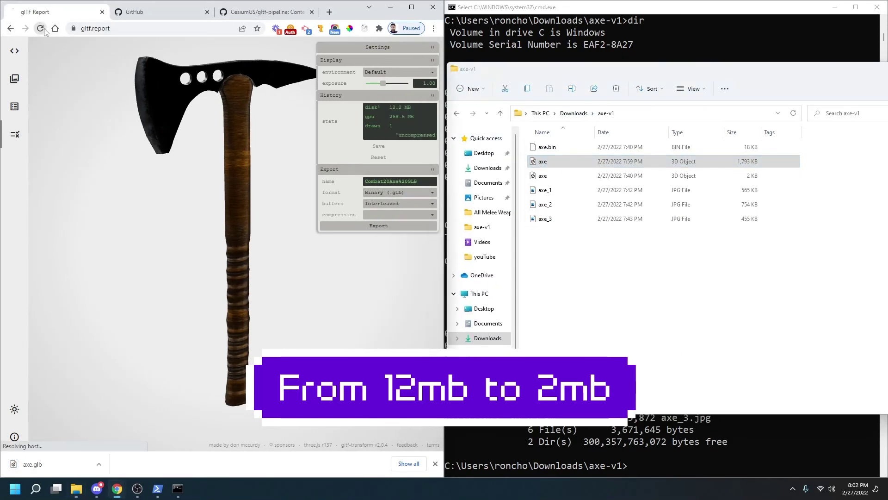
drag(573, 161, 209, 172)
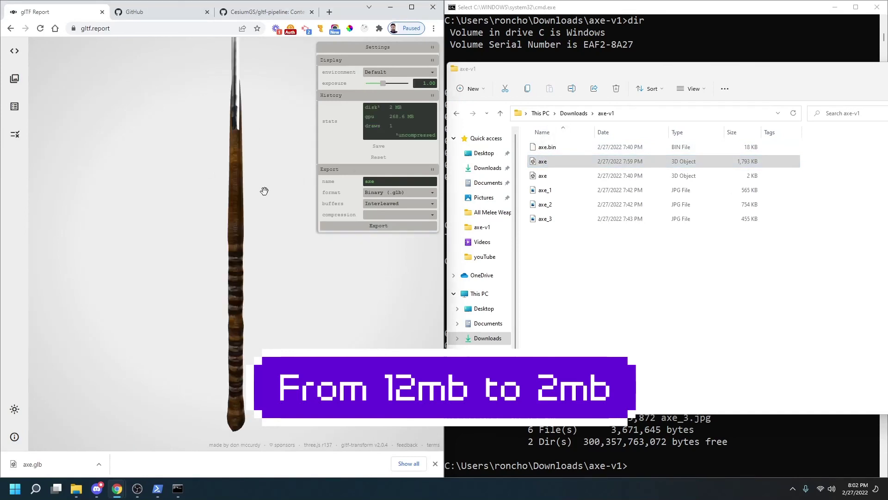
drag(253, 190, 232, 224)
scroll(237, 196, up, 5)
scroll(237, 196, down, 5)
scroll(237, 181, up, 5)
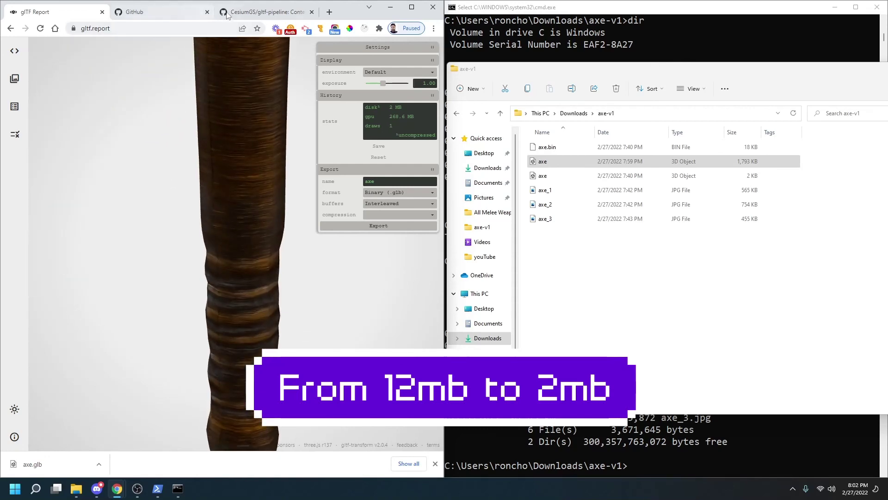
drag(157, 12, 885, 28)
Open gltf.report in the new right-hand browser window.
click(584, 26)
text(gltf.report)
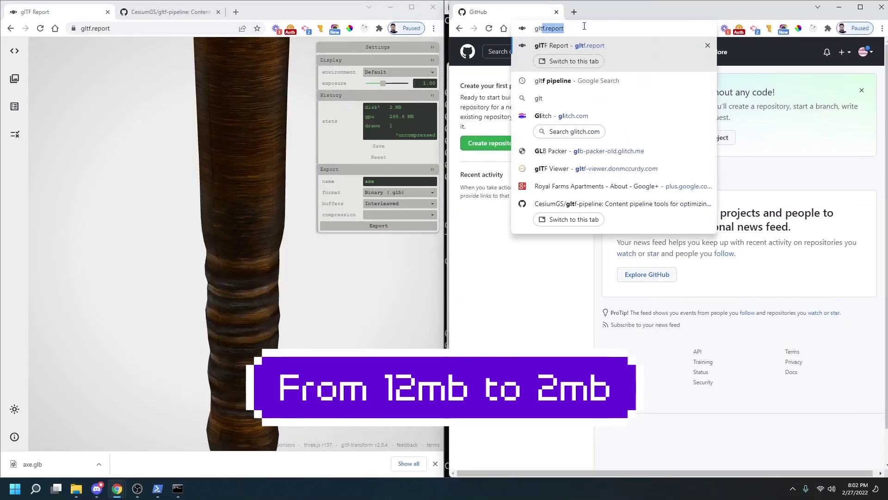
key(Return)
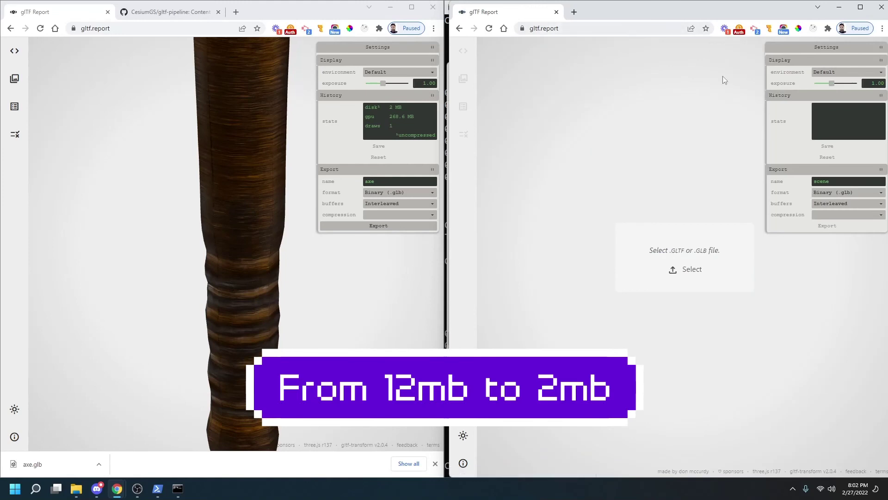
scroll(293, 283, down, 5)
scroll(284, 270, up, 3)
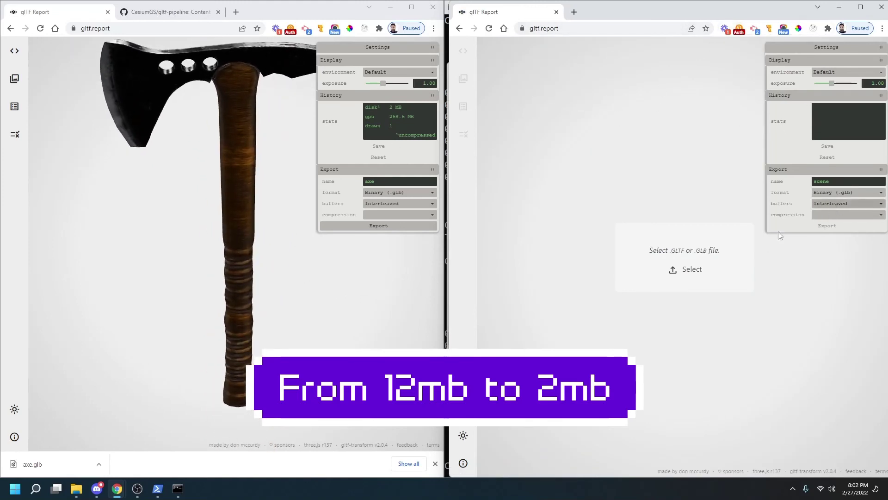
Open the Combat Axe GLB from All Melee Weapons in that viewer and orbit it.
click(680, 274)
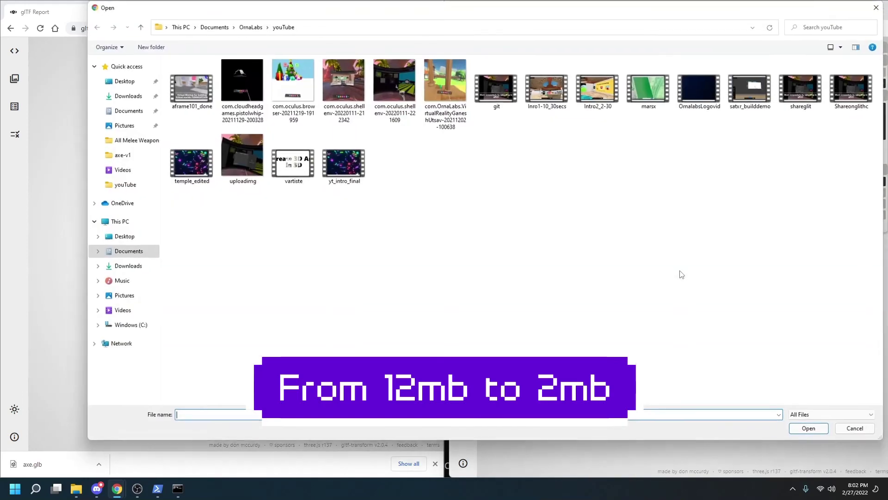
click(130, 141)
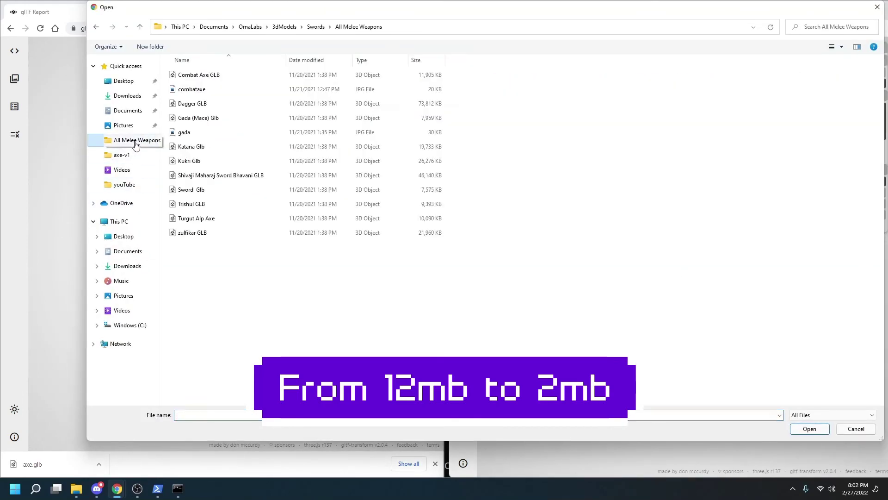
click(277, 79)
click(808, 429)
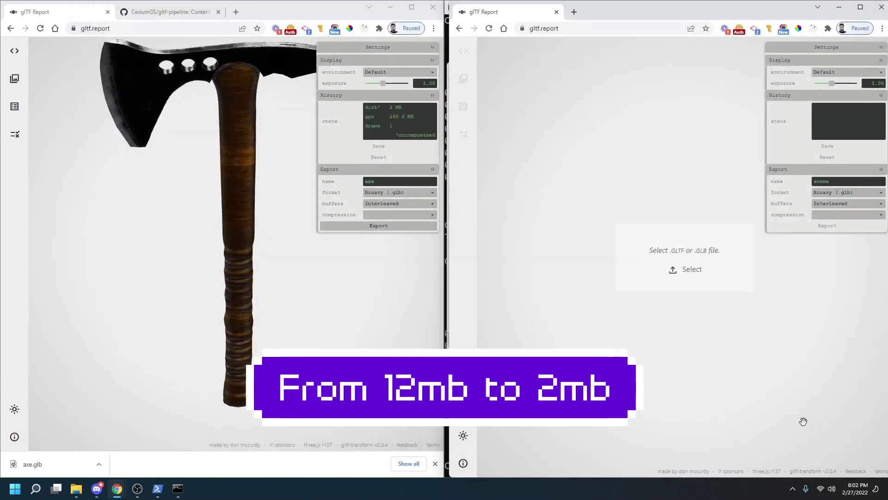
drag(706, 262, 607, 302)
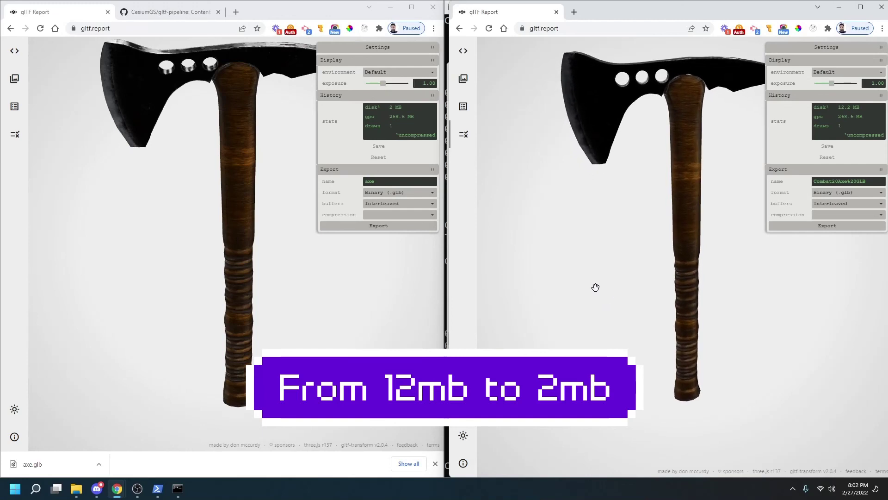
scroll(644, 232, up, 5)
scroll(644, 234, down, 8)
scroll(678, 212, up, 5)
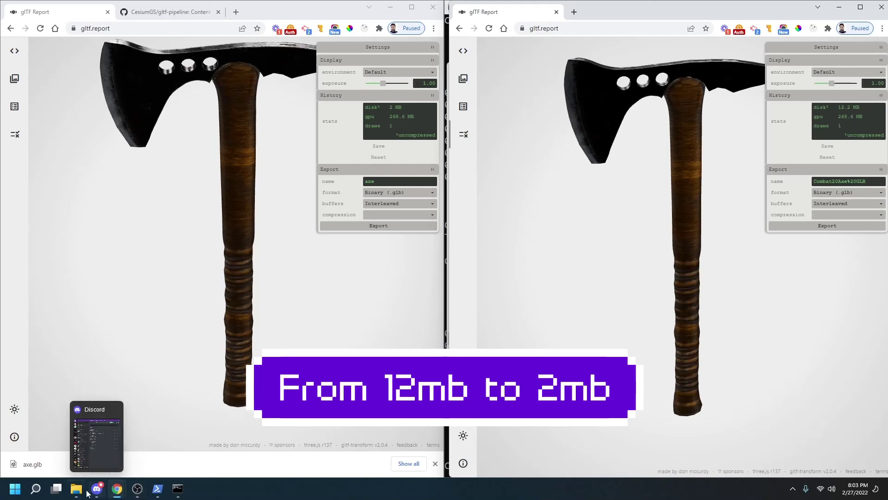
Bring the browser forward and switch to the gltf-pipeline repository page.
mouse_move(127, 496)
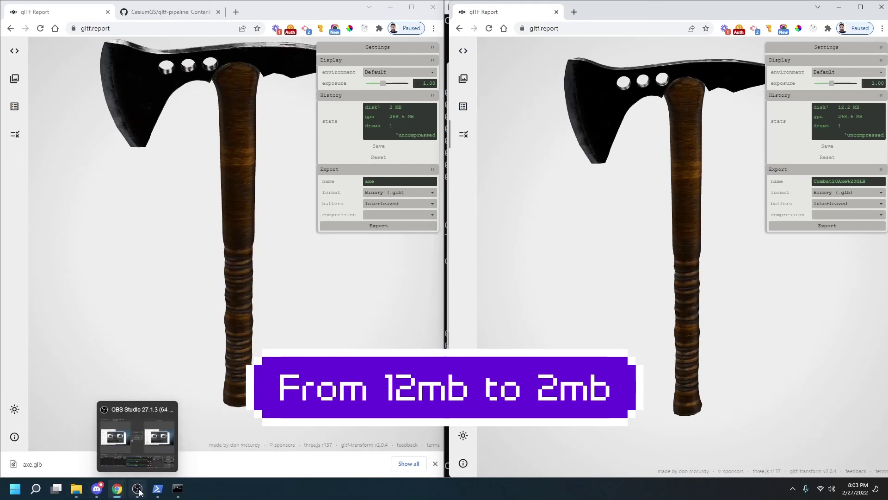
click(135, 457)
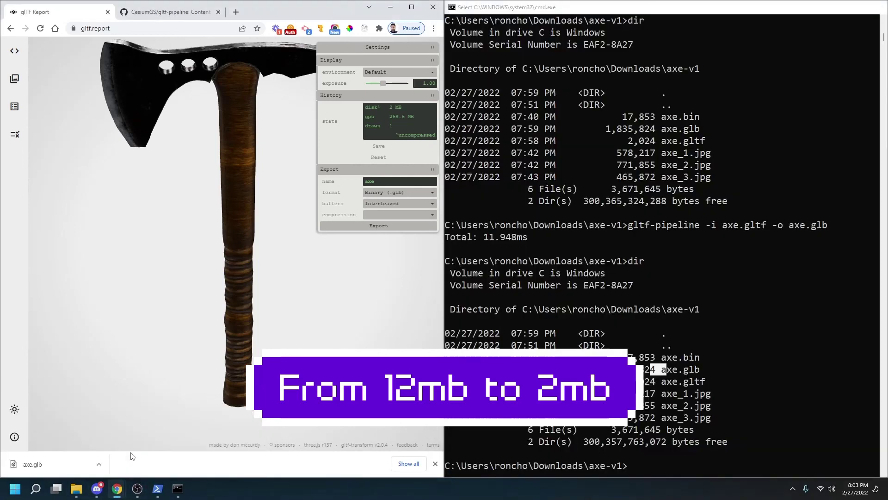
click(191, 13)
scroll(171, 169, up, 15)
scroll(155, 226, up, 1)
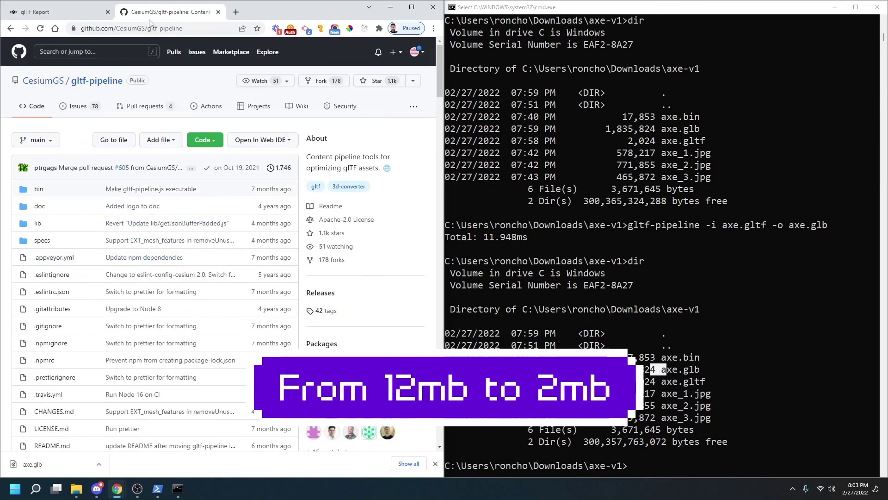
Open squoosh.app in a new tab via web search, then return to the gltf-pipeline page.
click(232, 14)
text(sq)
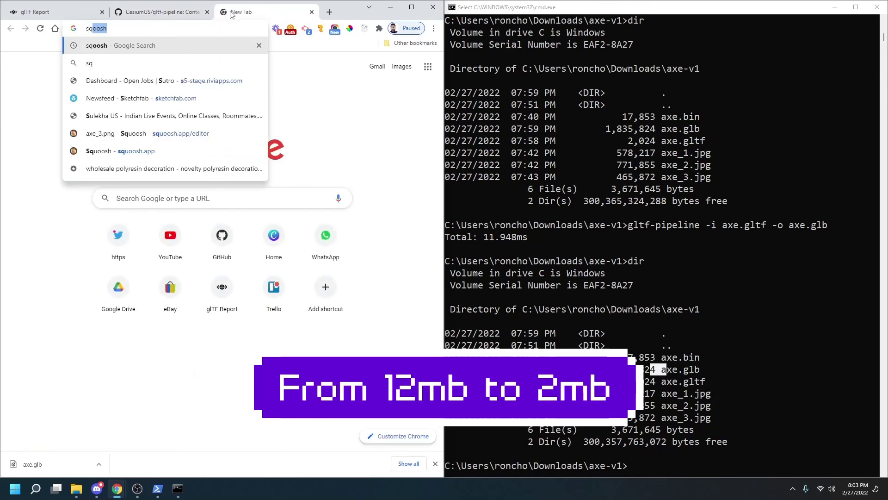
key(Return)
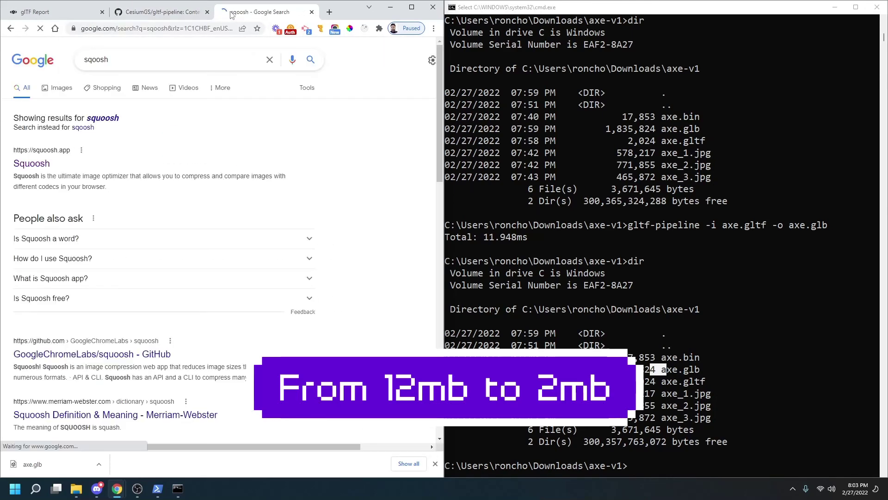
click(31, 163)
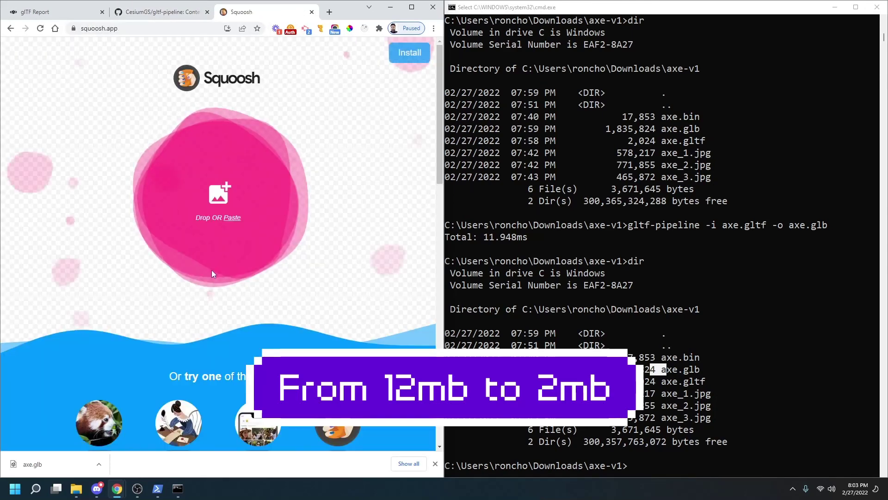
scroll(212, 277, down, 2)
scroll(234, 222, up, 2)
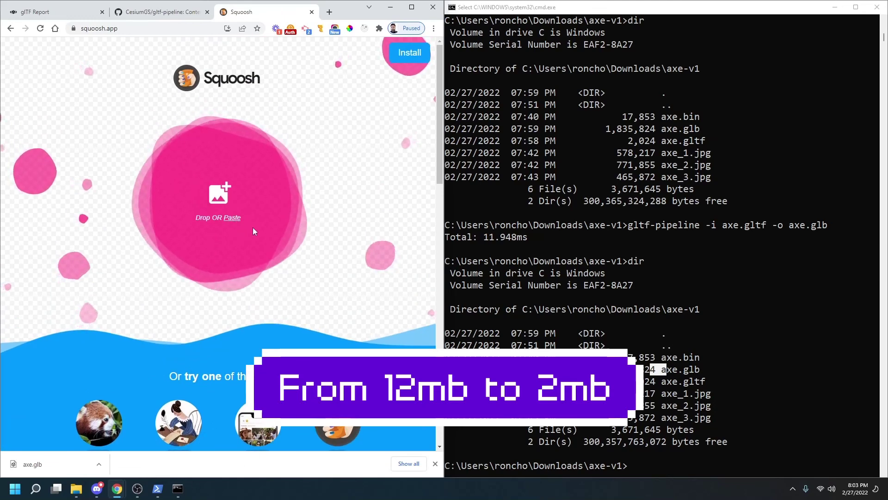
click(184, 14)
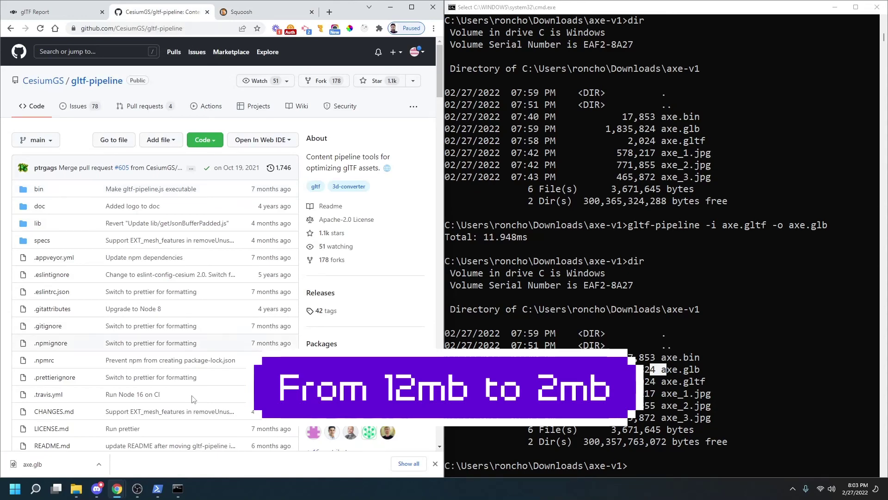
scroll(233, 185, down, 5)
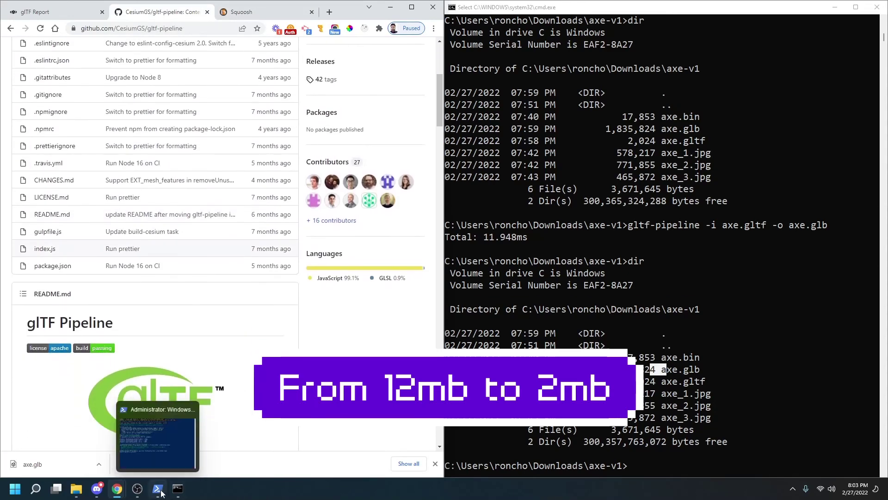